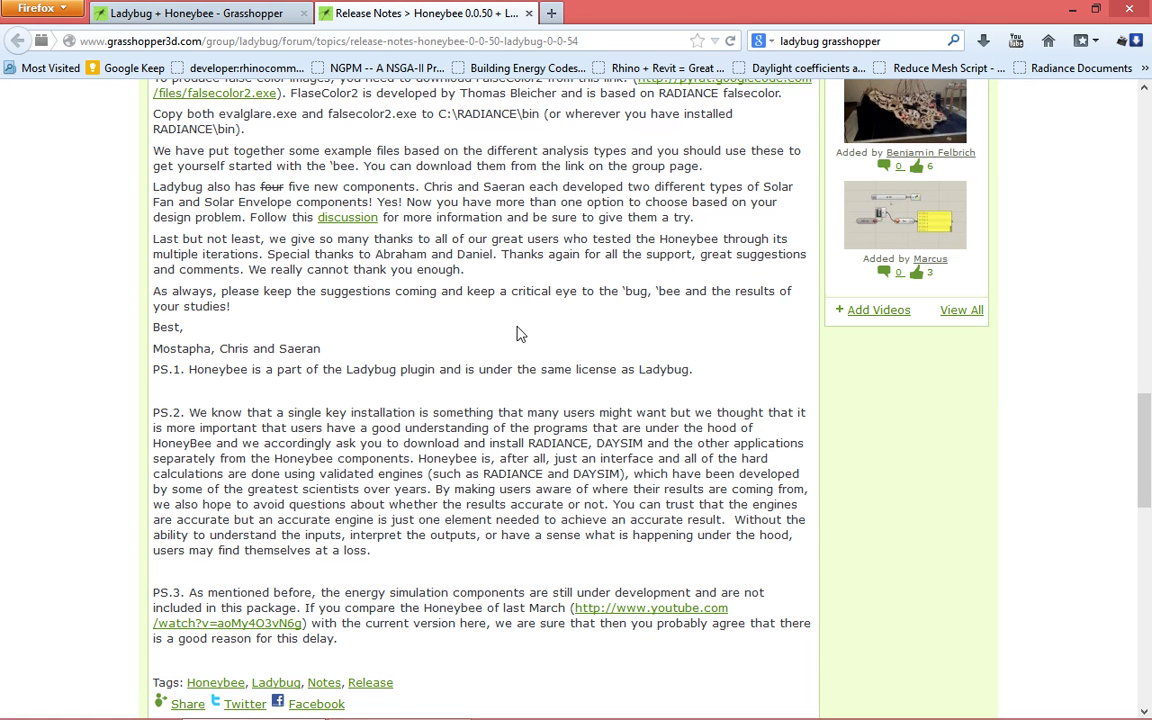
- Switch from the release notes to the Ladybug + Honeybee group page and select its web address
{"action": "scroll", "coordinate": [510, 335], "scroll_direction": "up", "scroll_amount": 15}
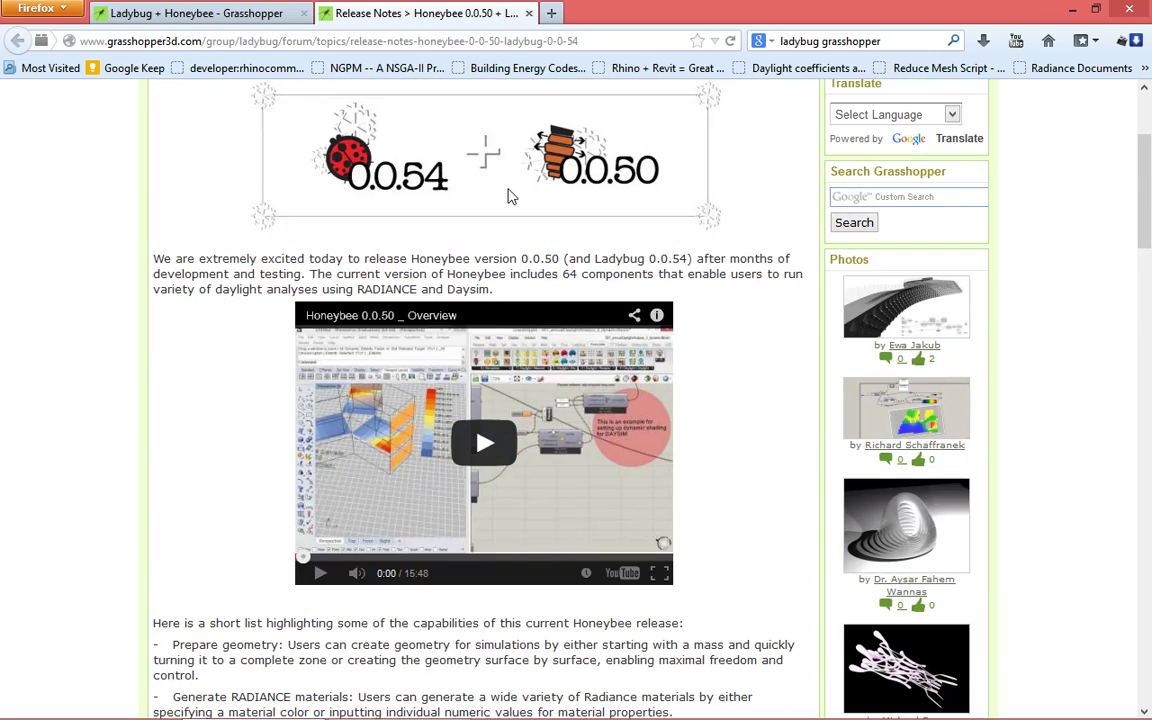
{"action": "scroll", "coordinate": [230, 165], "scroll_direction": "up", "scroll_amount": 3}
{"action": "left_click", "coordinate": [212, 10]}
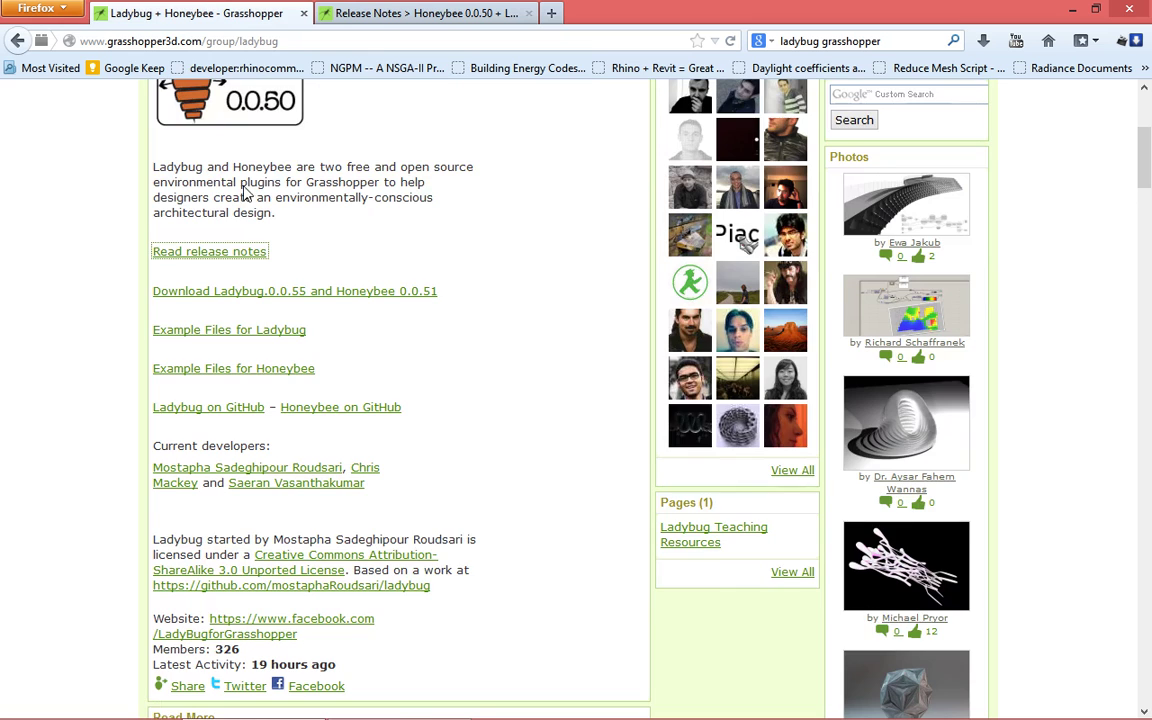
{"action": "scroll", "coordinate": [525, 250], "scroll_direction": "up", "scroll_amount": 5}
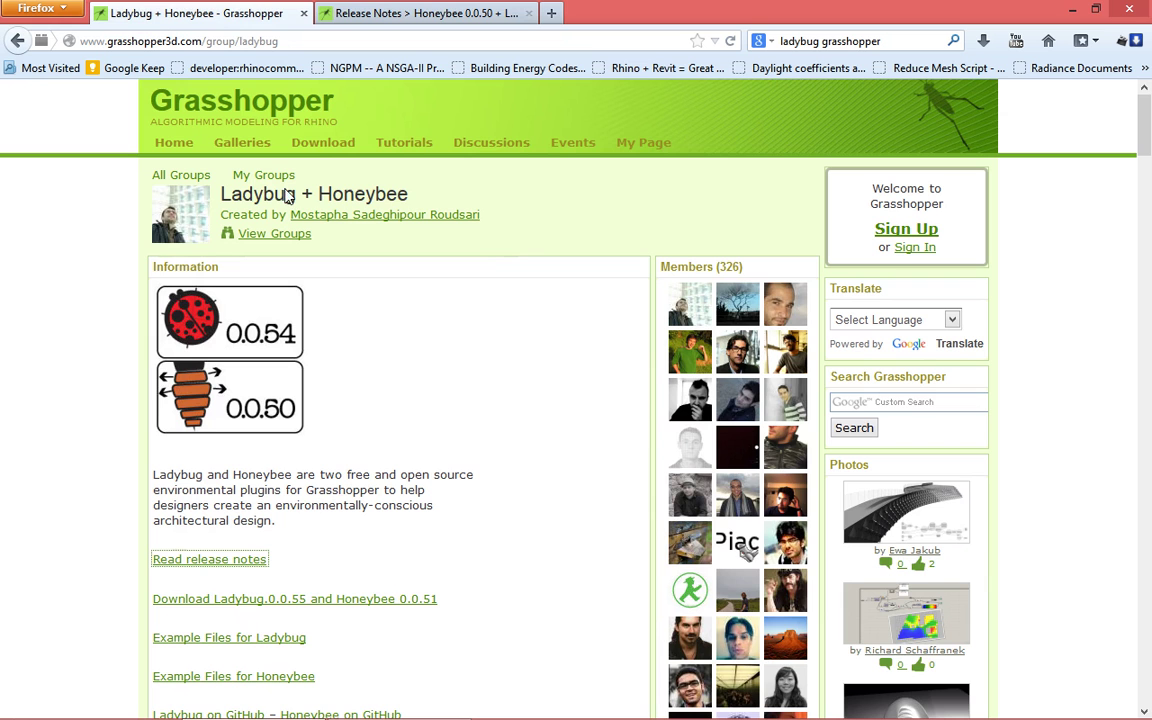
{"action": "scroll", "coordinate": [316, 219], "scroll_direction": "down", "scroll_amount": 2}
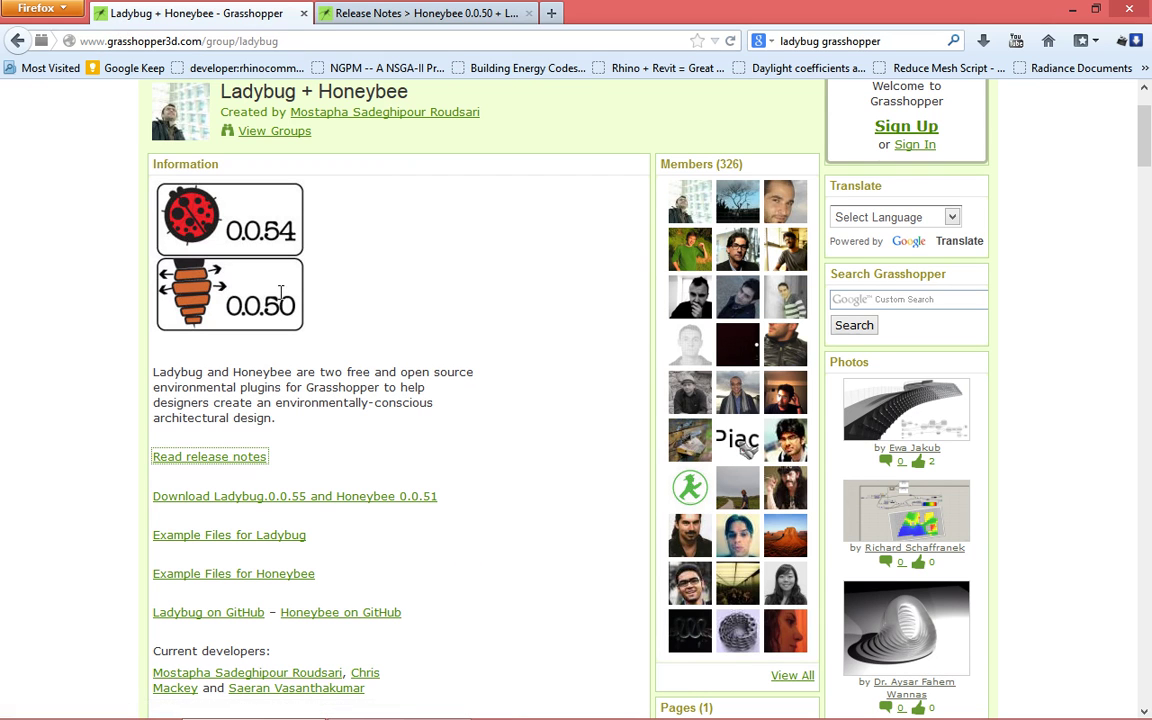
{"action": "left_click", "coordinate": [272, 40]}
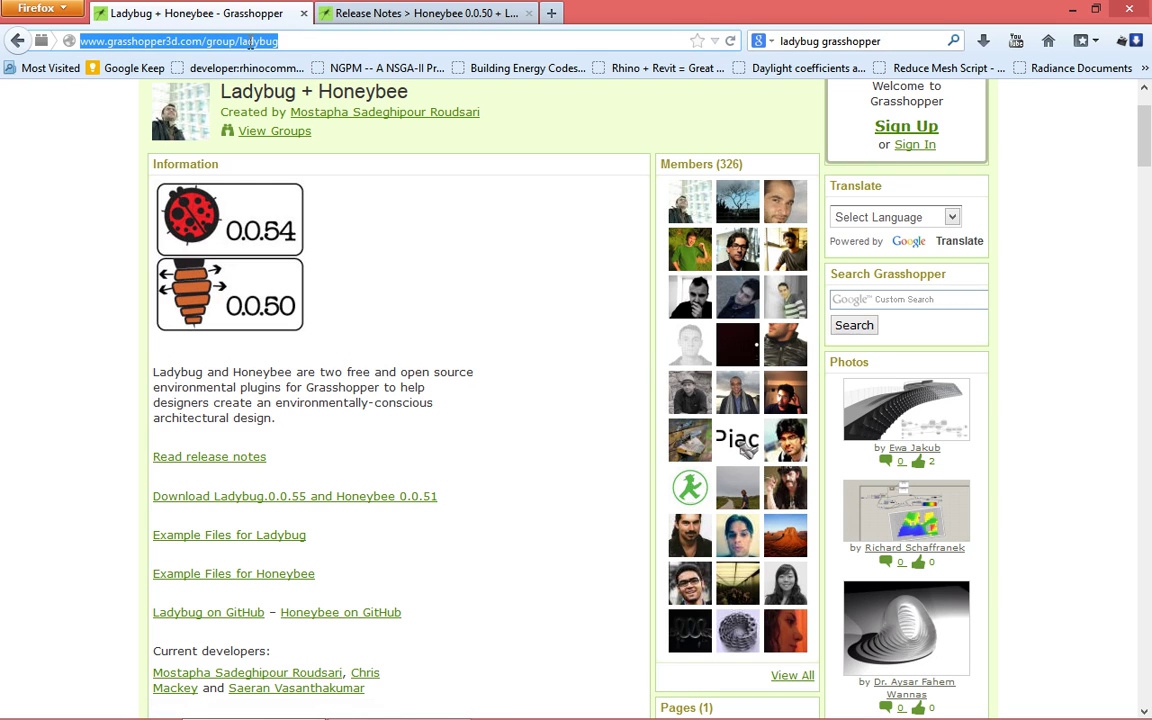
- Return to the Honeybee release notes post and scroll to the install steps
{"action": "left_click", "coordinate": [425, 13]}
{"action": "scroll", "coordinate": [478, 225], "scroll_direction": "down", "scroll_amount": 15}
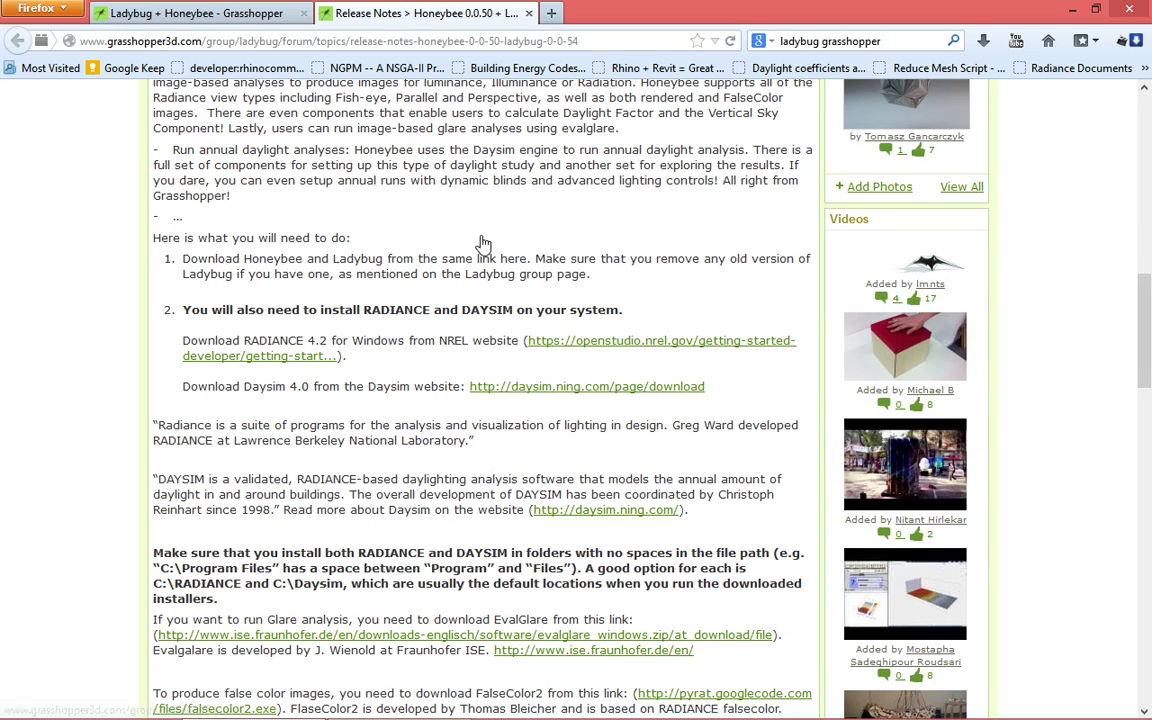
{"action": "scroll", "coordinate": [505, 220], "scroll_direction": "up", "scroll_amount": 2}
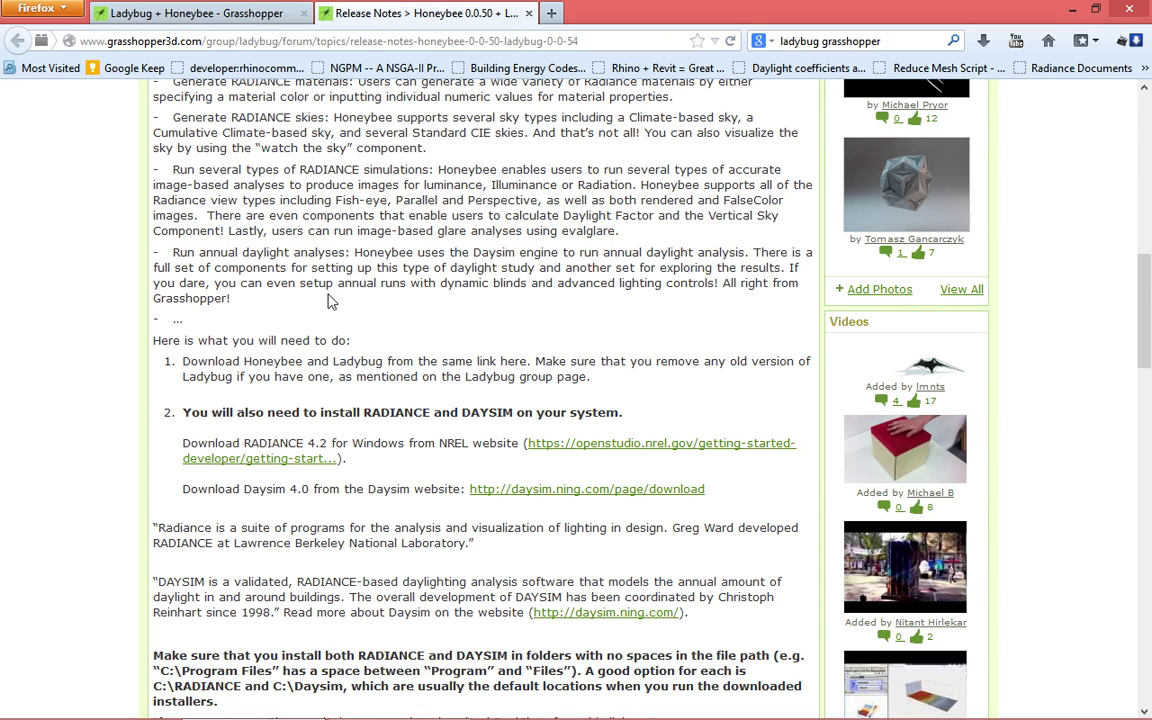
{"action": "scroll", "coordinate": [300, 295], "scroll_direction": "up", "scroll_amount": 7}
{"action": "scroll", "coordinate": [386, 159], "scroll_direction": "up", "scroll_amount": 2}
{"action": "scroll", "coordinate": [386, 155], "scroll_direction": "down", "scroll_amount": 9}
- Open the NREL Radiance and Daysim download links in new tabs
{"action": "right_click", "coordinate": [588, 451]}
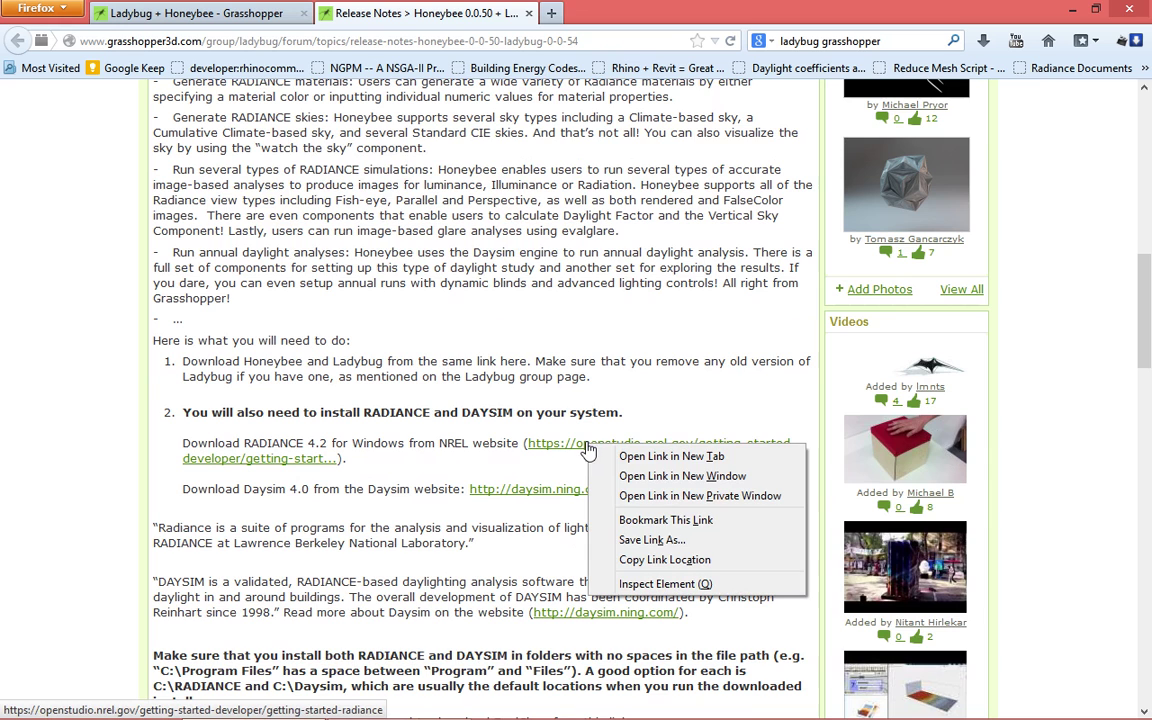
{"action": "left_click", "coordinate": [617, 453]}
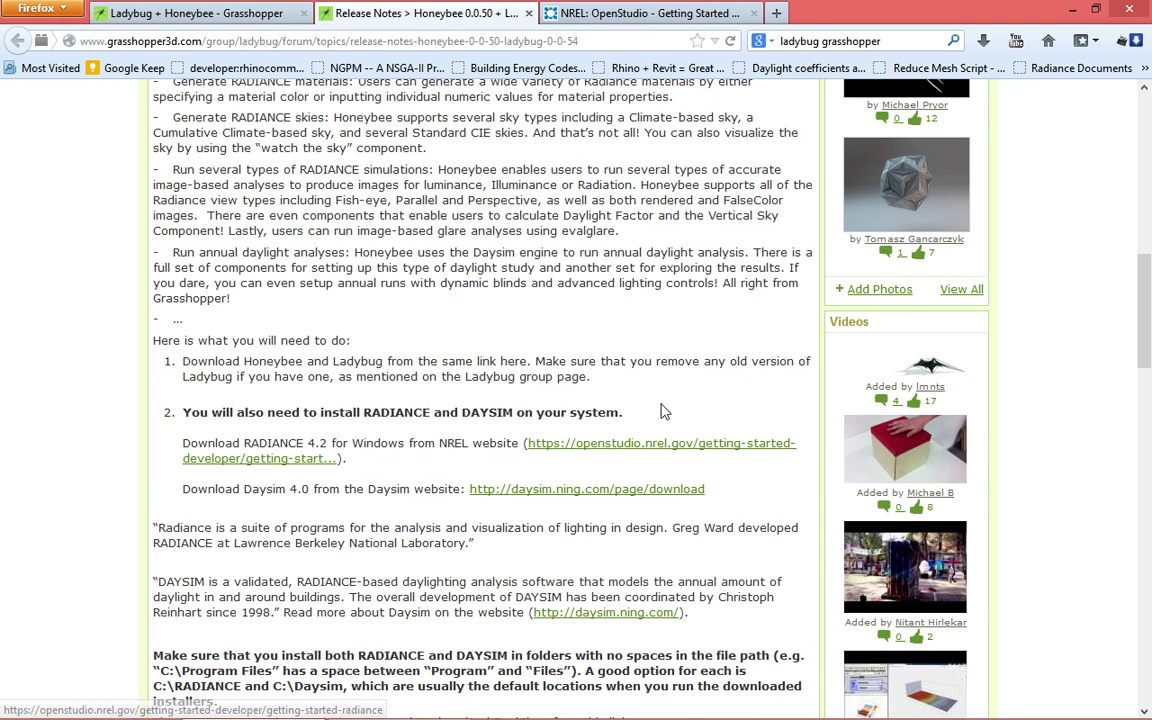
{"action": "right_click", "coordinate": [558, 494]}
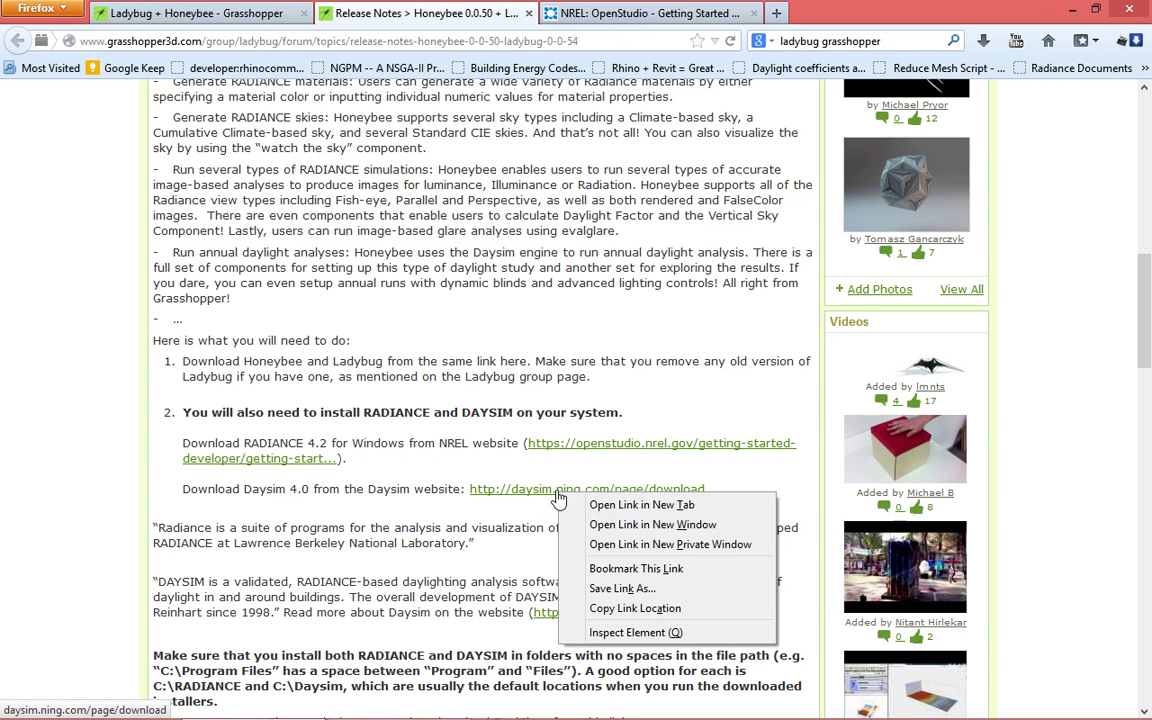
{"action": "left_click", "coordinate": [600, 505]}
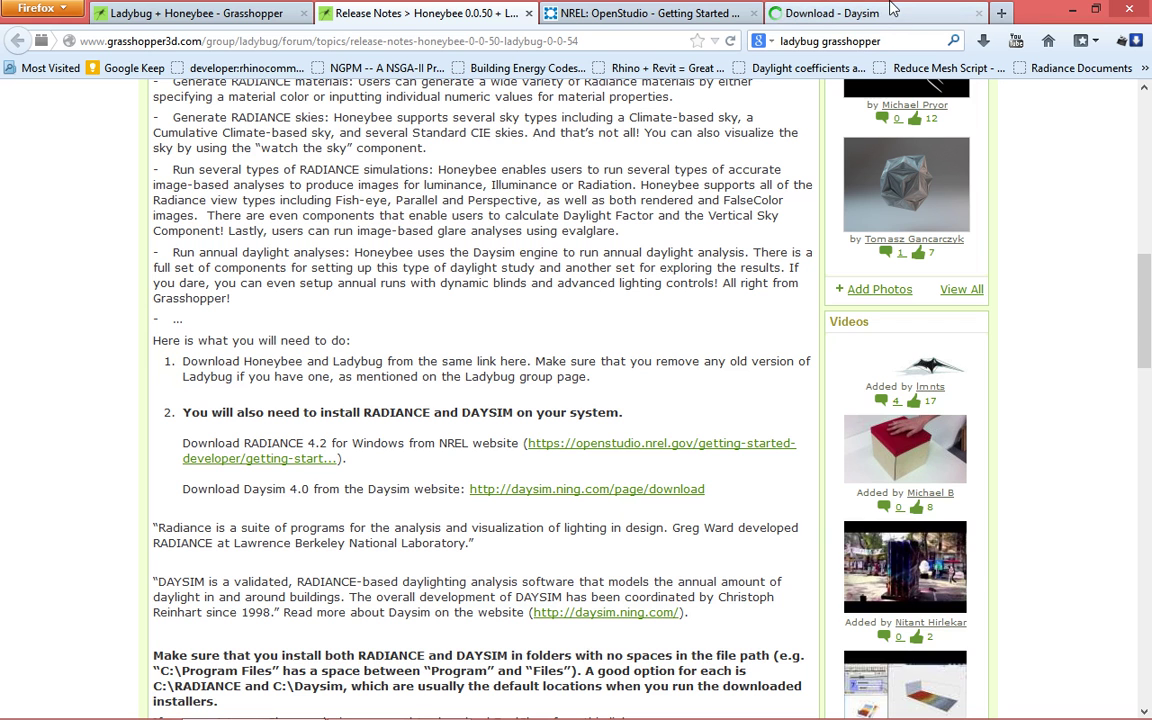
- On the NREL Getting Started with Radiance page, highlight the Windows (32bit) download heading
{"action": "left_click", "coordinate": [655, 10]}
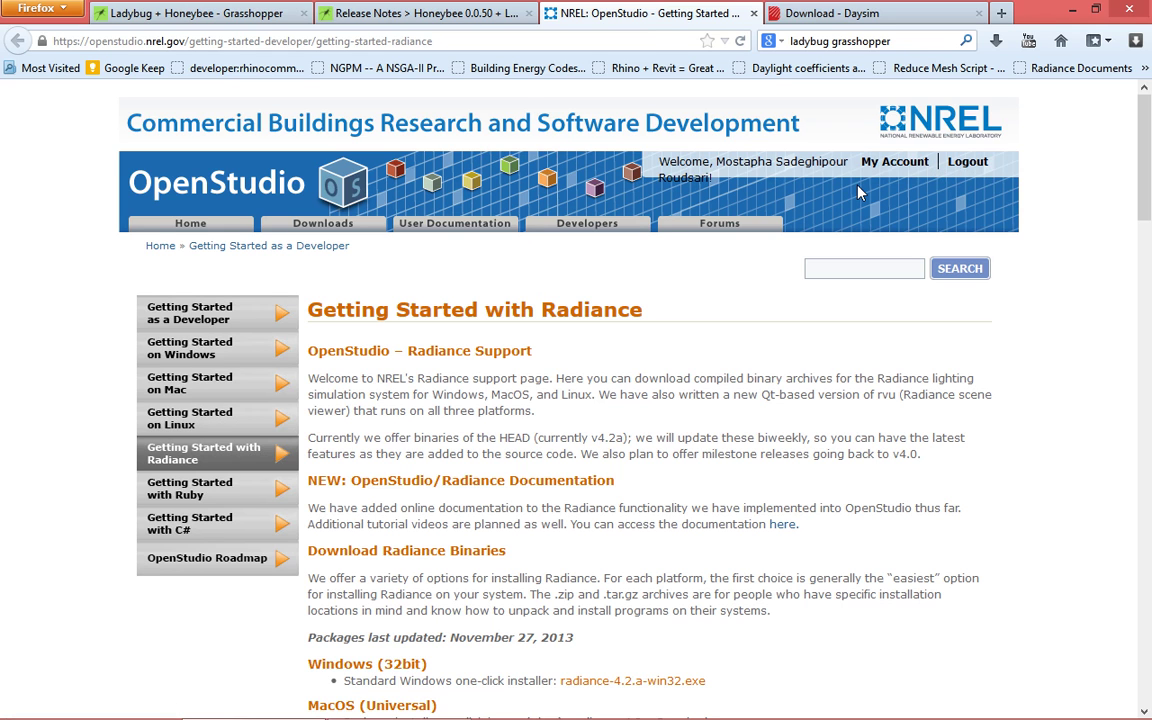
{"action": "scroll", "coordinate": [680, 180], "scroll_direction": "down", "scroll_amount": 4}
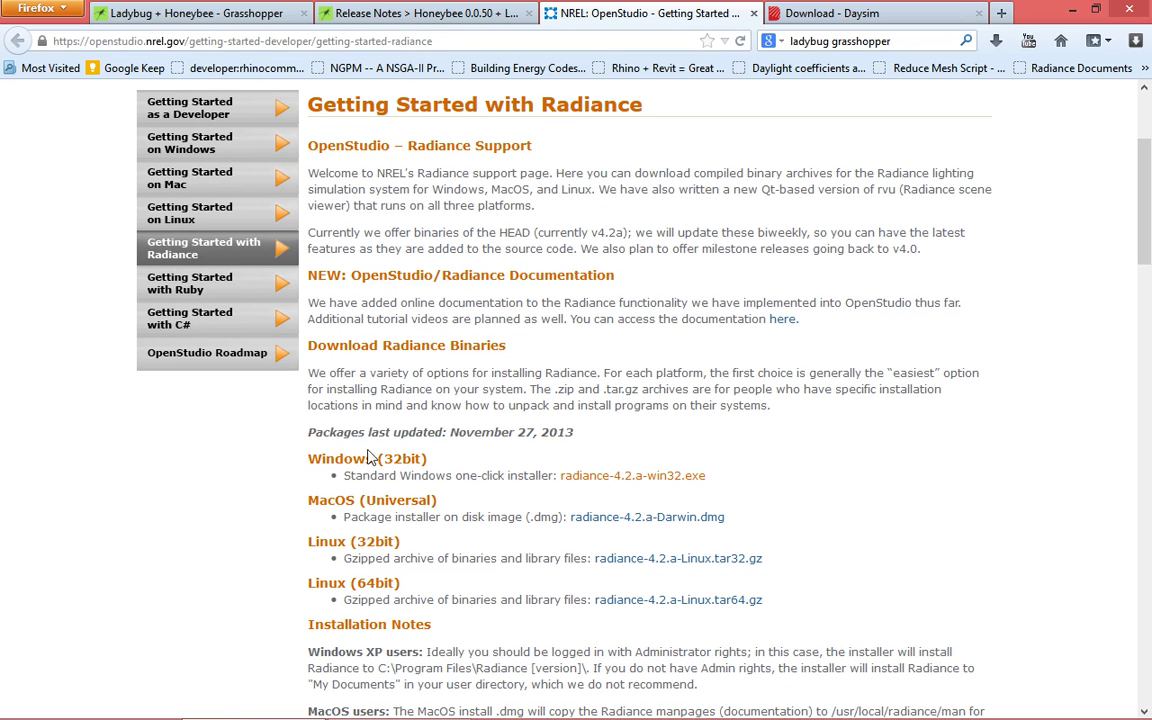
{"action": "triple_click", "coordinate": [404, 458]}
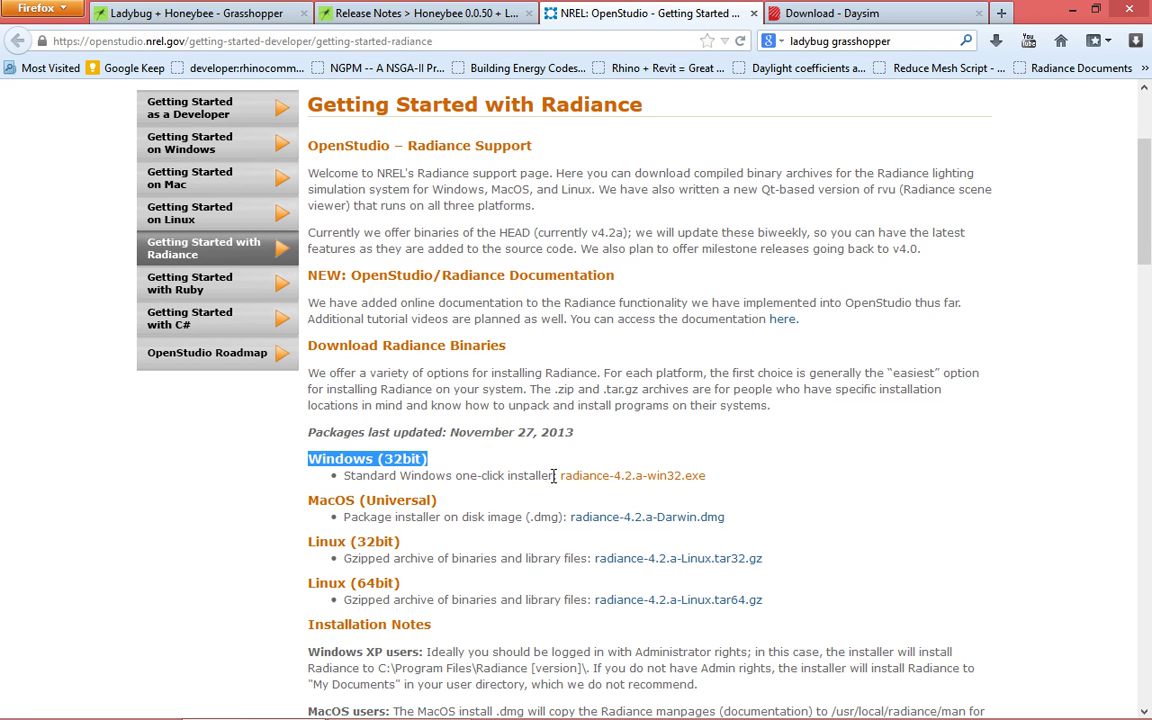
- Accept the data-use disclaimer and save the radiance-4.2.a-win32.exe installer to disk
{"action": "left_click", "coordinate": [588, 480]}
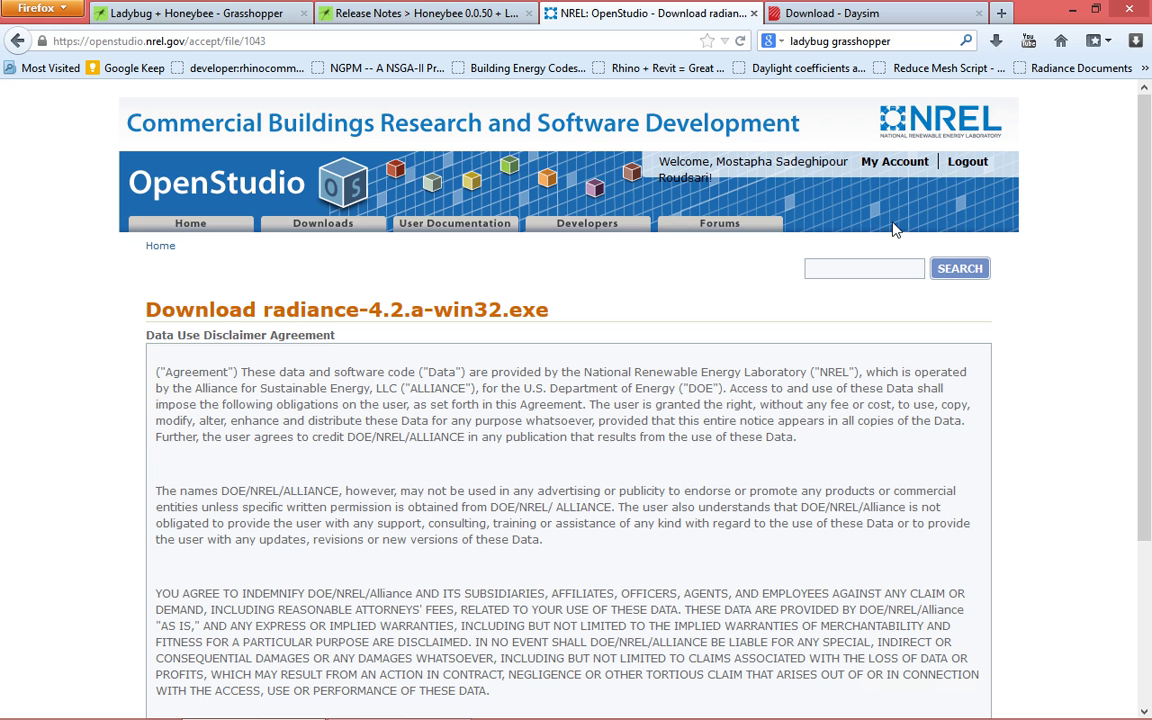
{"action": "scroll", "coordinate": [347, 249], "scroll_direction": "down", "scroll_amount": 2}
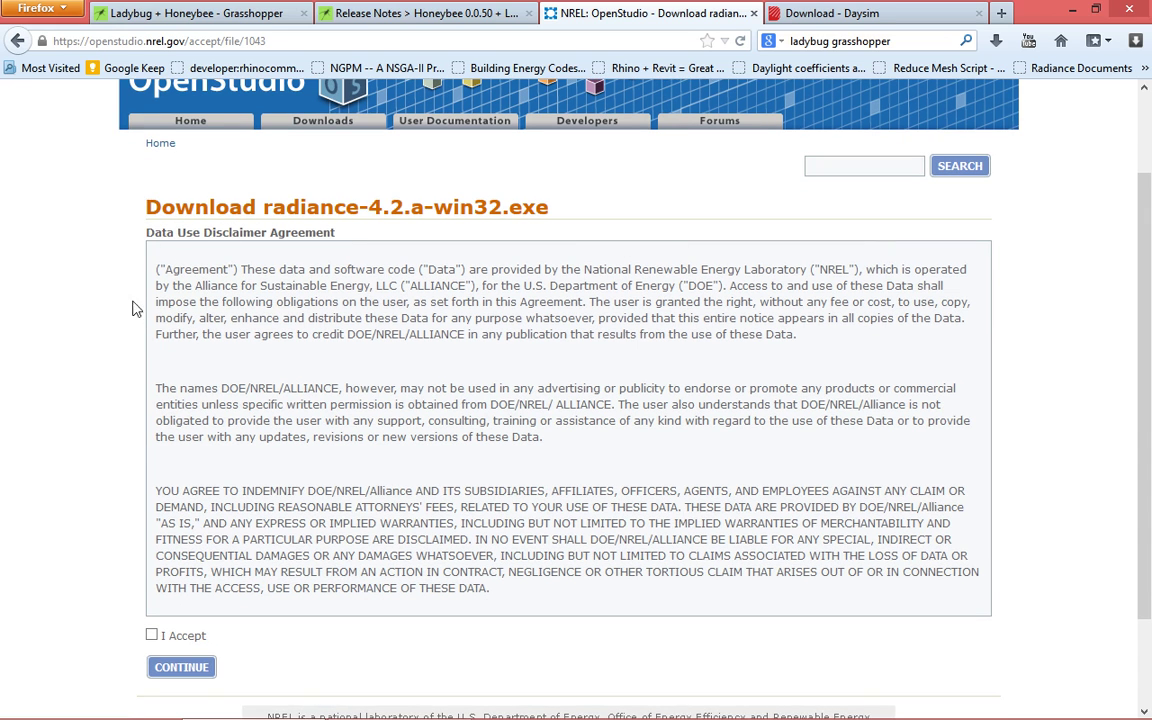
{"action": "scroll", "coordinate": [450, 351], "scroll_direction": "down", "scroll_amount": 2}
{"action": "left_click", "coordinate": [151, 523]}
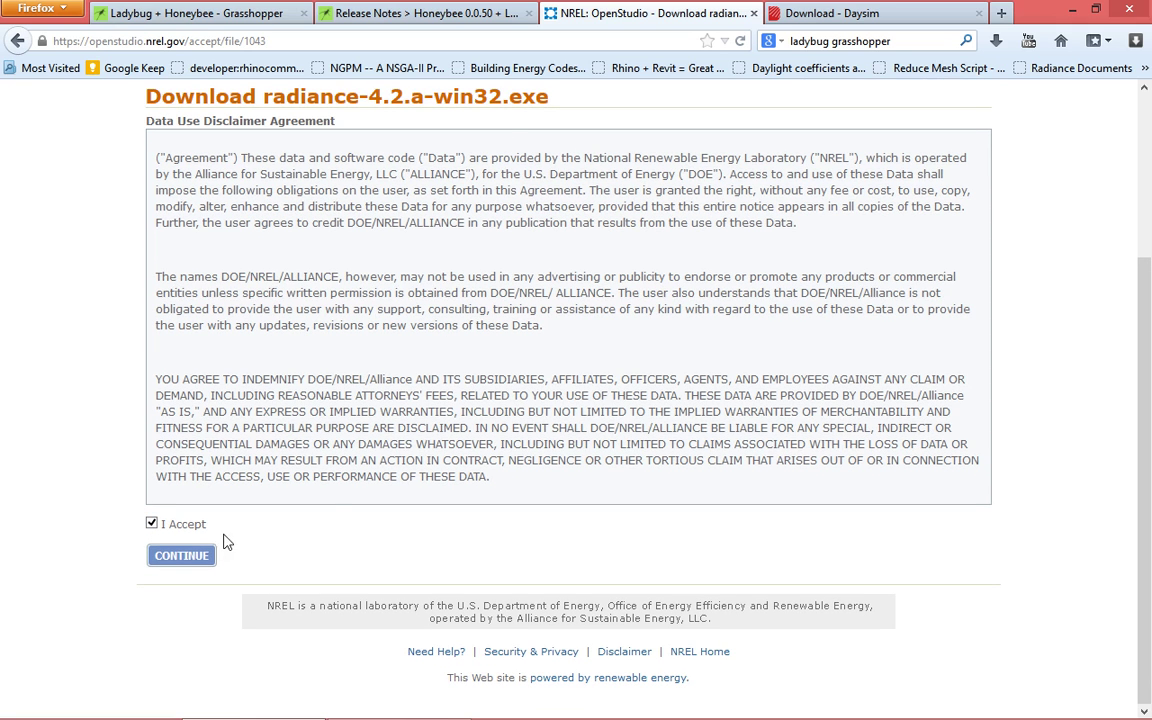
{"action": "left_click", "coordinate": [182, 556]}
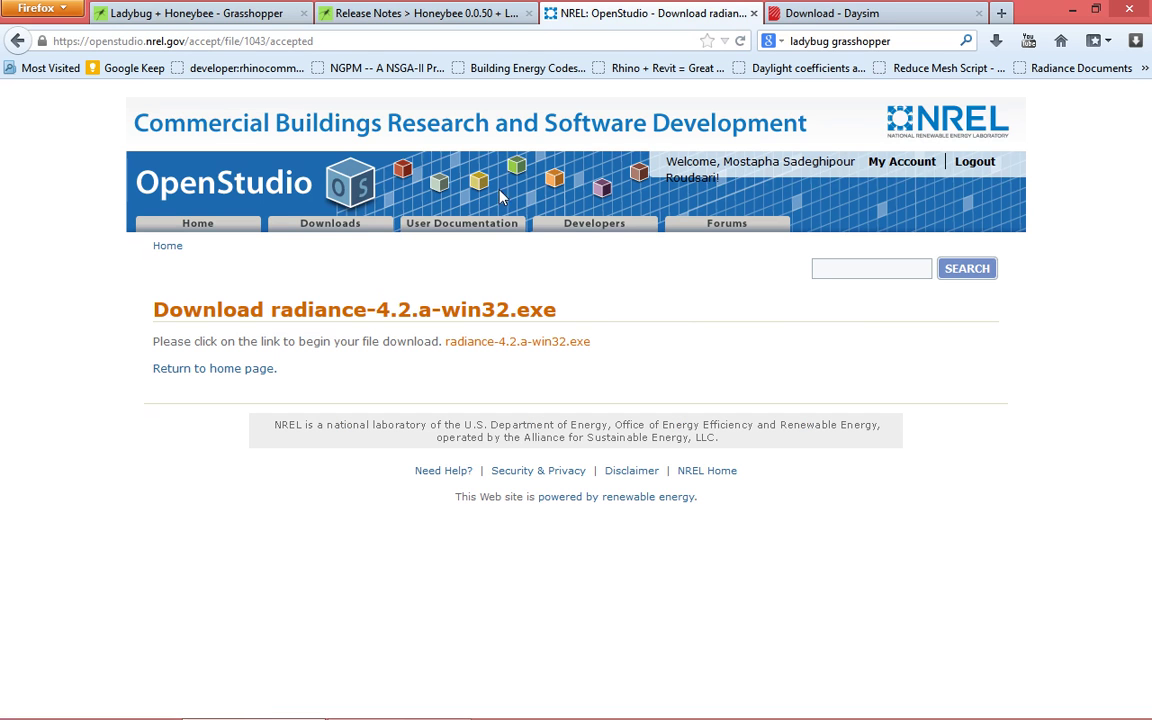
{"action": "left_click", "coordinate": [527, 345]}
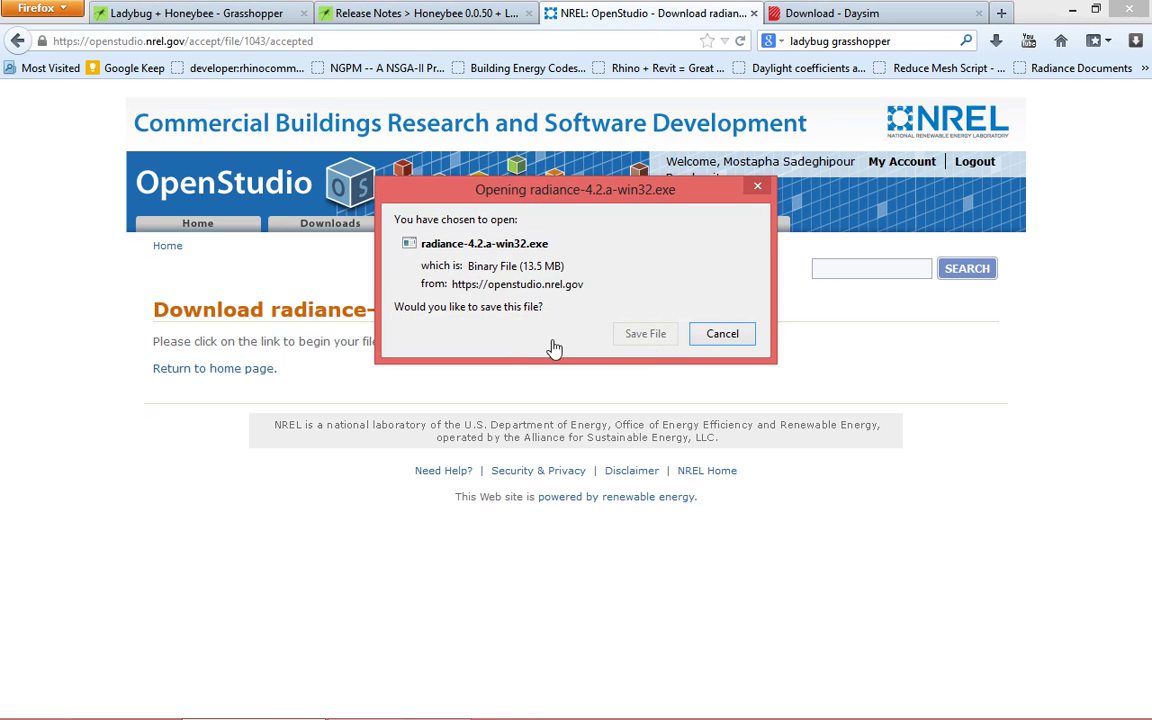
{"action": "left_click", "coordinate": [640, 340]}
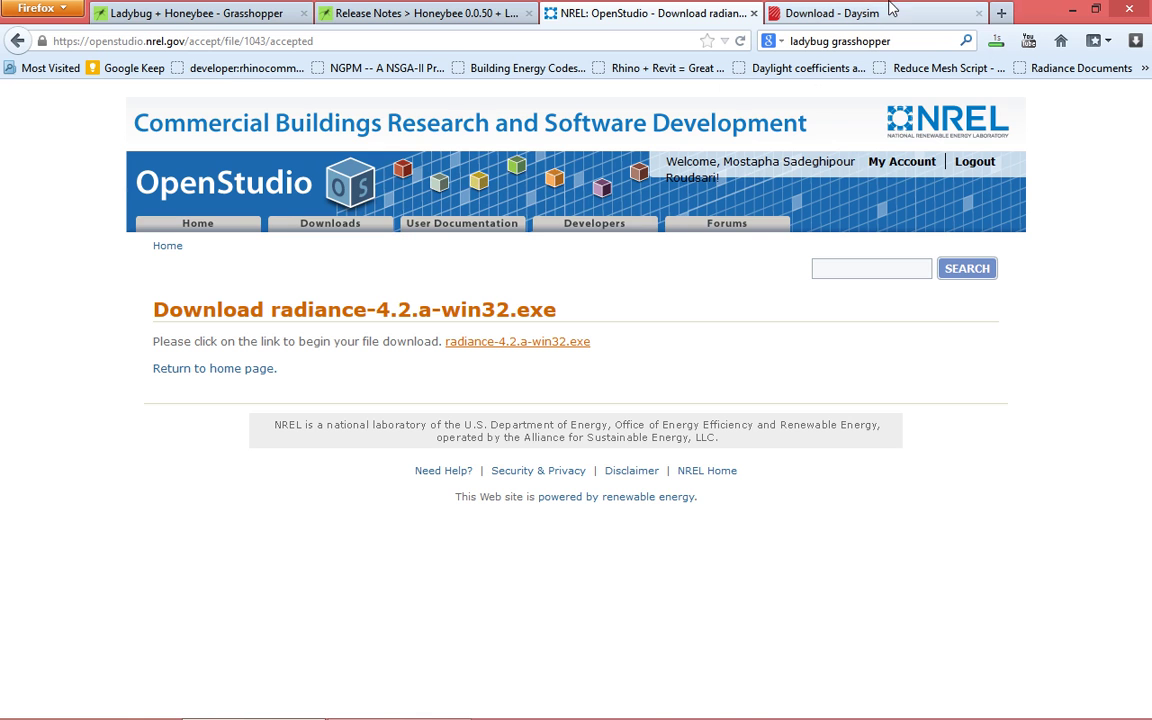
- On the Daysim download form, set the project country to UNITED STATES OF AMERICA
{"action": "left_click", "coordinate": [930, 16]}
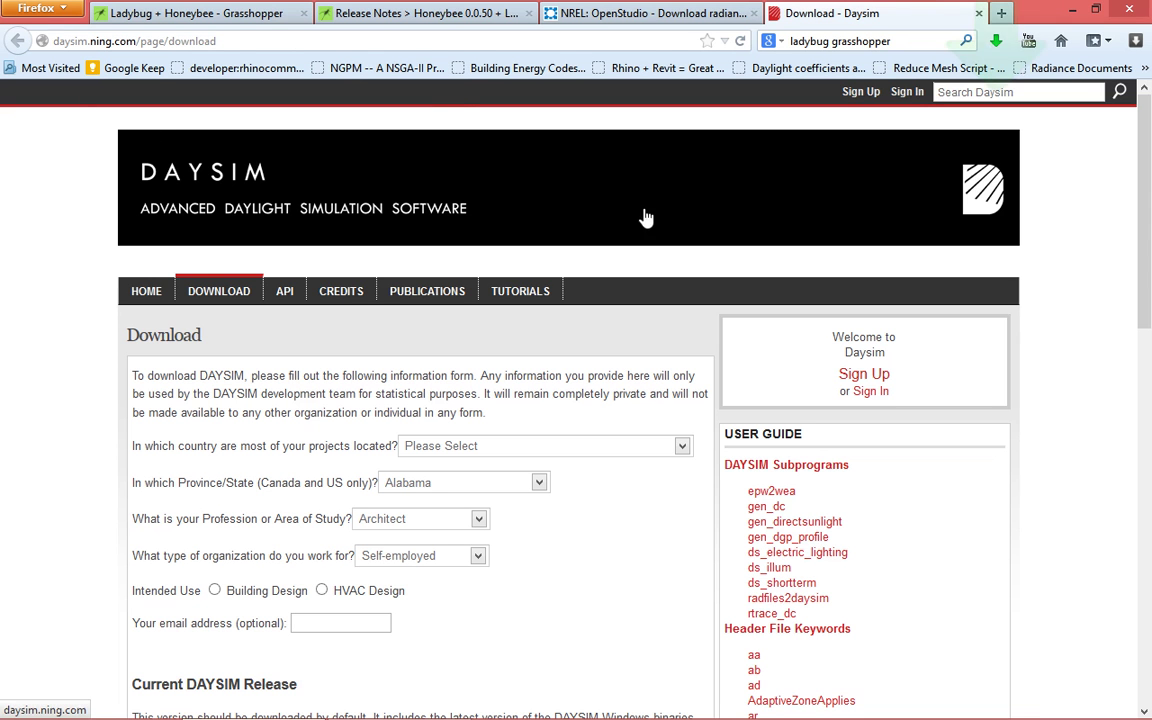
{"action": "left_click", "coordinate": [415, 12]}
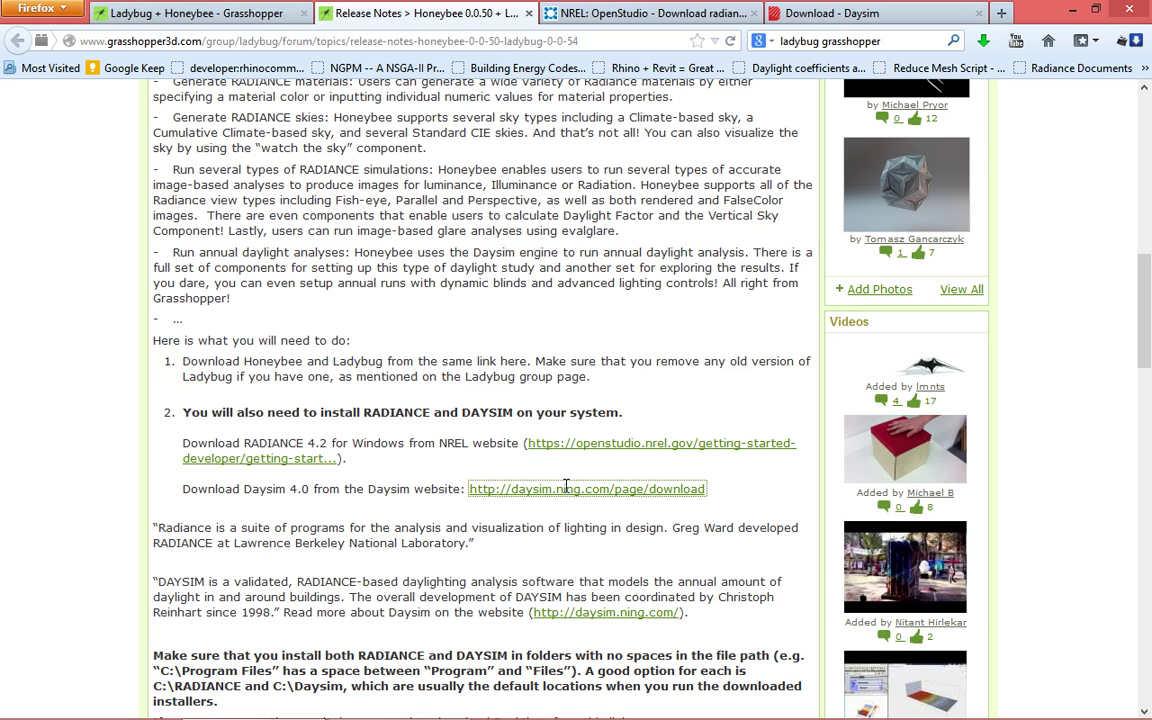
{"action": "left_click", "coordinate": [840, 13]}
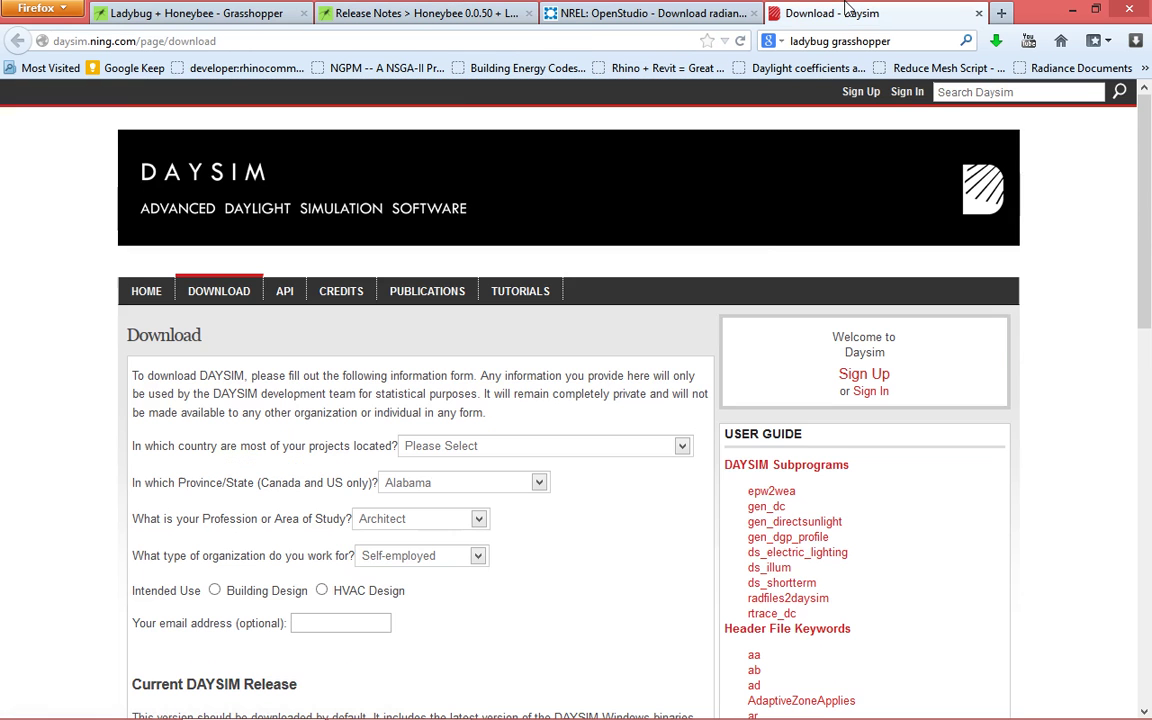
{"action": "scroll", "coordinate": [770, 258], "scroll_direction": "down", "scroll_amount": 2}
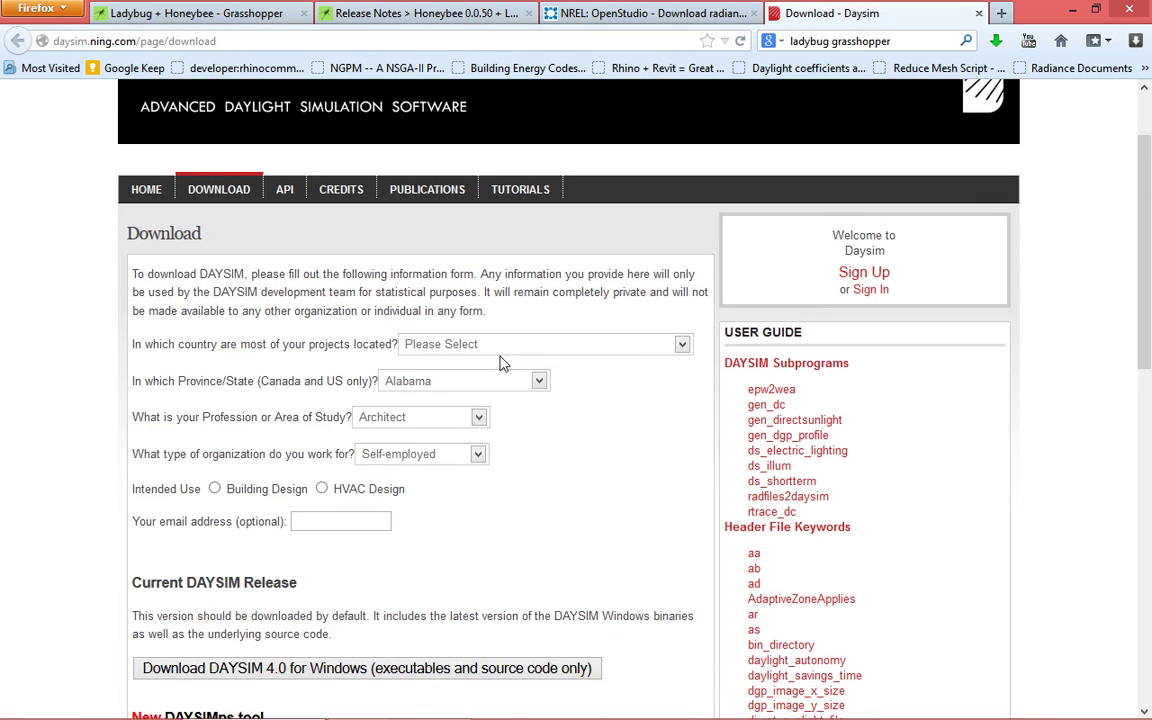
{"action": "left_click", "coordinate": [507, 350]}
{"action": "key", "text": "u"}
{"action": "key", "text": "Down"}
{"action": "key", "text": "Down"}
{"action": "key", "text": "Down"}
{"action": "key", "text": "Down"}
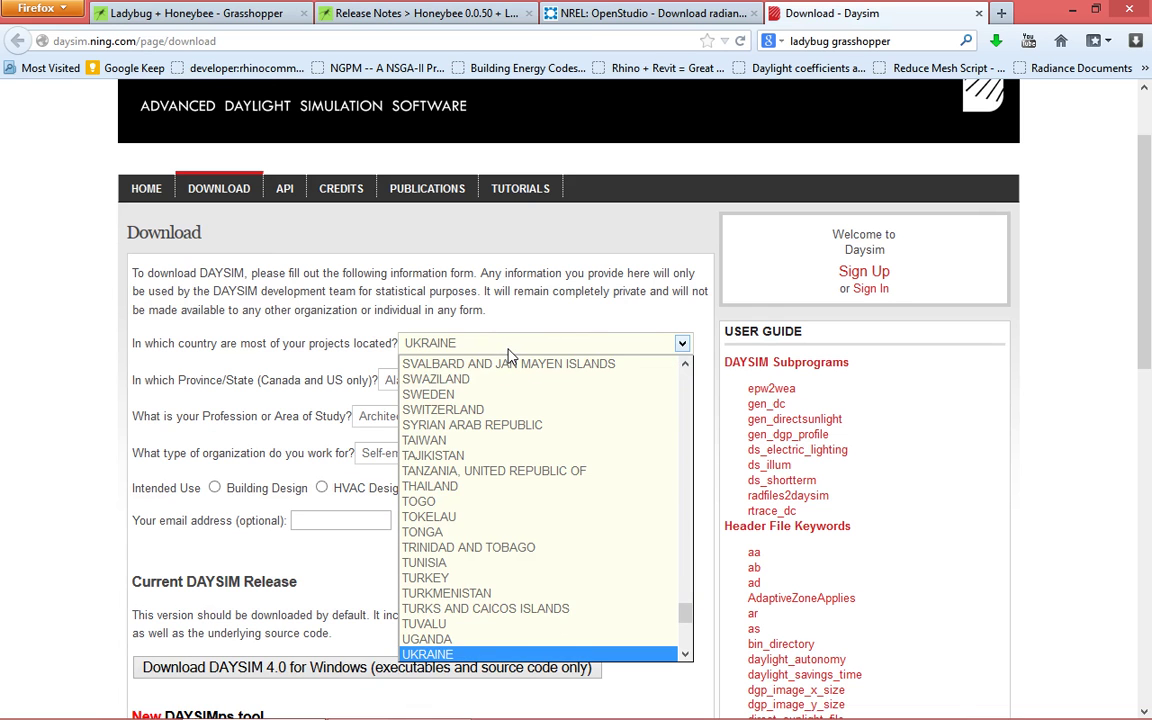
{"action": "key", "text": "Return"}
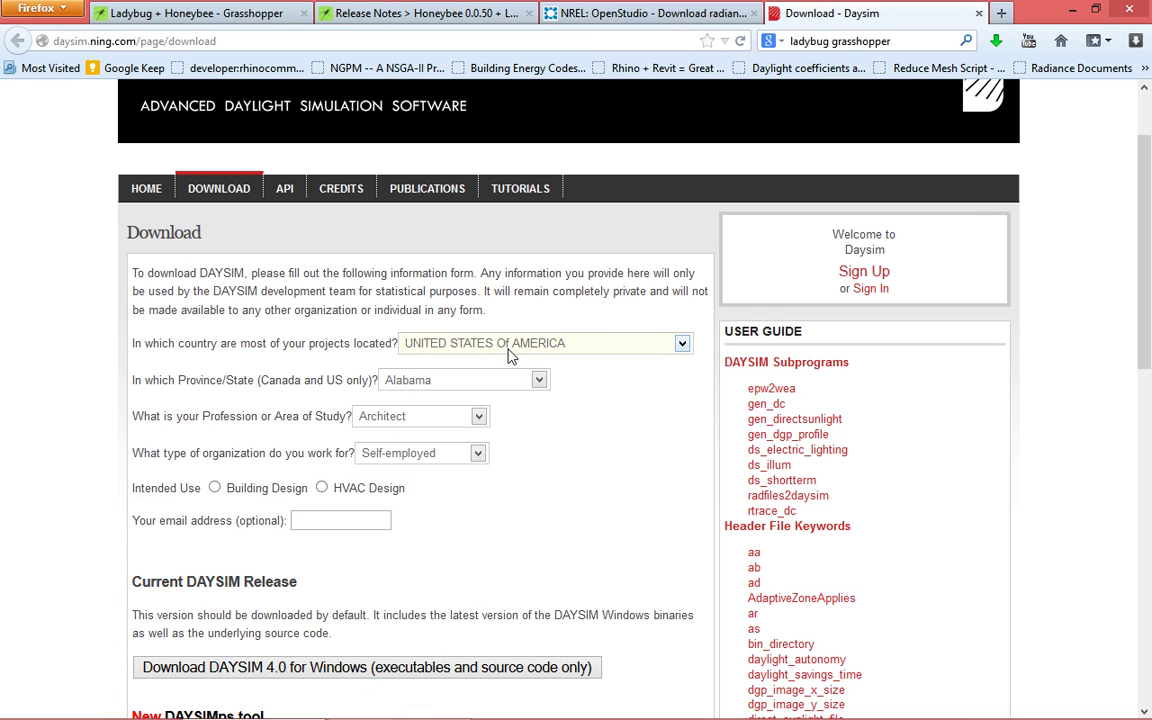
- Set the province or state to New York
{"action": "left_click", "coordinate": [478, 380]}
{"action": "key", "text": "n"}
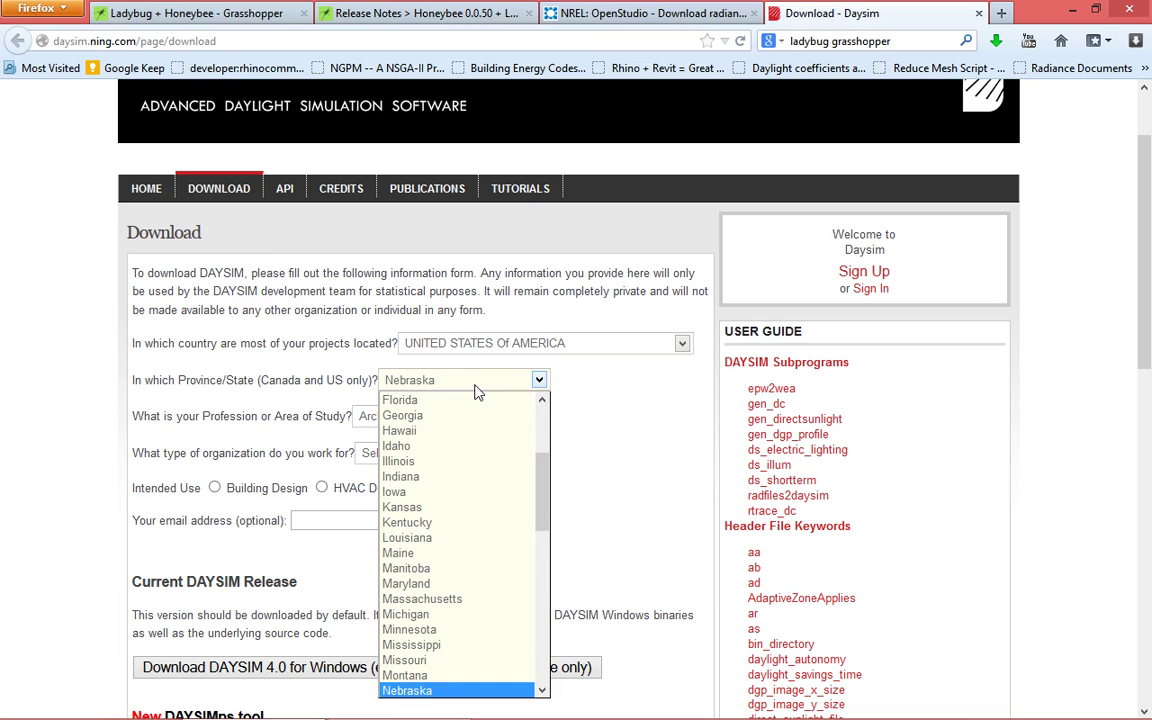
{"action": "key", "text": "Down"}
{"action": "key", "text": "Down"}
{"action": "key", "text": "Down"}
{"action": "key", "text": "Down"}
{"action": "key", "text": "Down"}
{"action": "key", "text": "Down"}
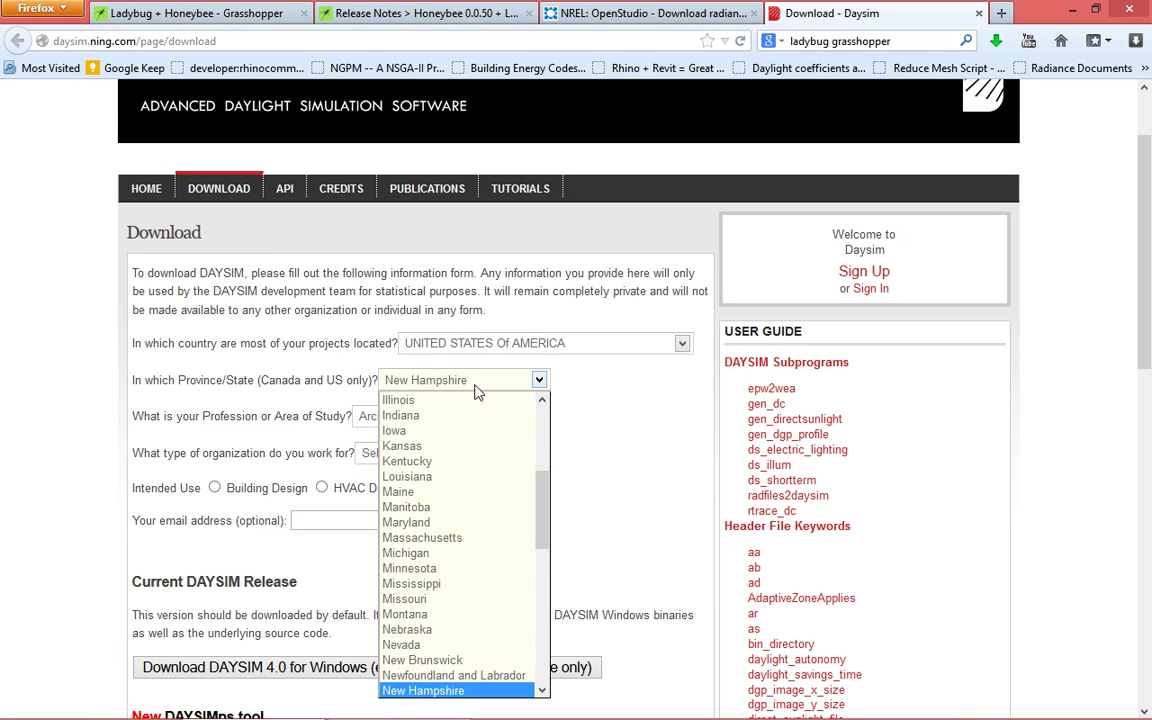
{"action": "key", "text": "Down"}
{"action": "key", "text": "Down"}
{"action": "key", "text": "Up"}
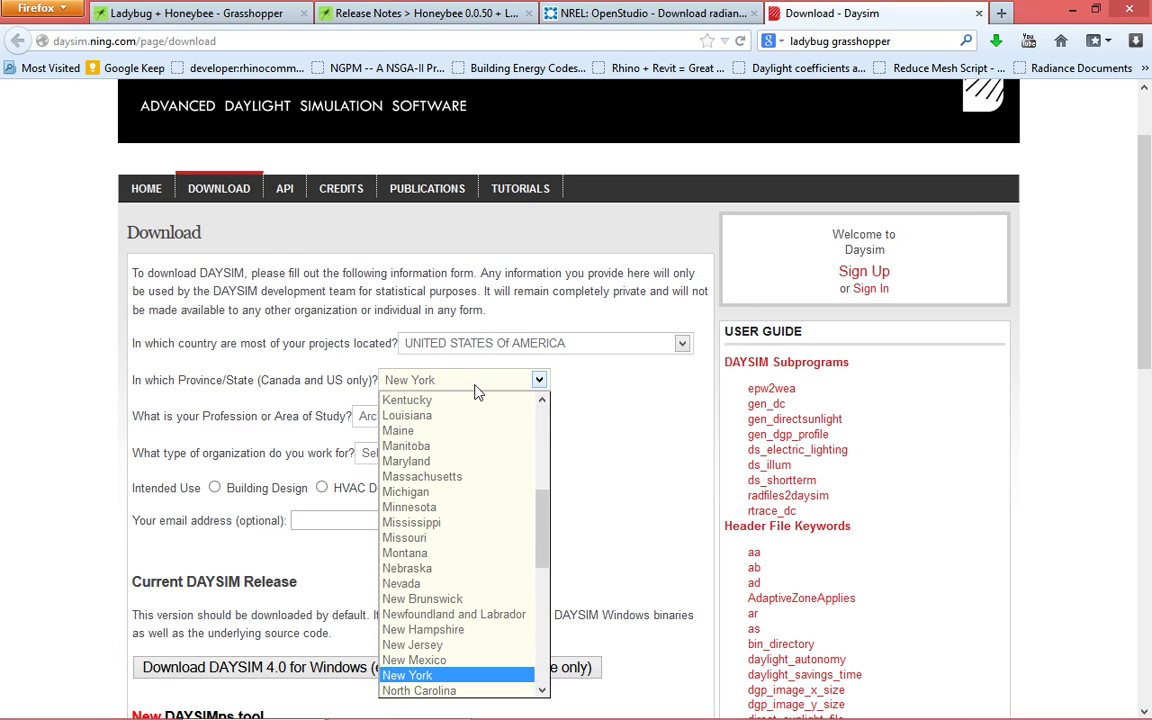
{"action": "key", "text": "Return"}
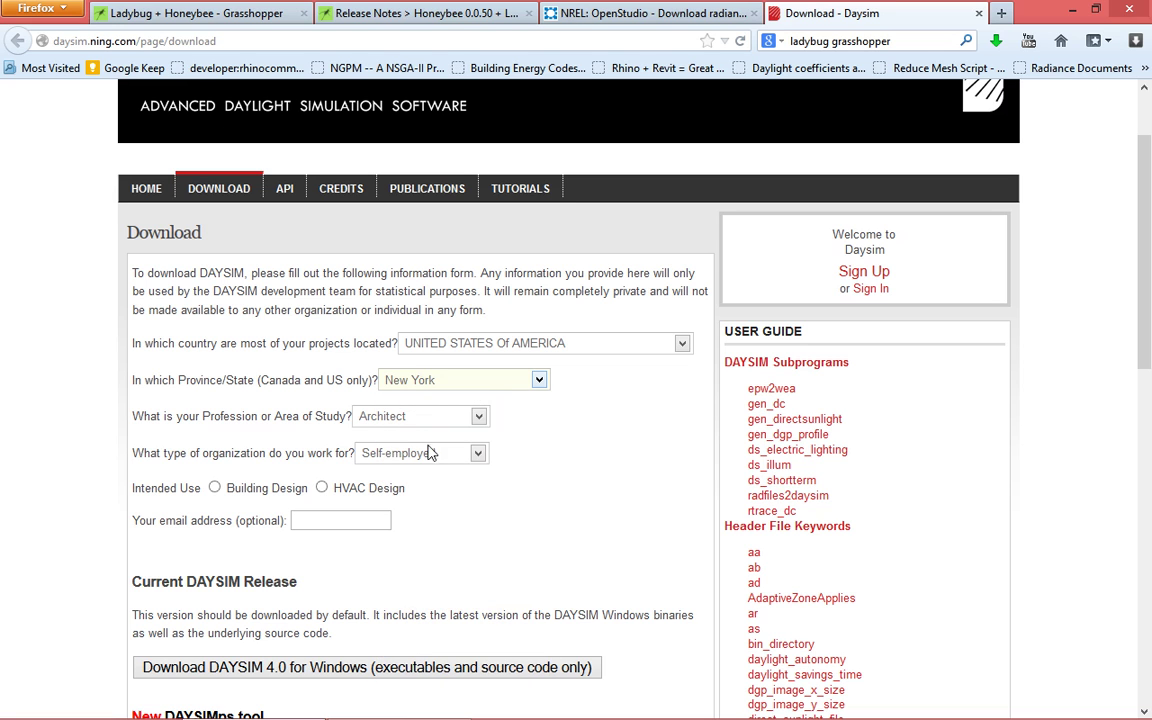
- Choose Commercial Firm and Building Design, then save the DAYSIM 4.0 for Windows installer
{"action": "left_click", "coordinate": [479, 455]}
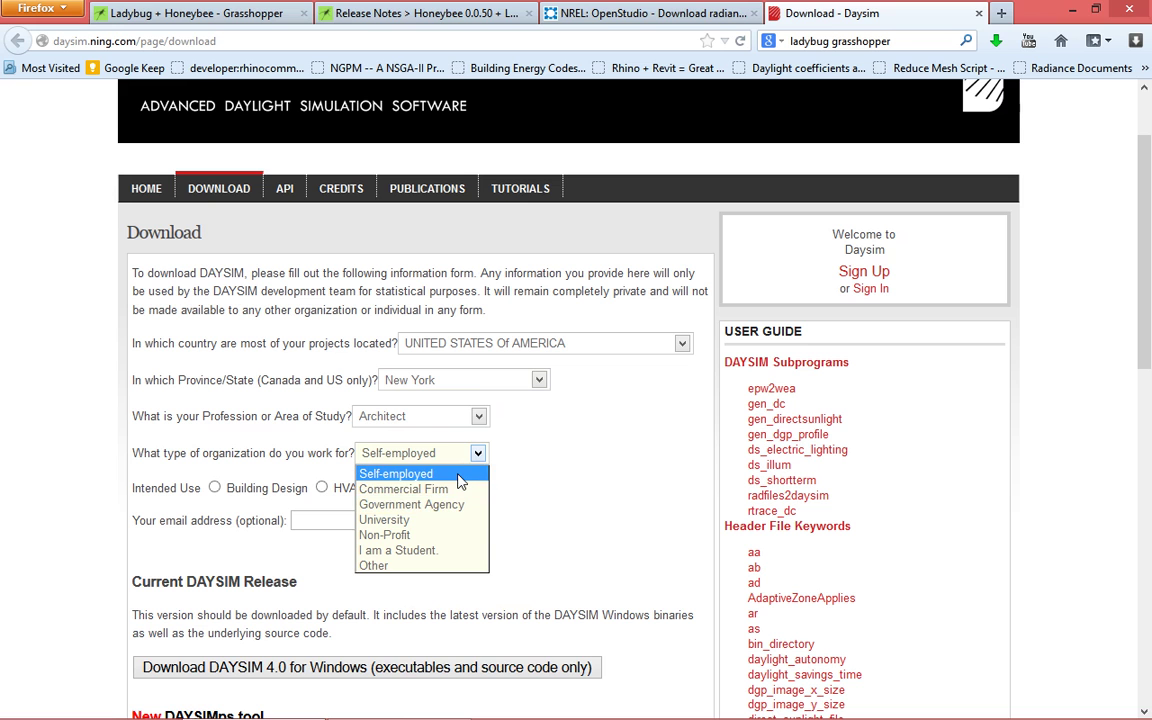
{"action": "left_click", "coordinate": [455, 490]}
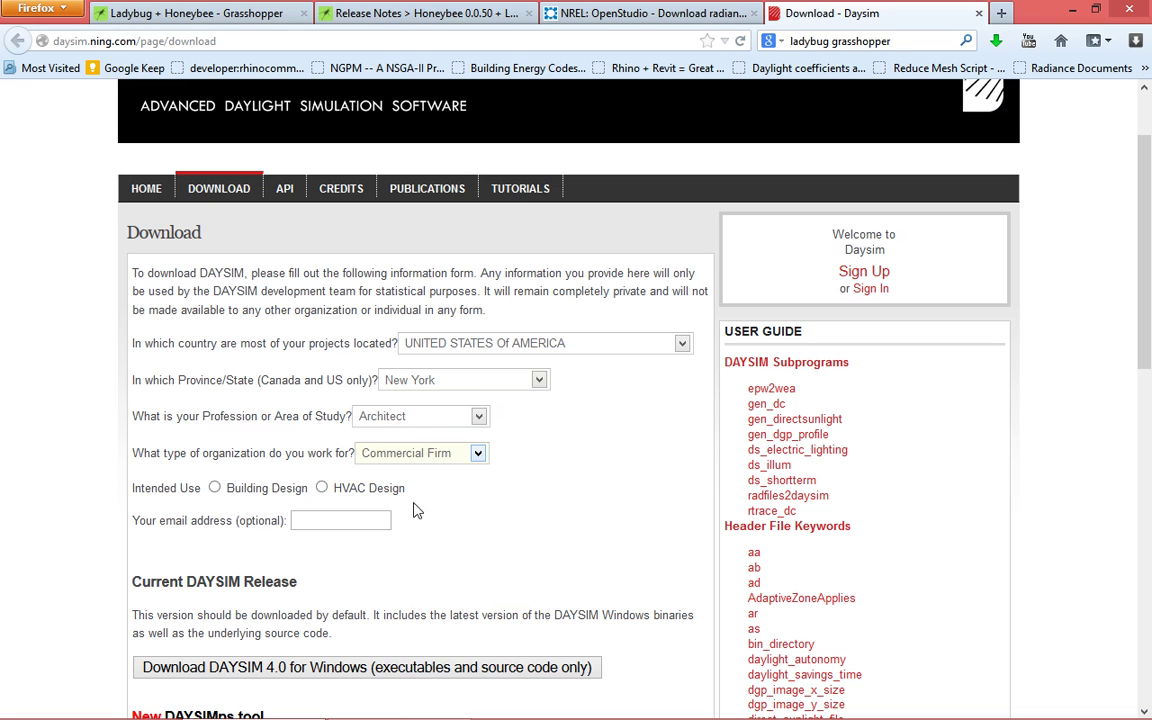
{"action": "left_click", "coordinate": [213, 487]}
{"action": "scroll", "coordinate": [458, 540], "scroll_direction": "down", "scroll_amount": 3}
{"action": "left_click", "coordinate": [300, 361]}
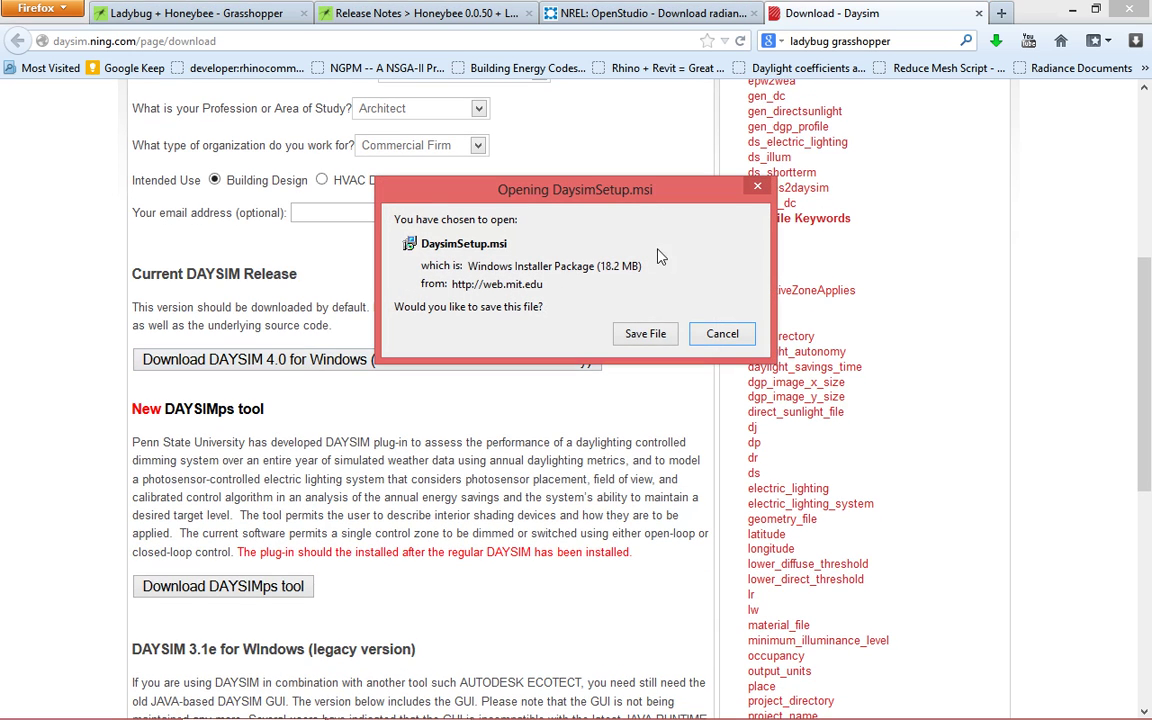
{"action": "left_click", "coordinate": [645, 334]}
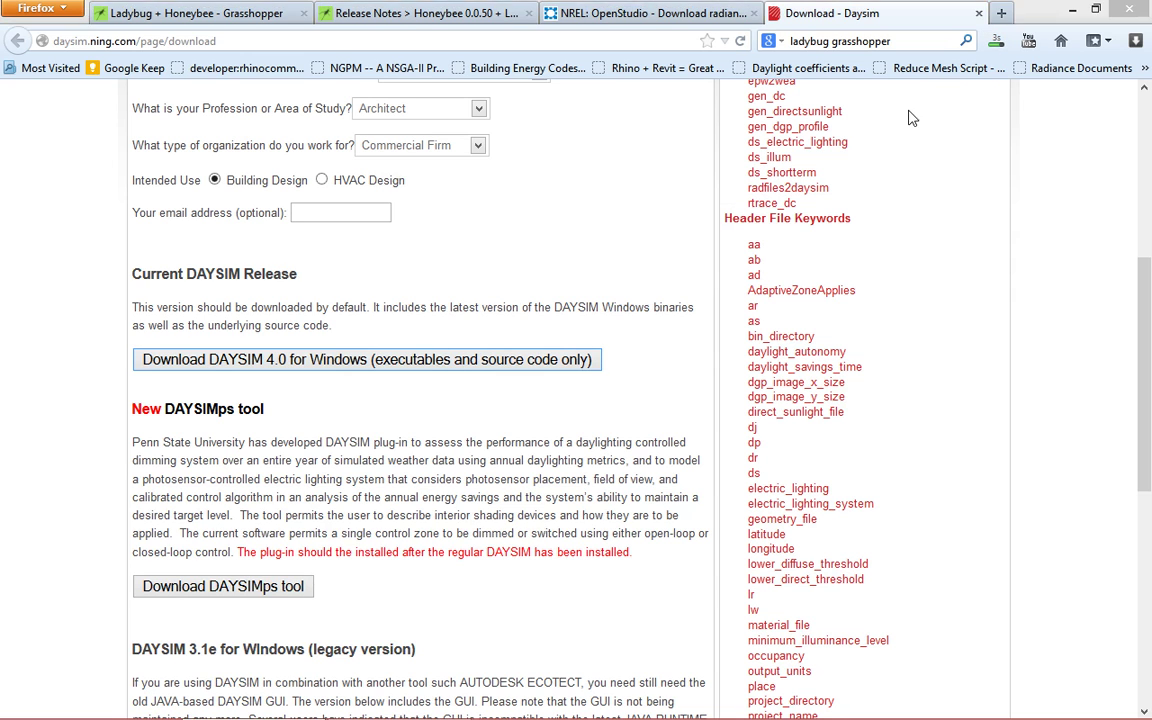
- Launch radiance-4.2.a-win32.exe from the Downloads folder in File Explorer
{"action": "key", "text": "super+e"}
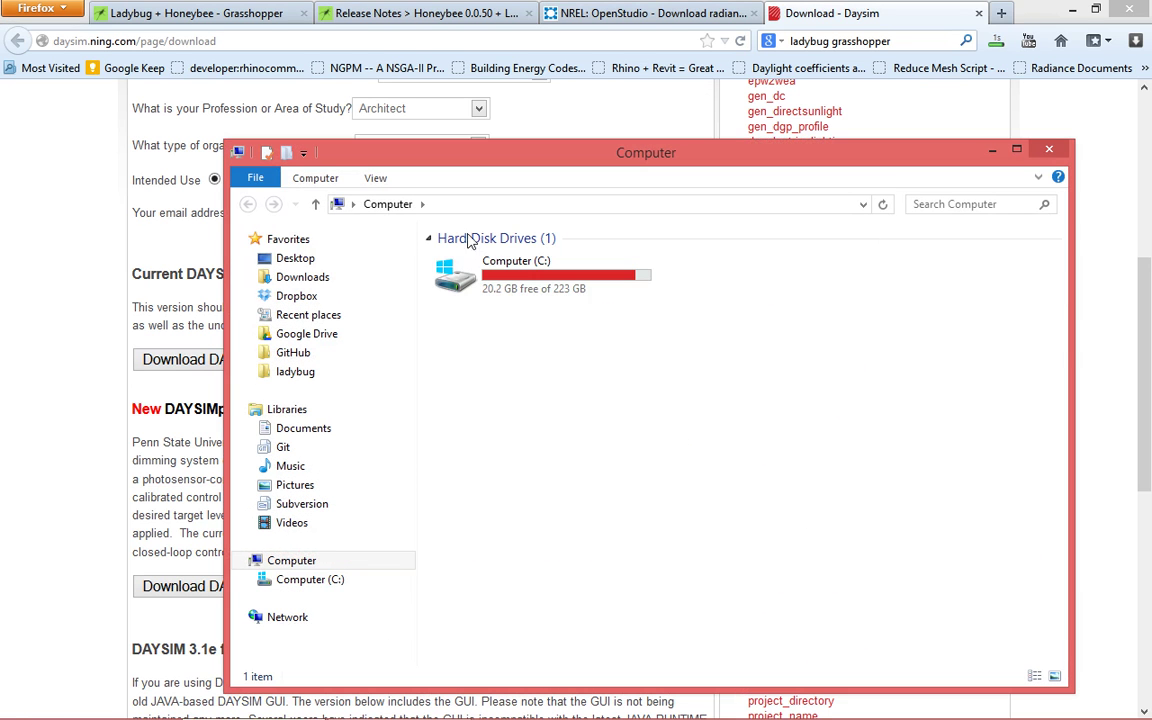
{"action": "left_click", "coordinate": [290, 283]}
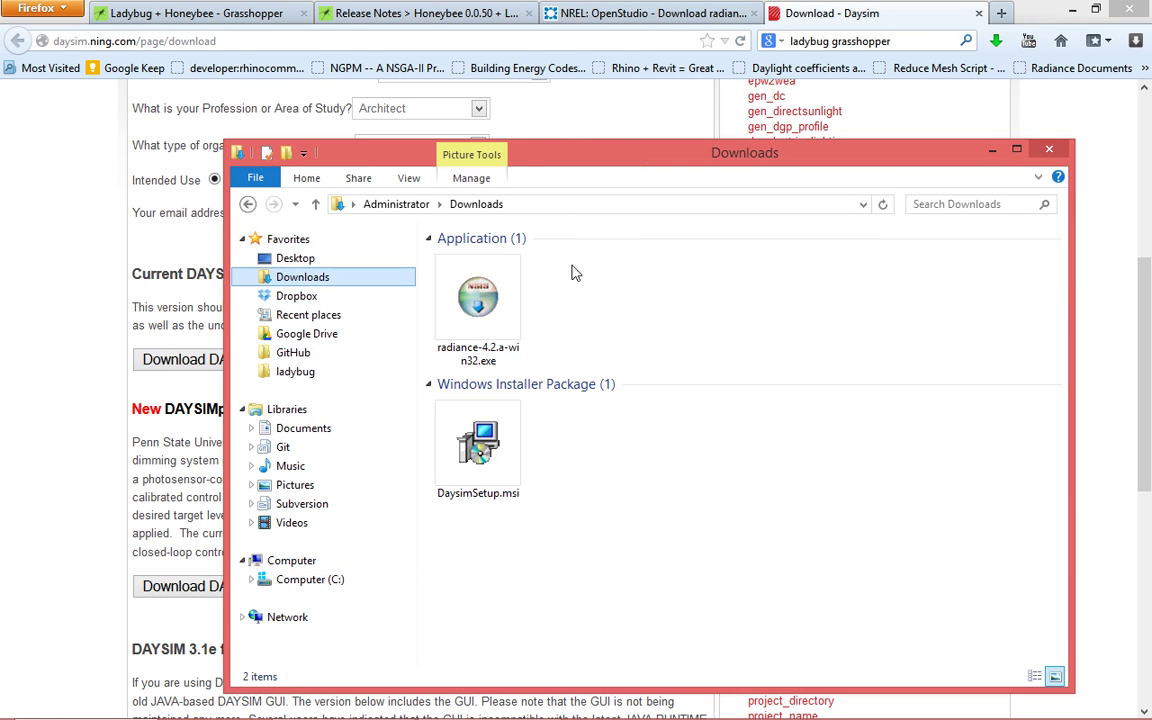
{"action": "left_click", "coordinate": [481, 287]}
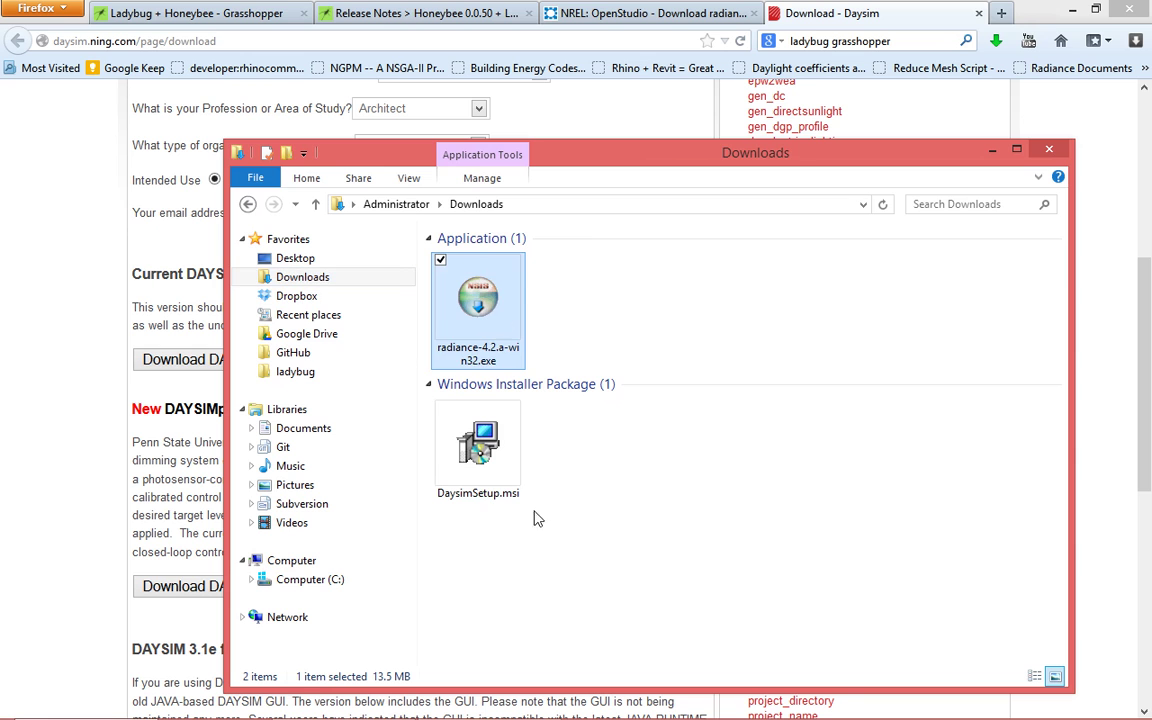
{"action": "left_click", "coordinate": [483, 455]}
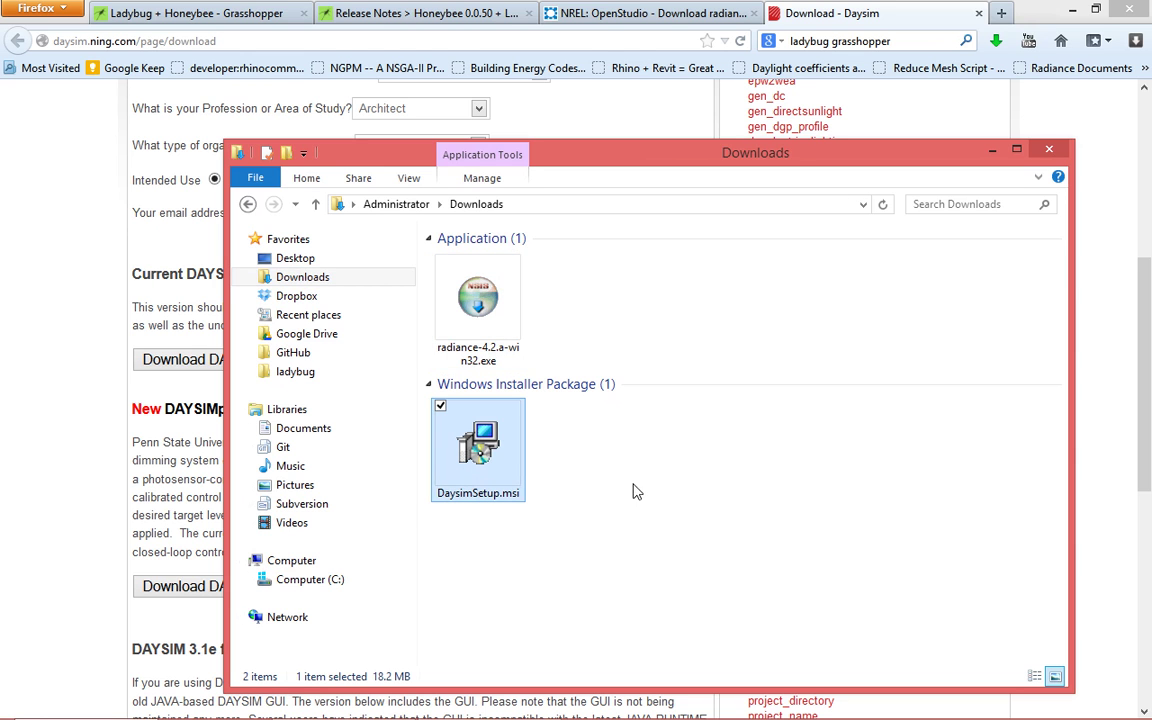
{"action": "left_click", "coordinate": [684, 320]}
{"action": "left_click", "coordinate": [488, 305]}
{"action": "double_click", "coordinate": [488, 305]}
- Allow the Radiance installer to run, pass the welcome page and accept the licence
{"action": "left_click", "coordinate": [703, 387]}
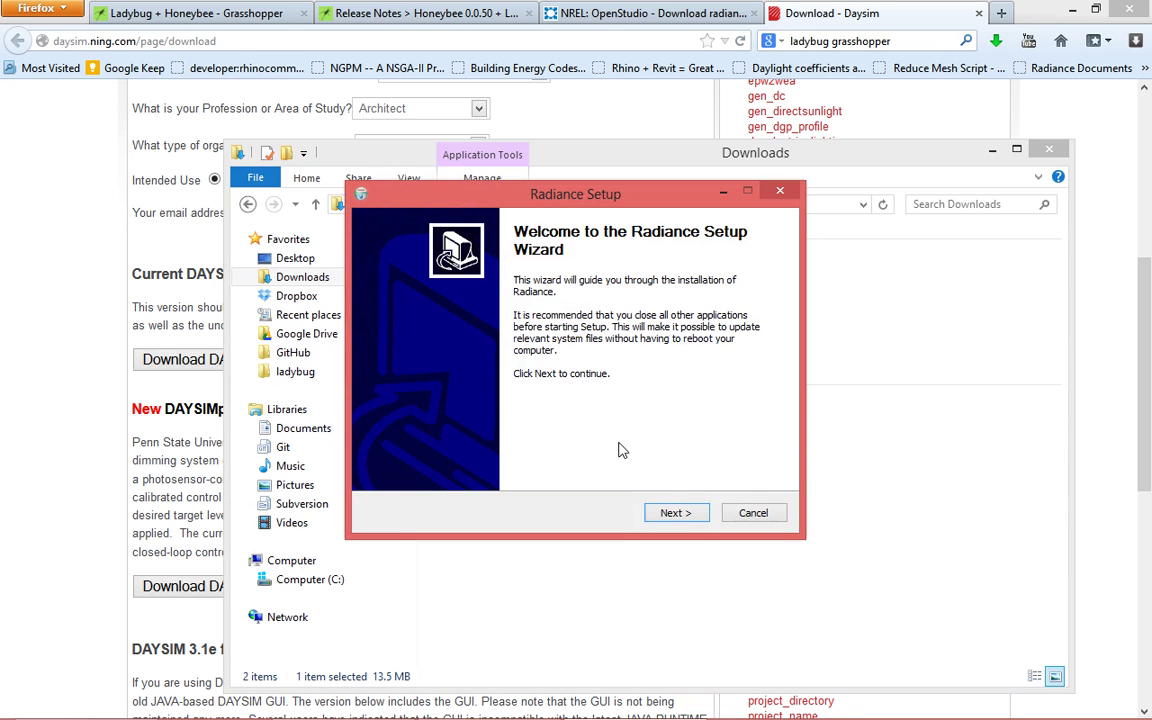
{"action": "left_click", "coordinate": [674, 512]}
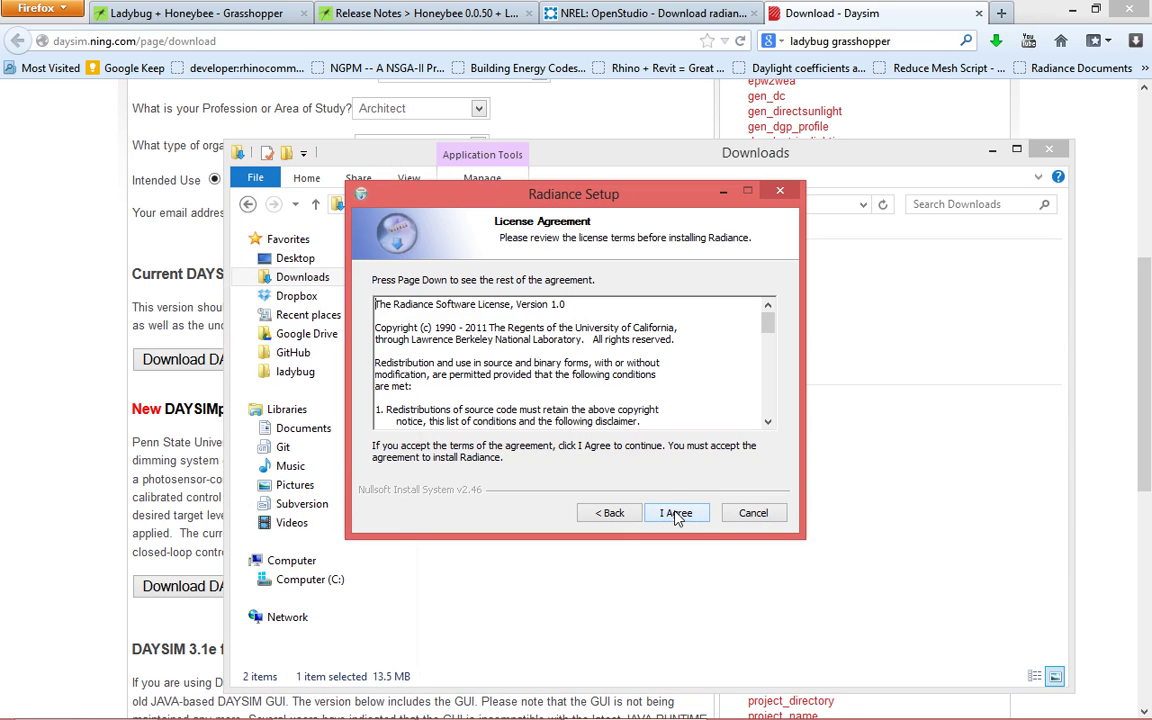
{"action": "scroll", "coordinate": [565, 415], "scroll_direction": "down", "scroll_amount": 7}
{"action": "scroll", "coordinate": [565, 415], "scroll_direction": "down", "scroll_amount": 2}
{"action": "left_click", "coordinate": [677, 513]}
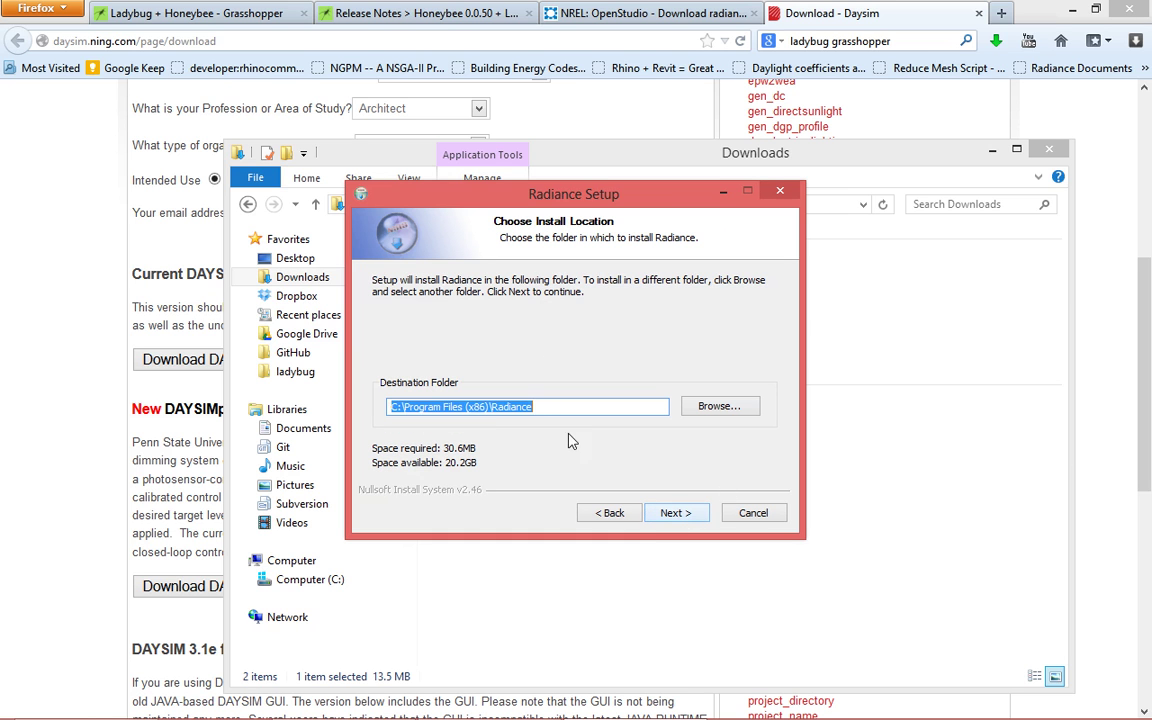
- Change the install destination to C:\Radiance and continue to the Start Menu folder step
{"action": "left_click", "coordinate": [569, 406]}
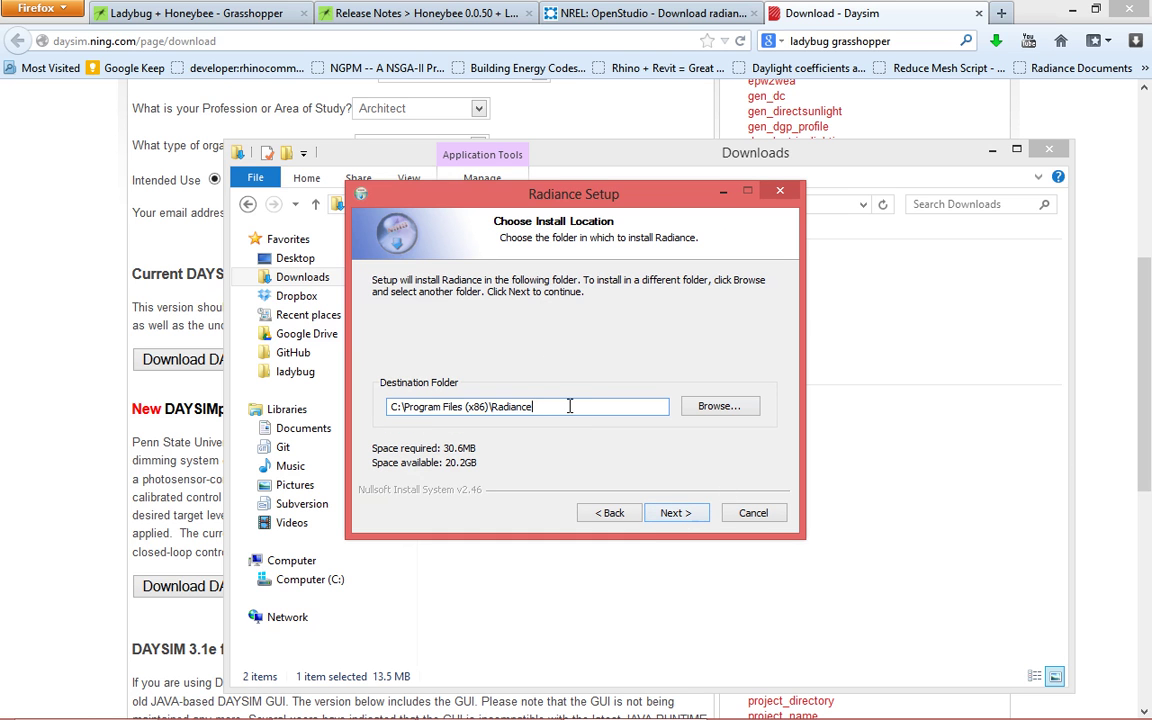
{"action": "left_click", "coordinate": [443, 408]}
{"action": "key", "text": "Delete"}
{"action": "key", "text": "Delete"}
{"action": "key", "text": "Delete"}
{"action": "key", "text": "Delete"}
{"action": "key", "text": "Delete"}
{"action": "key", "text": "Delete"}
{"action": "key", "text": "Delete"}
{"action": "key", "text": "Delete"}
{"action": "key", "text": "Delete"}
{"action": "key", "text": "Delete"}
{"action": "key", "text": "Delete"}
{"action": "key", "text": "Delete"}
{"action": "key", "text": "BackSpace"}
{"action": "key", "text": "BackSpace"}
{"action": "key", "text": "BackSpace"}
{"action": "key", "text": "BackSpace"}
{"action": "key", "text": "BackSpace"}
{"action": "key", "text": "BackSpace"}
{"action": "key", "text": "BackSpace"}
{"action": "key", "text": "BackSpace"}
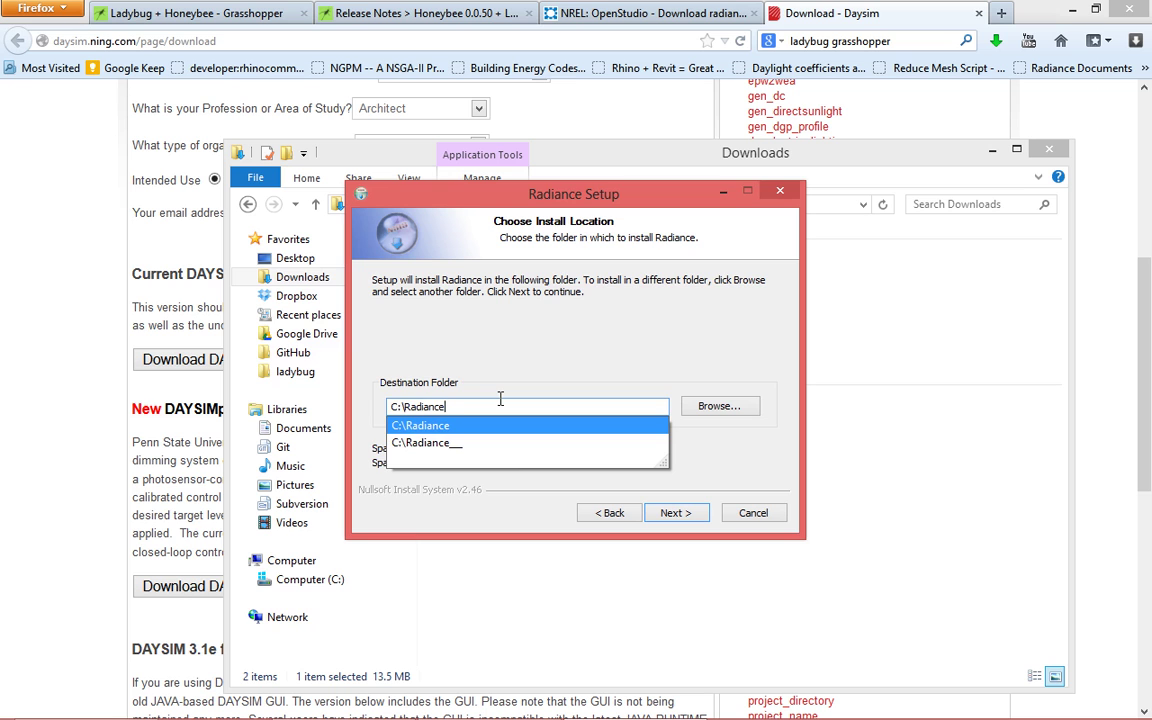
{"action": "key", "text": "Return"}
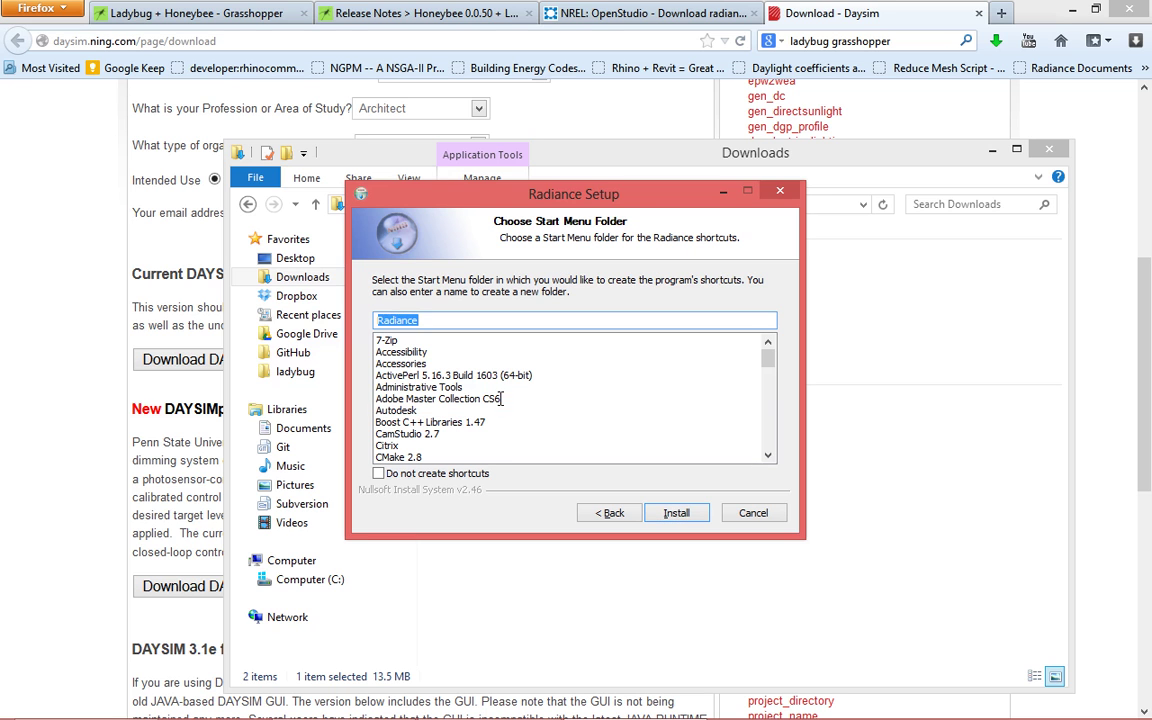
- Install Radiance, checking CPU and memory in Task Manager's Performance view while it runs
{"action": "left_click", "coordinate": [677, 513]}
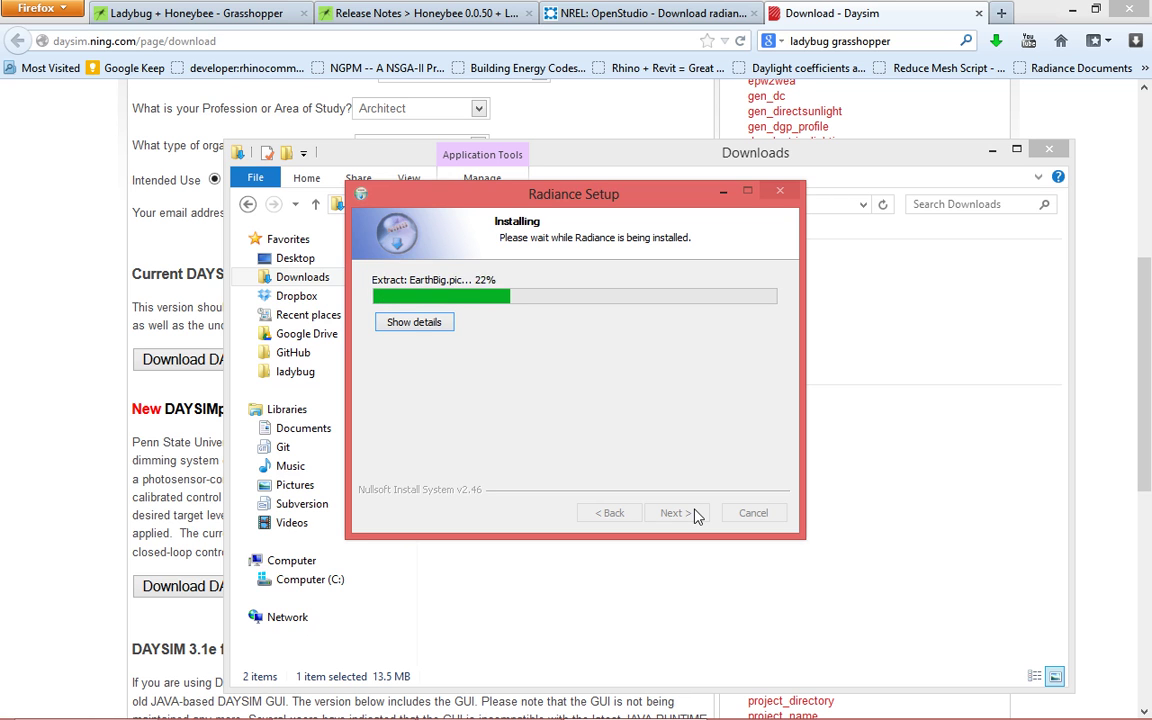
{"action": "left_click_drag", "start_coordinate": [662, 196], "coordinate": [655, 381]}
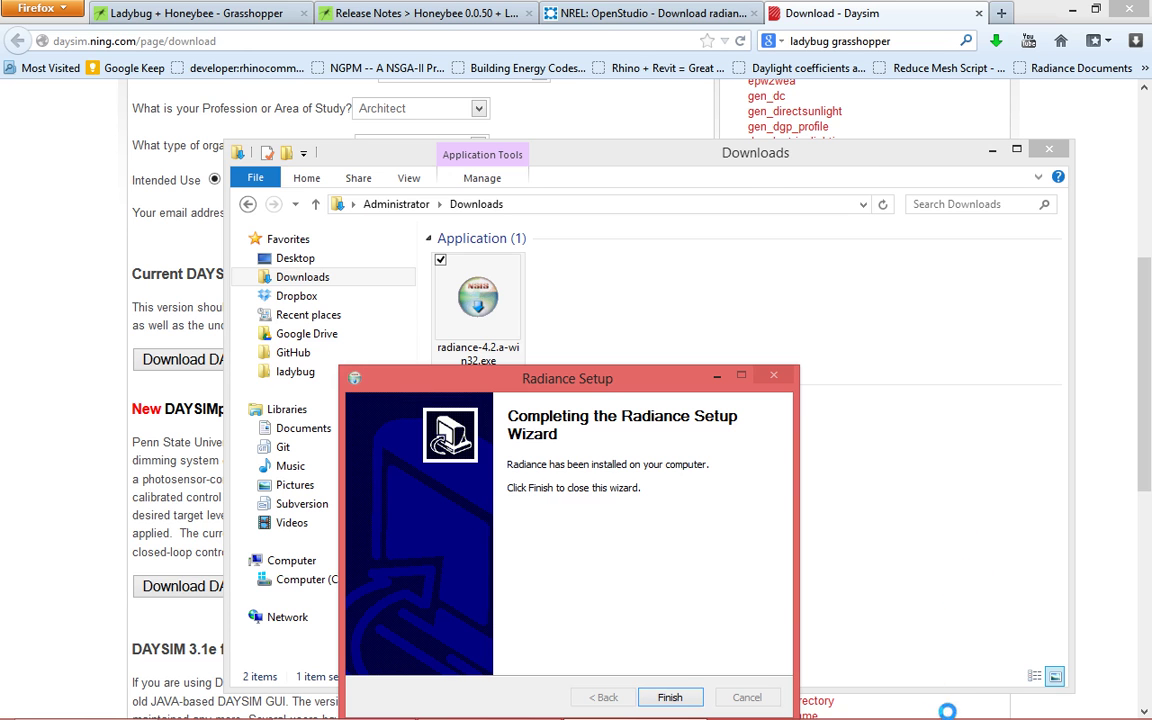
{"action": "key", "text": "ctrl+shift+Escape"}
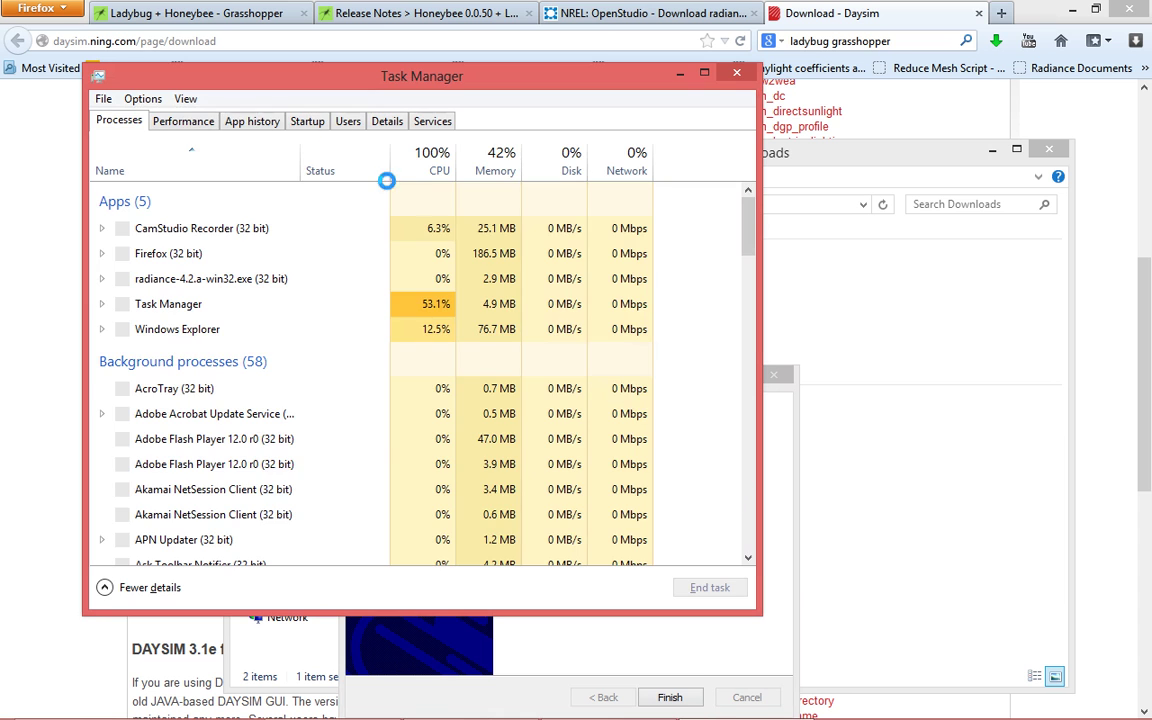
{"action": "left_click", "coordinate": [200, 121]}
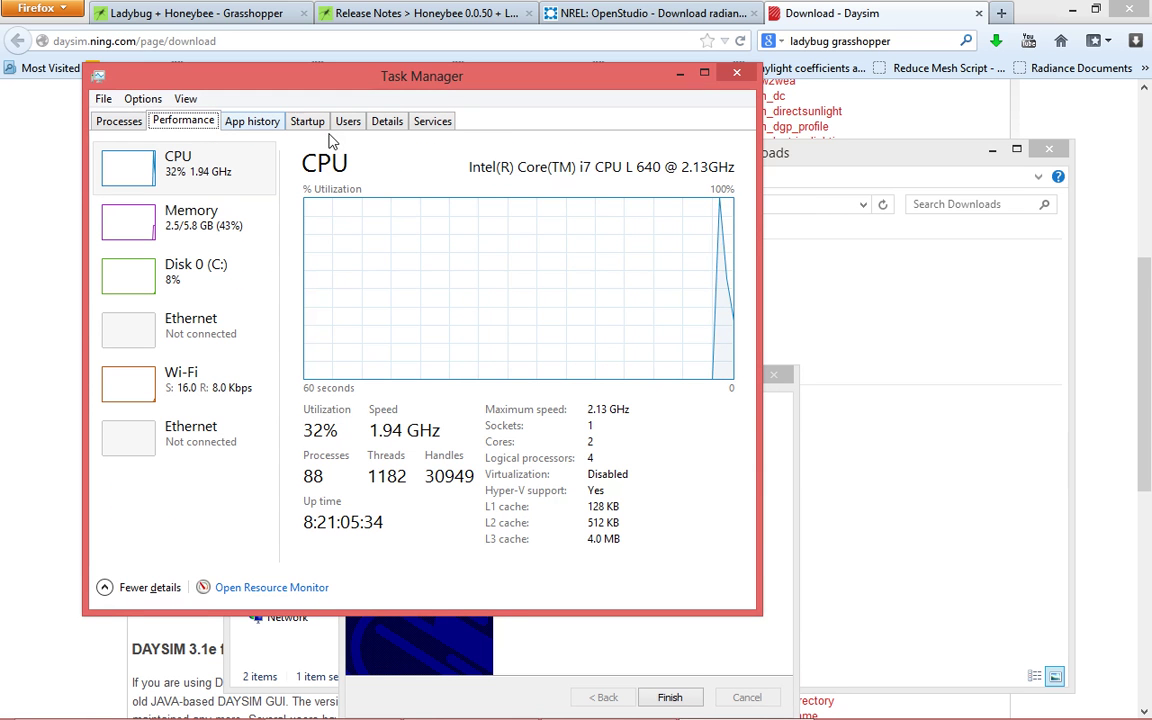
- Bring the finished Radiance setup wizard forward and close it with Finish
{"action": "left_click", "coordinate": [882, 311]}
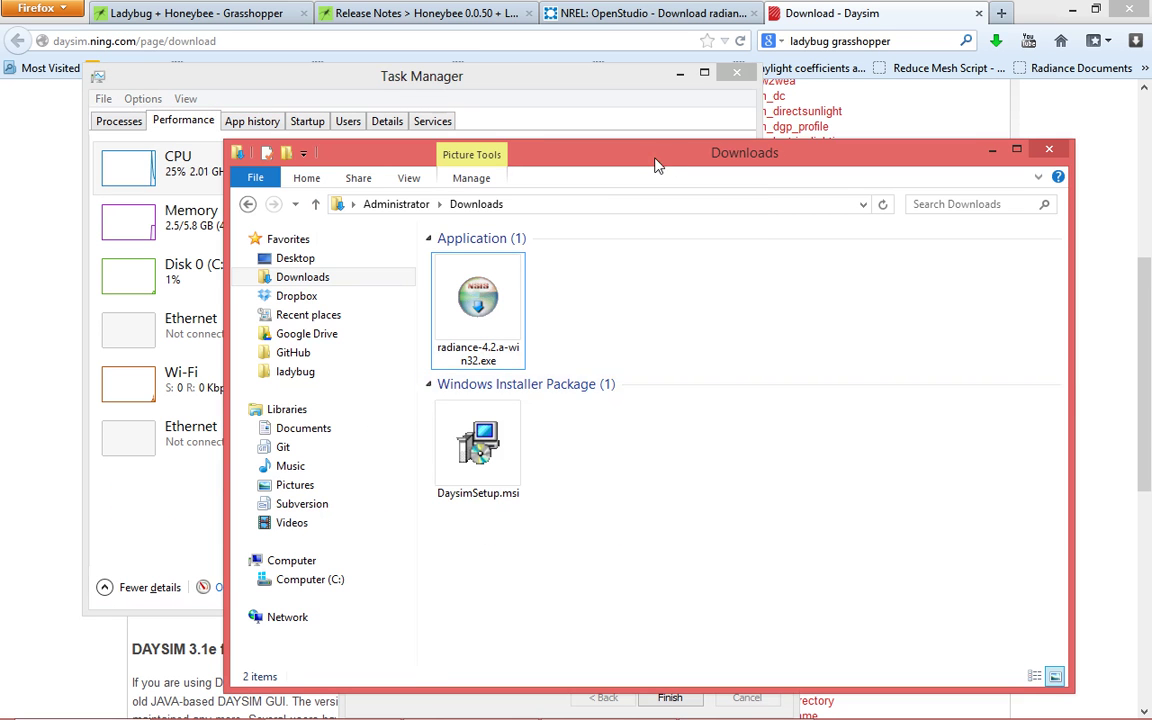
{"action": "left_click_drag", "start_coordinate": [655, 165], "coordinate": [651, 46]}
{"action": "left_click", "coordinate": [630, 651]}
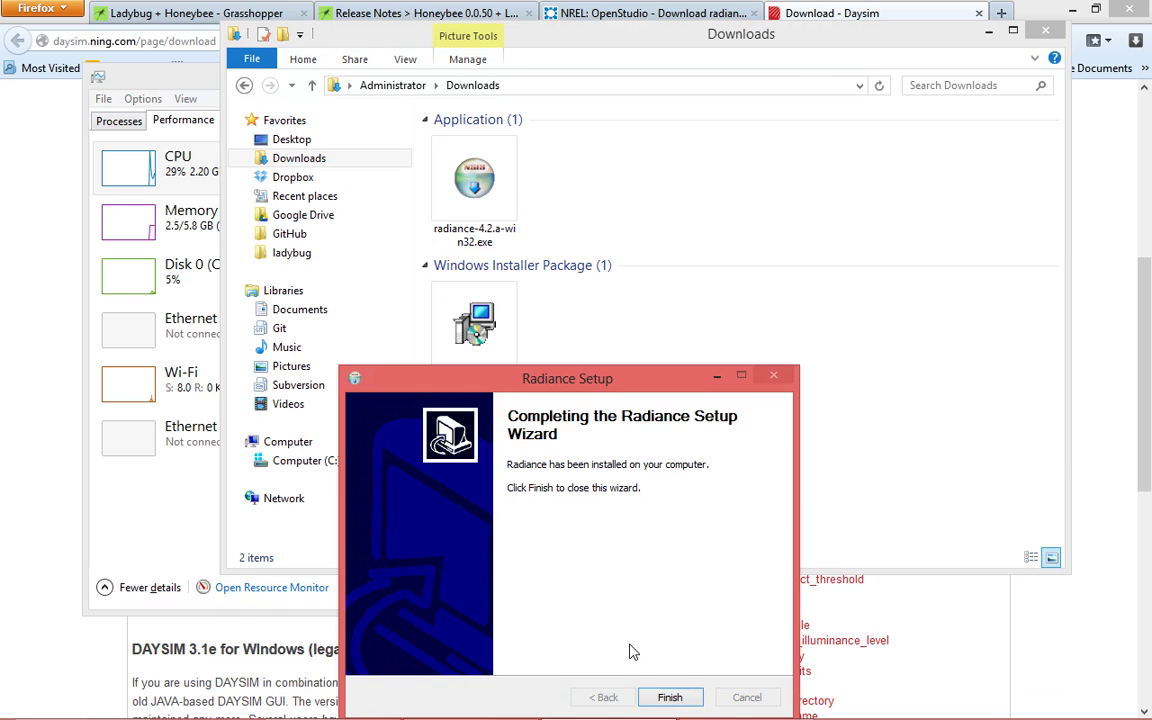
{"action": "left_click", "coordinate": [670, 697]}
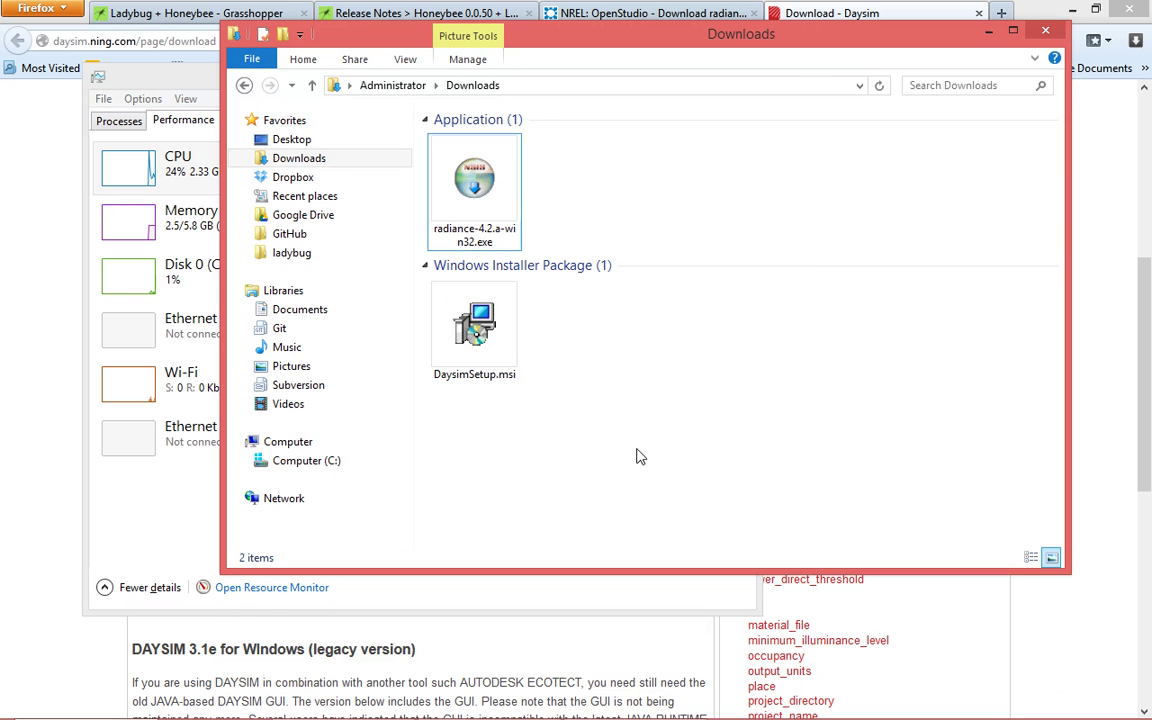
- Run DaysimSetup.msi, accept the licence terms, install DAYSIM and finish the wizard
{"action": "double_click", "coordinate": [476, 328]}
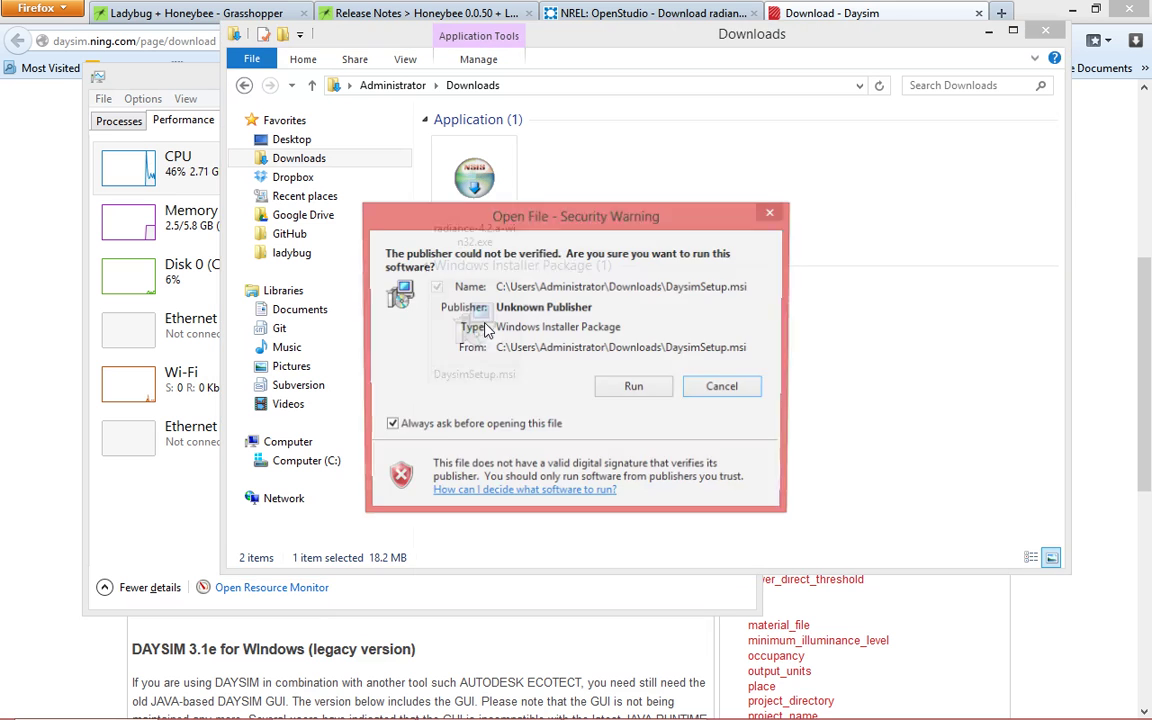
{"action": "left_click", "coordinate": [634, 389]}
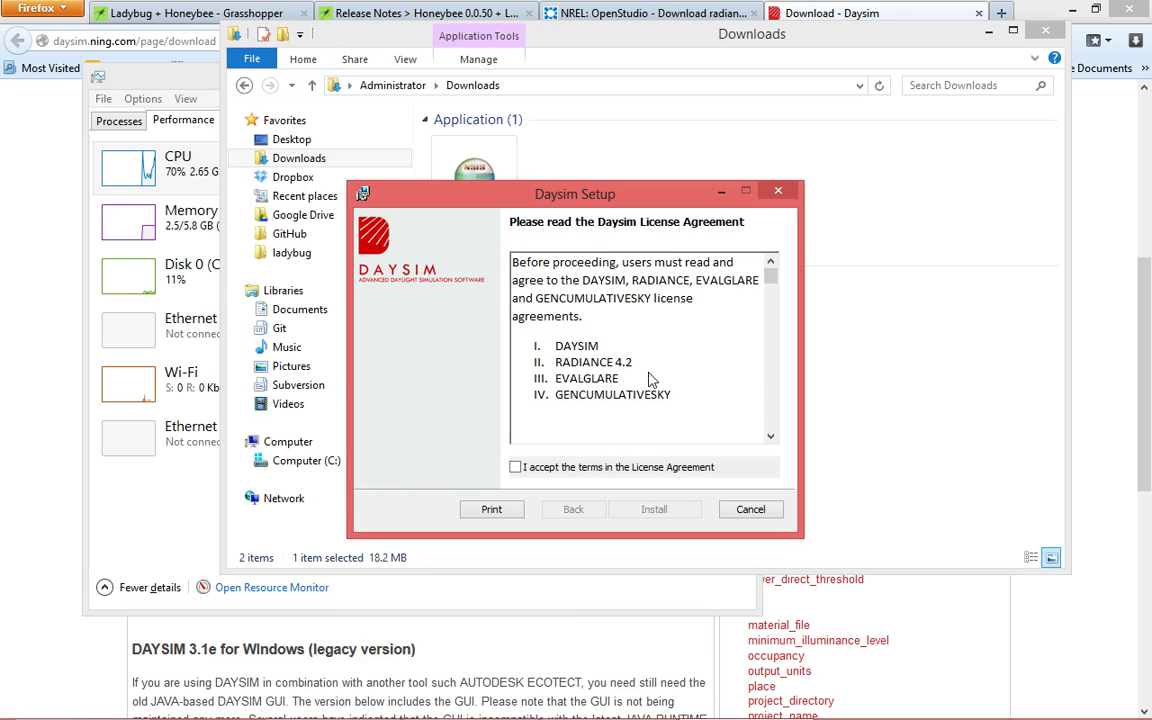
{"action": "left_click", "coordinate": [515, 467]}
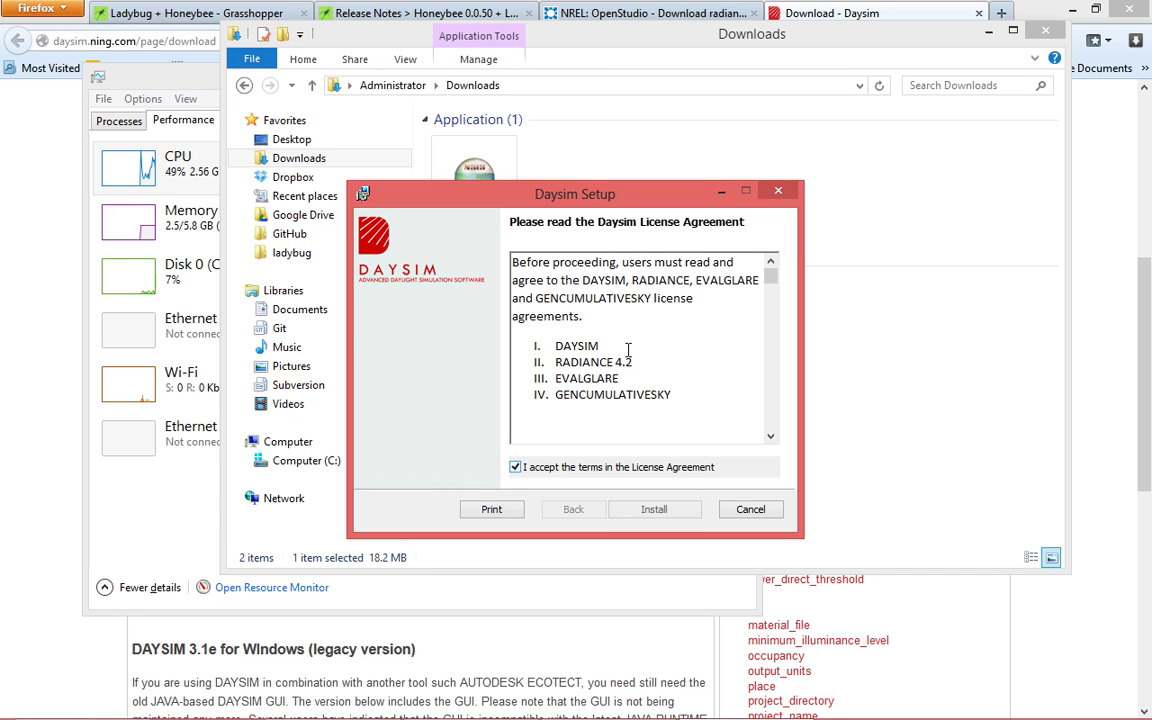
{"action": "scroll", "coordinate": [630, 345], "scroll_direction": "down", "scroll_amount": 3}
{"action": "scroll", "coordinate": [630, 345], "scroll_direction": "down", "scroll_amount": 15}
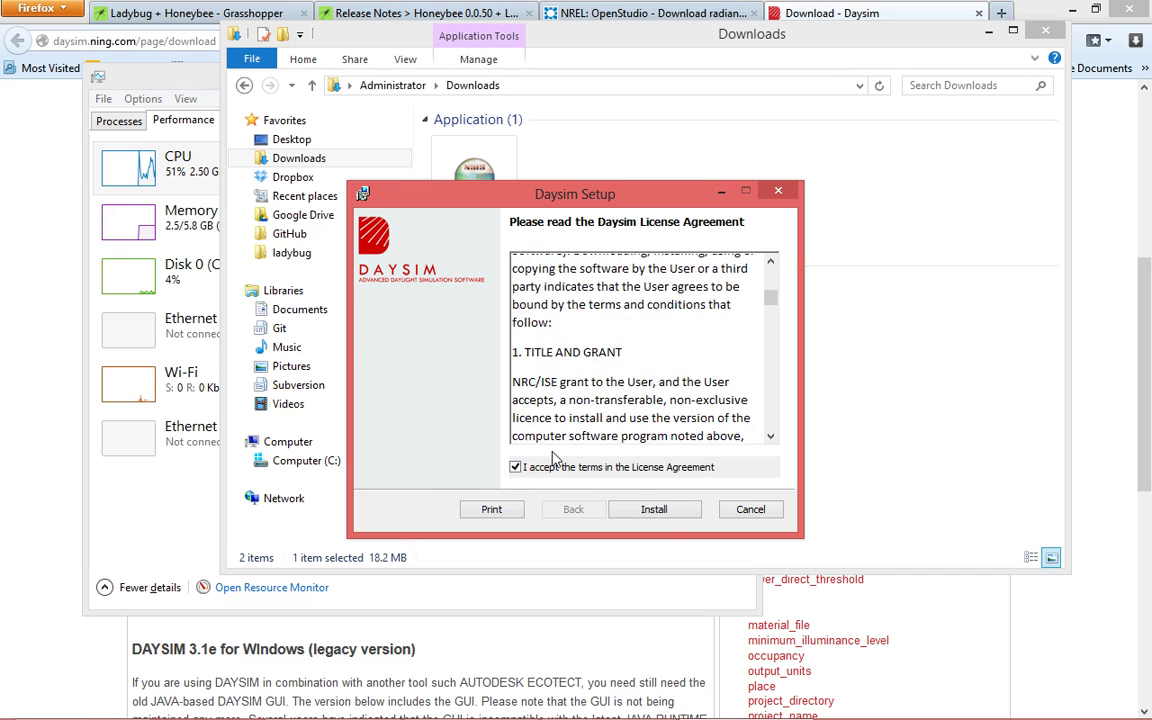
{"action": "scroll", "coordinate": [697, 372], "scroll_direction": "down", "scroll_amount": 1}
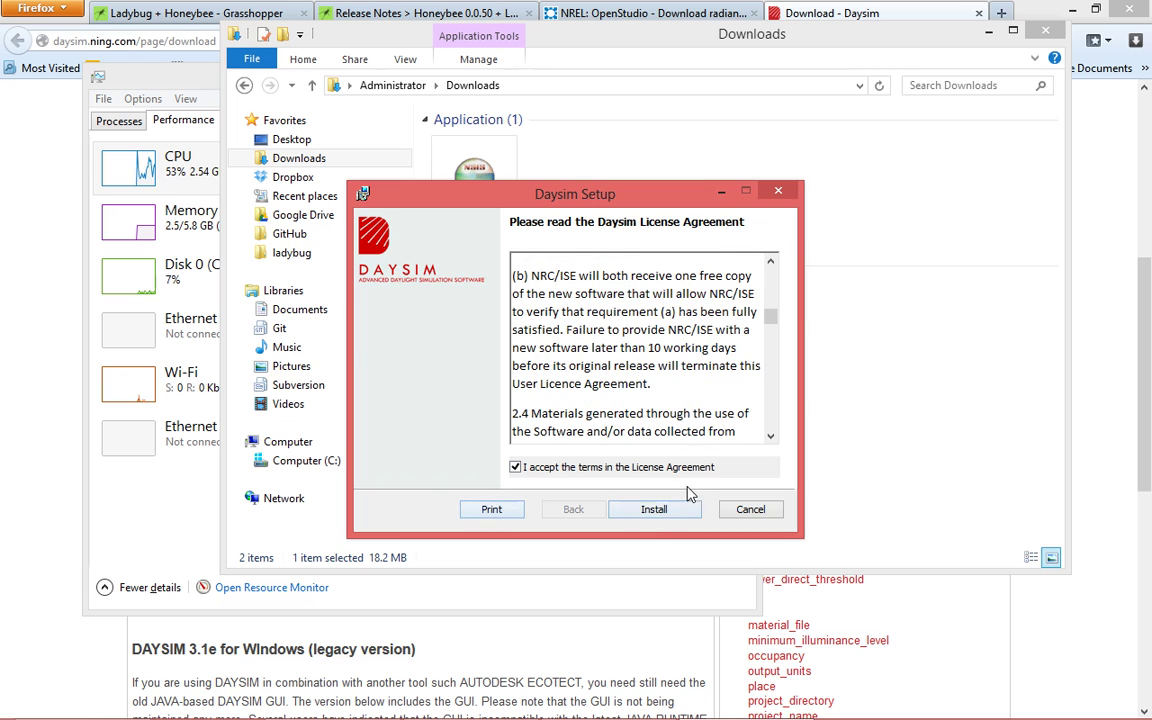
{"action": "left_click", "coordinate": [658, 512]}
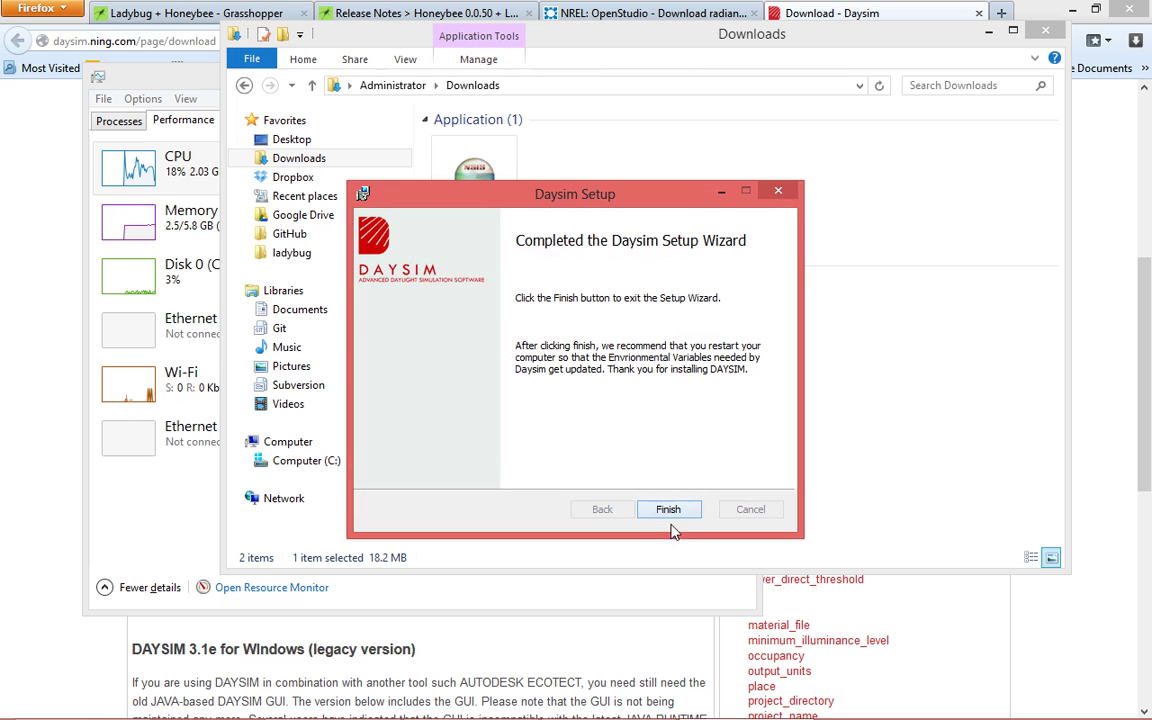
{"action": "left_click", "coordinate": [668, 511]}
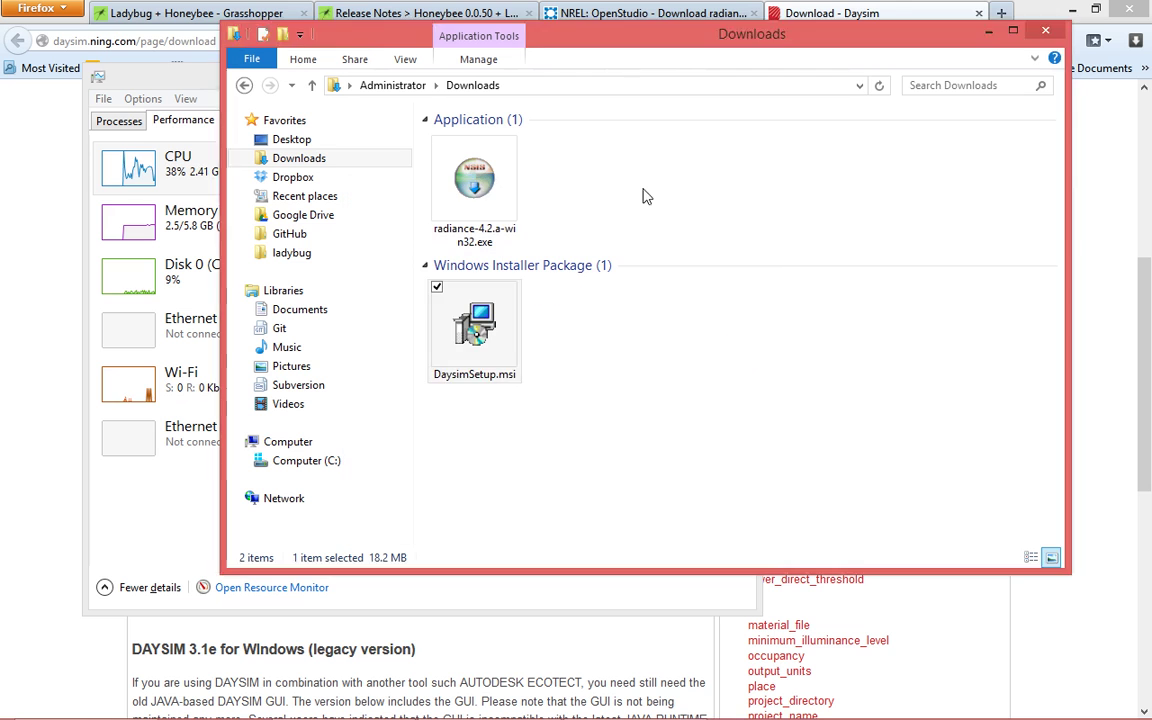
- Check the DAYSIM install folder, then browse C:\Radiance and its bin folder
{"action": "left_click", "coordinate": [613, 110]}
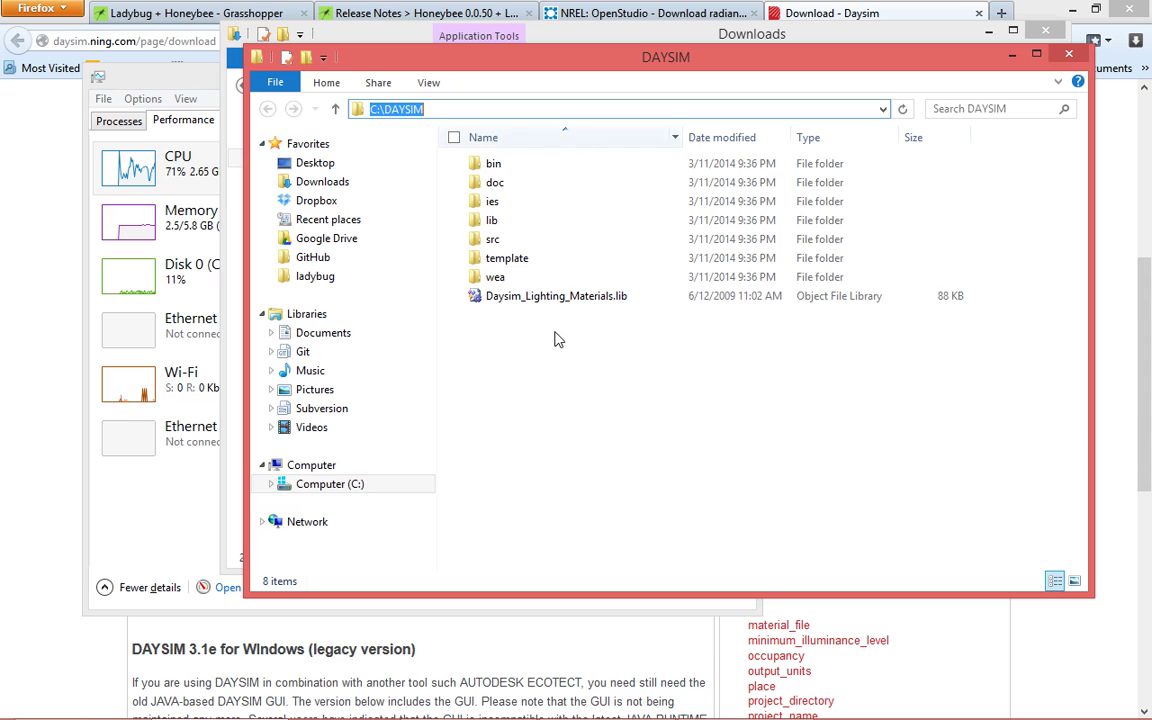
{"action": "left_click", "coordinate": [540, 167]}
{"action": "left_click", "coordinate": [607, 108]}
{"action": "type", "text": "c:\rad"}
{"action": "key", "text": "Return"}
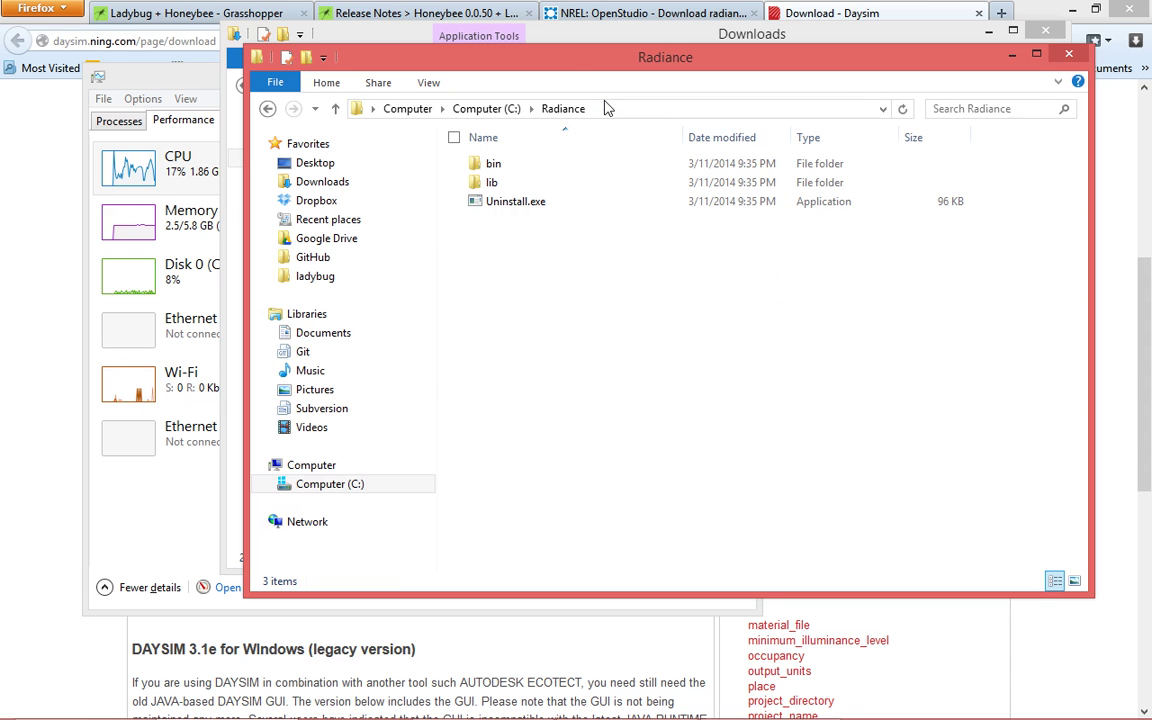
{"action": "left_click", "coordinate": [480, 163]}
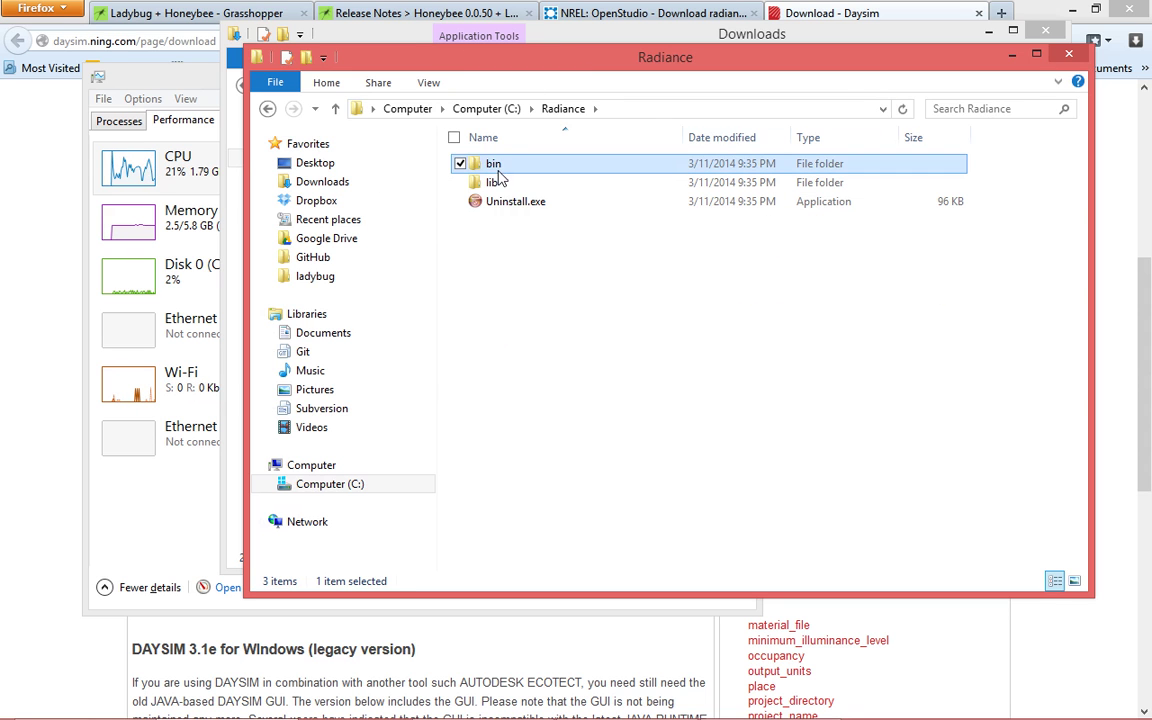
{"action": "double_click", "coordinate": [504, 166]}
{"action": "scroll", "coordinate": [590, 183], "scroll_direction": "down", "scroll_amount": 5}
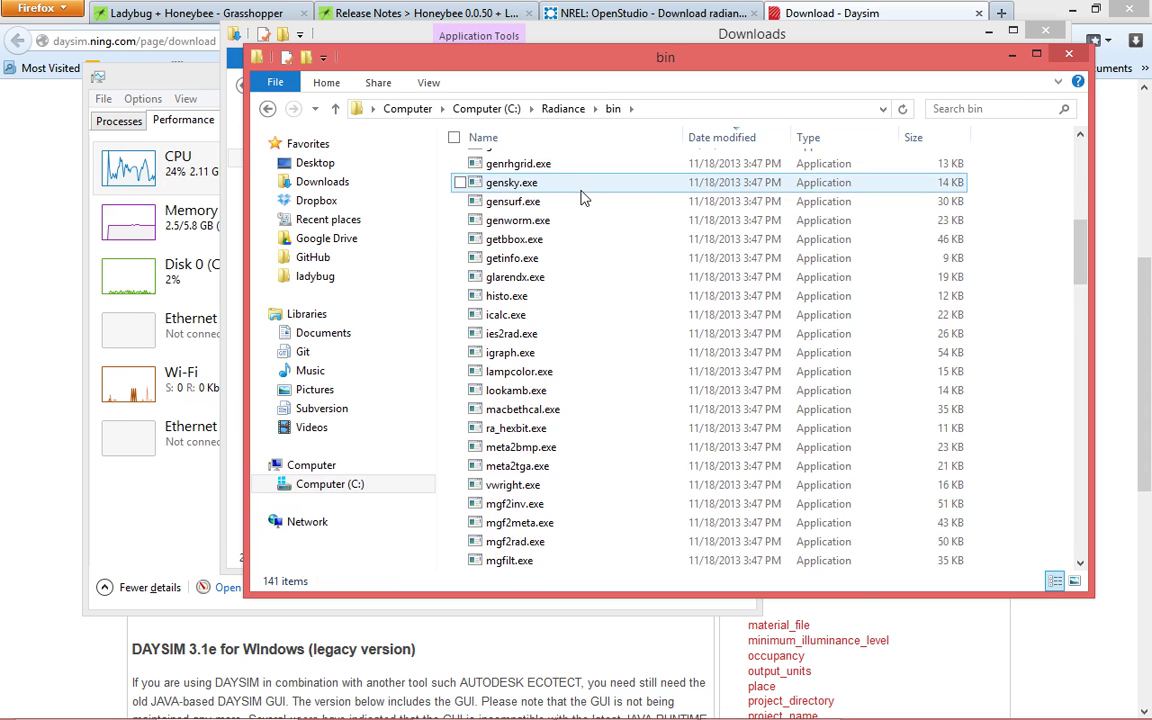
{"action": "left_click", "coordinate": [563, 109]}
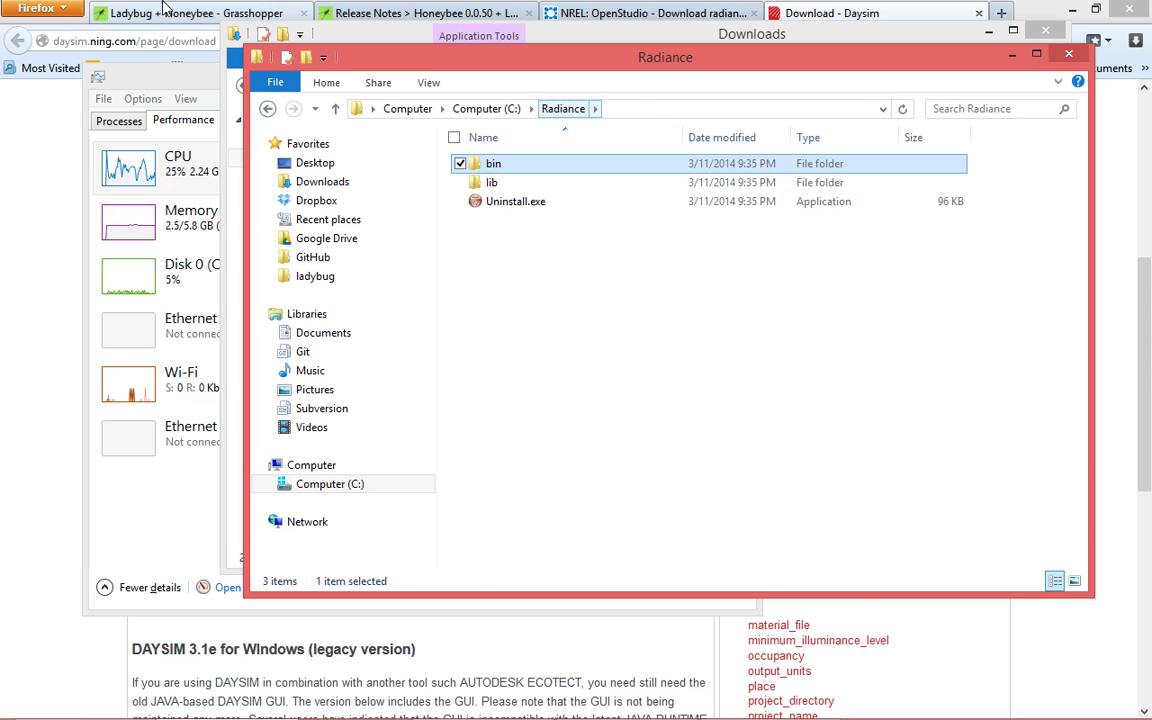
- Download falsecolor2.exe (1.7 MB) from the Honeybee release notes and confirm it in the downloads list
{"action": "left_click", "coordinate": [370, 10]}
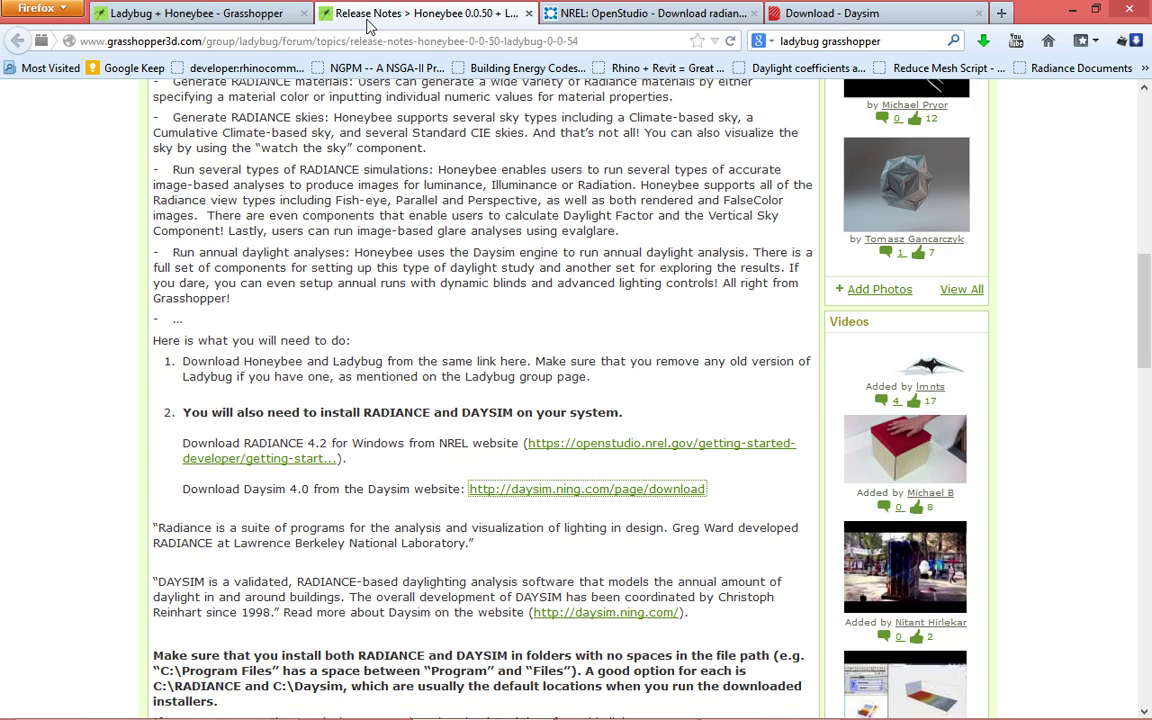
{"action": "scroll", "coordinate": [548, 327], "scroll_direction": "down", "scroll_amount": 4}
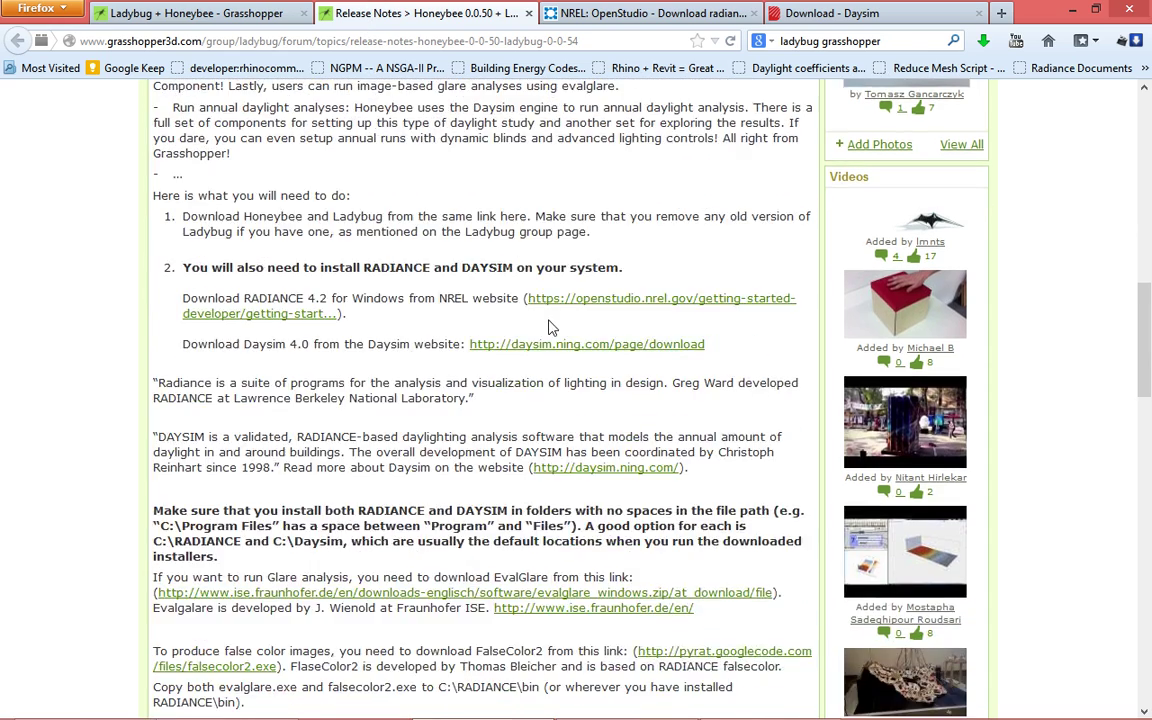
{"action": "scroll", "coordinate": [548, 327], "scroll_direction": "down", "scroll_amount": 4}
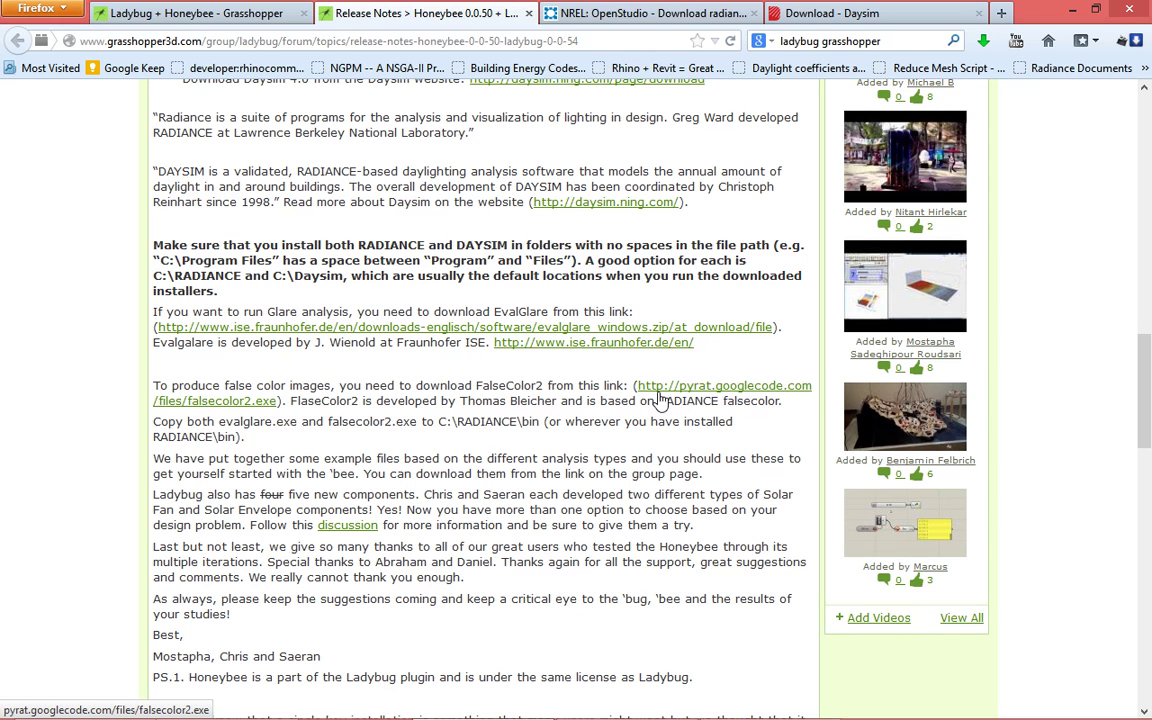
{"action": "left_click", "coordinate": [727, 393]}
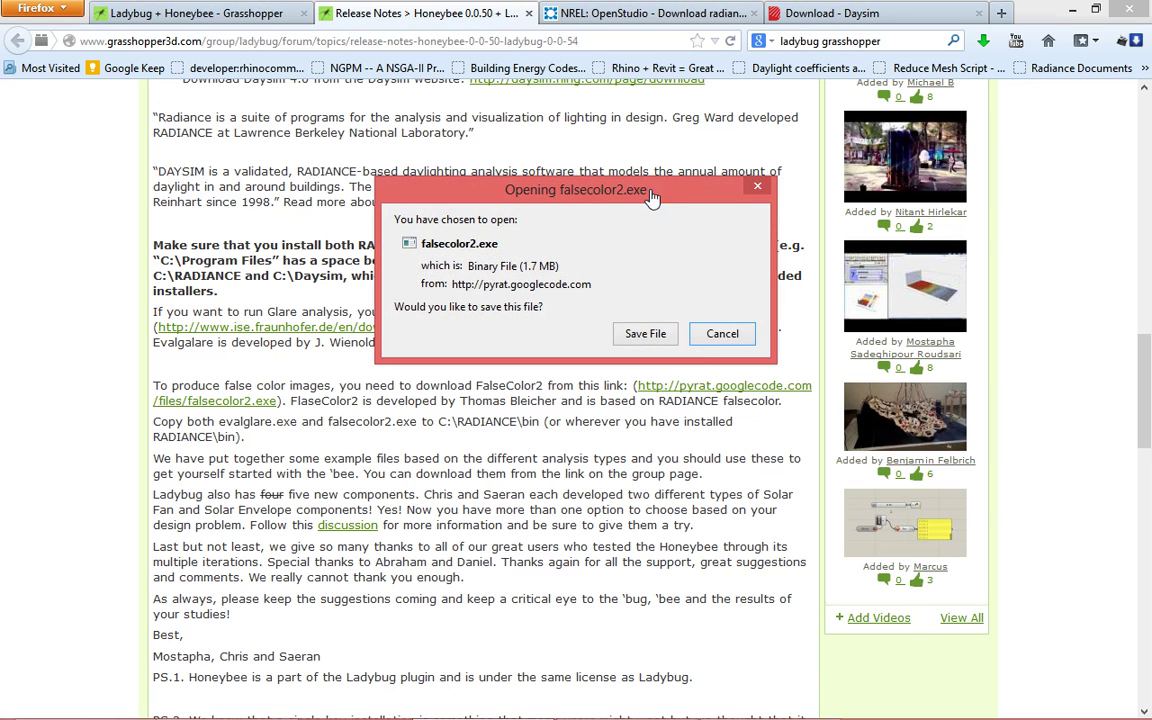
{"action": "left_click", "coordinate": [650, 334]}
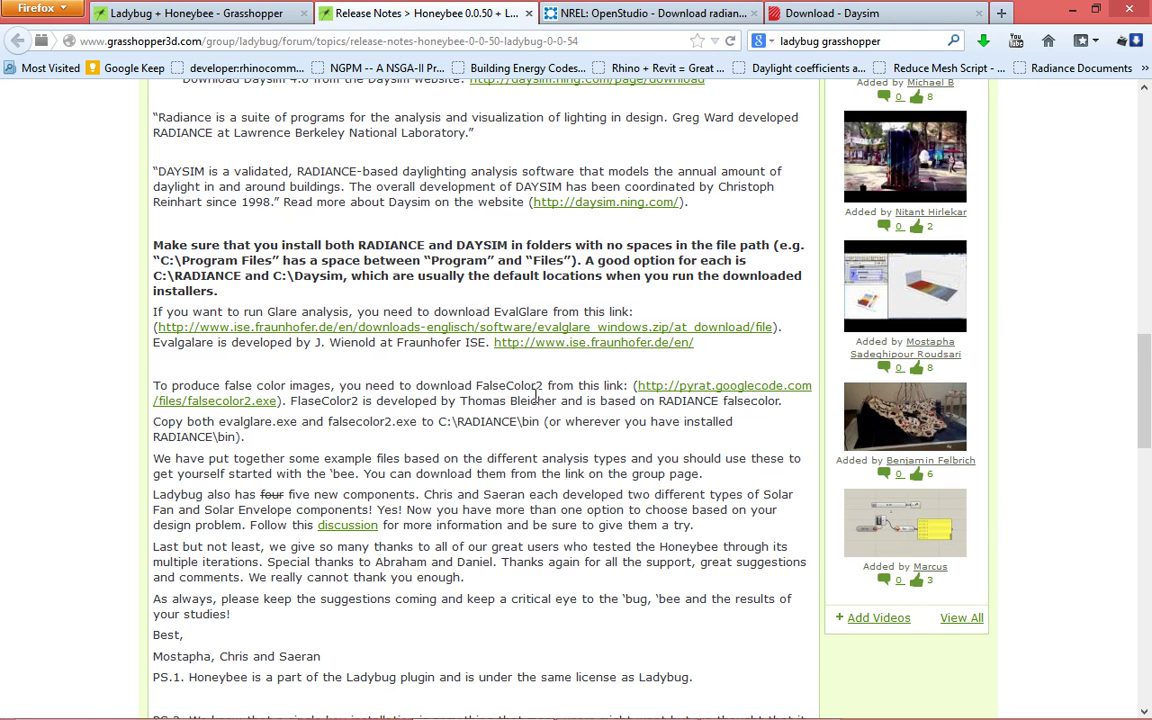
{"action": "left_click_drag", "start_coordinate": [557, 398], "coordinate": [458, 401]}
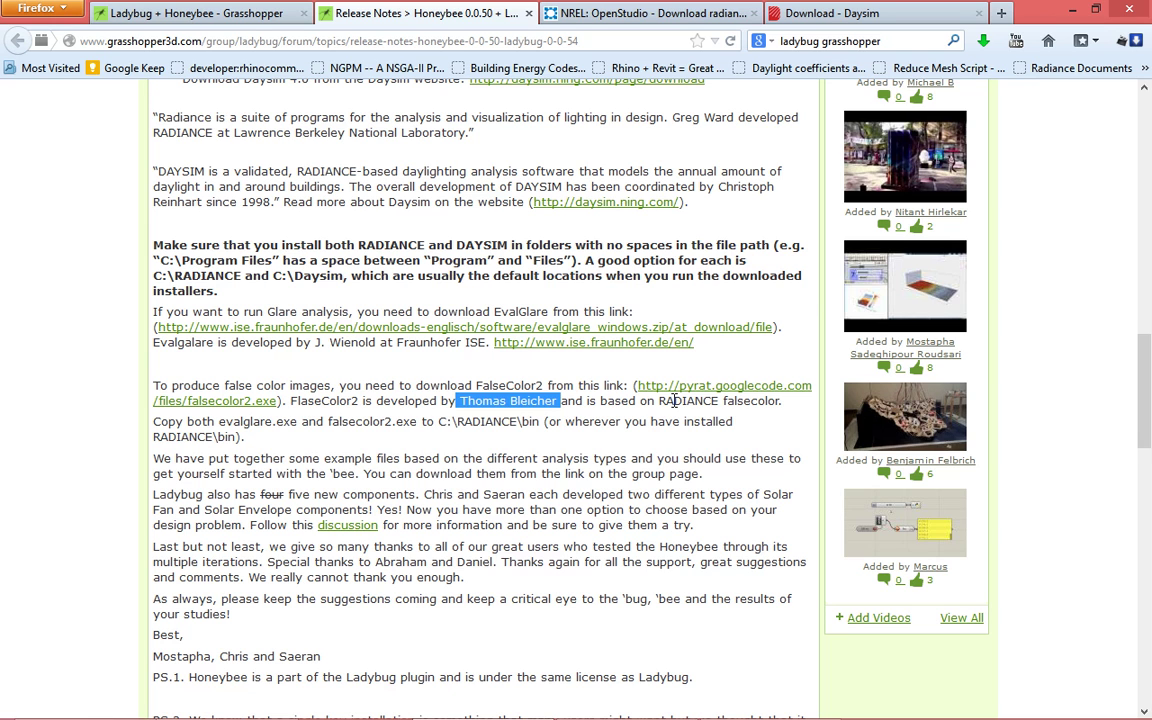
{"action": "left_click", "coordinate": [983, 41]}
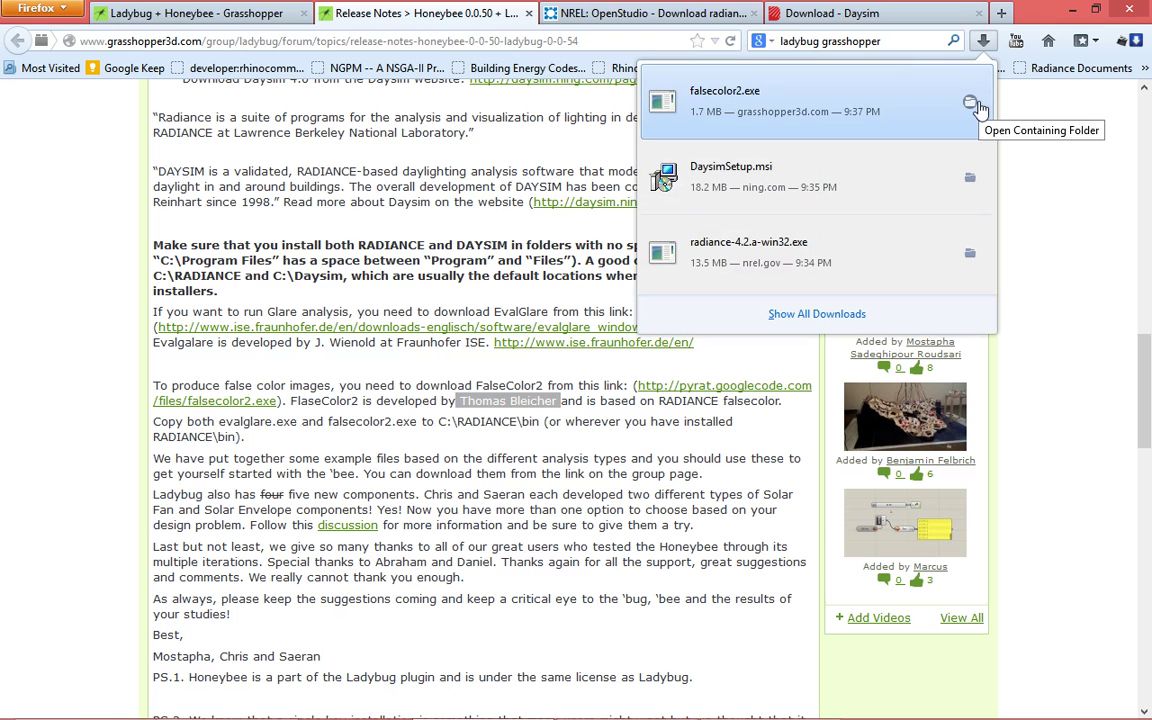
- Move falsecolor2.exe from Downloads into C:\Radiance\bin, replacing the older copy
{"action": "left_click", "coordinate": [979, 104]}
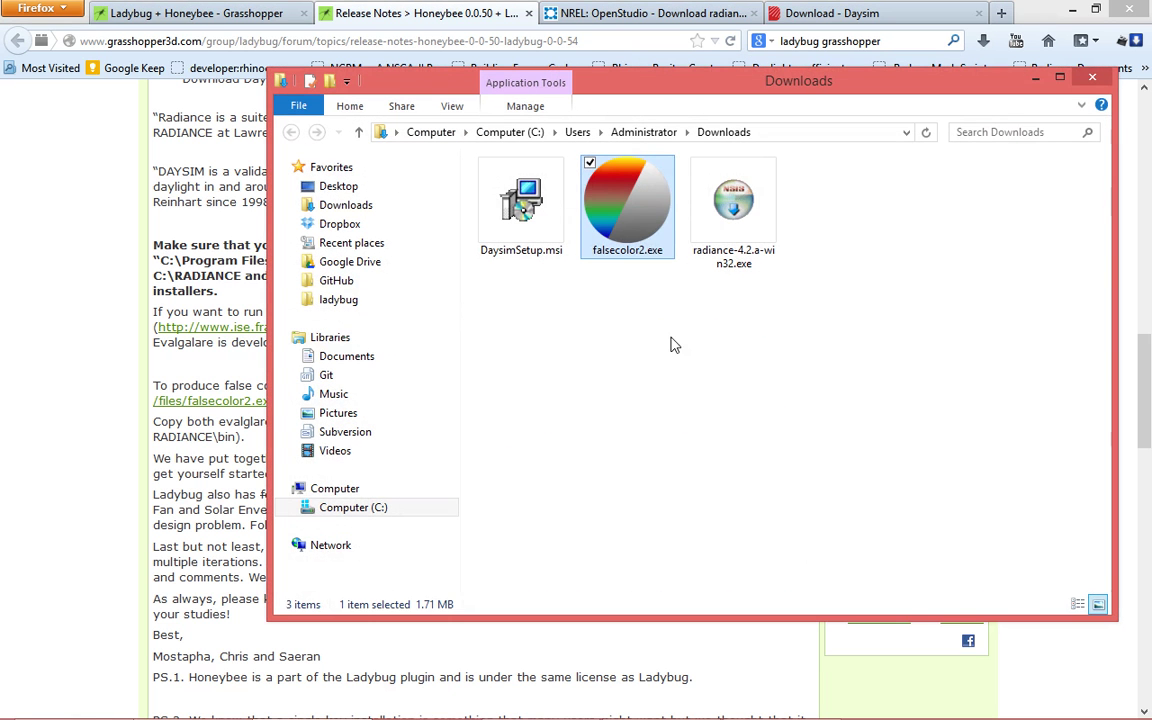
{"action": "left_click", "coordinate": [671, 342]}
{"action": "left_click", "coordinate": [646, 233]}
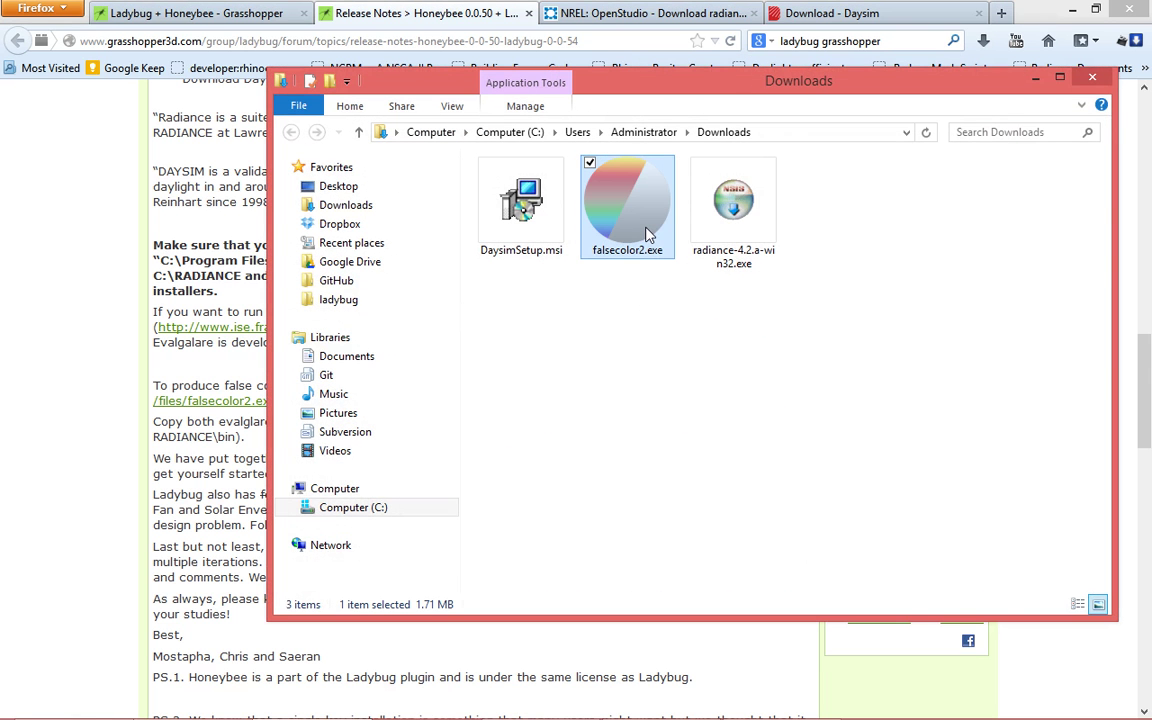
{"action": "left_click", "coordinate": [790, 136]}
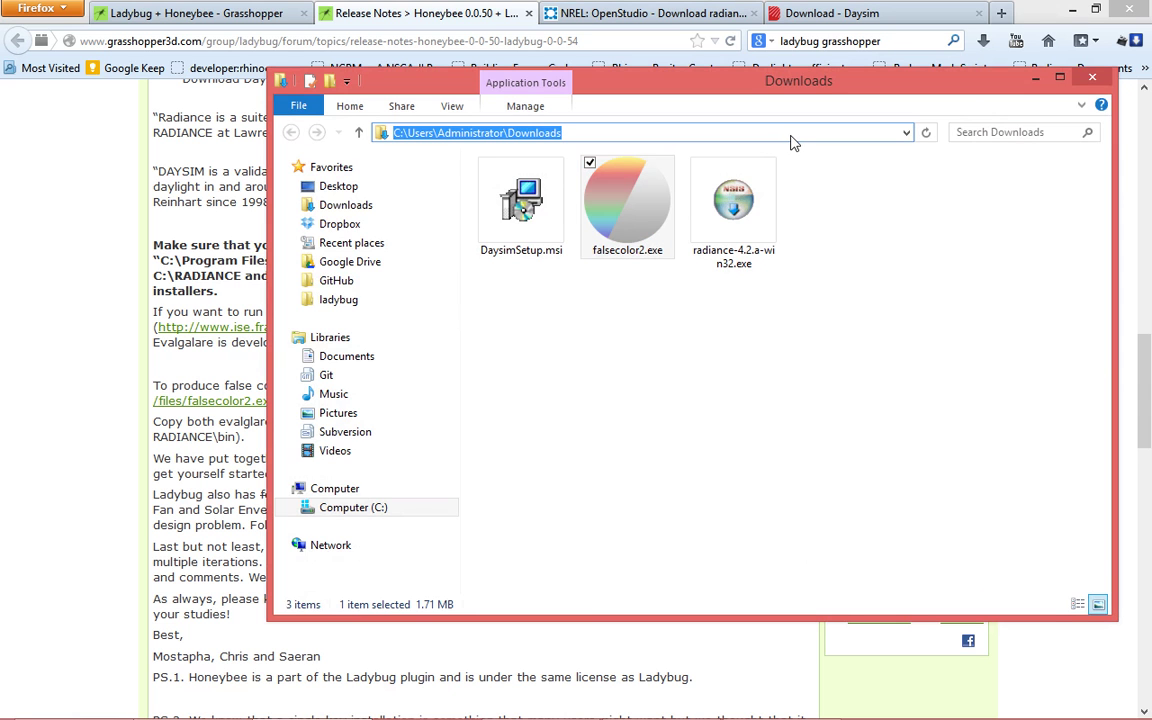
{"action": "type", "text": "c:\\rad"}
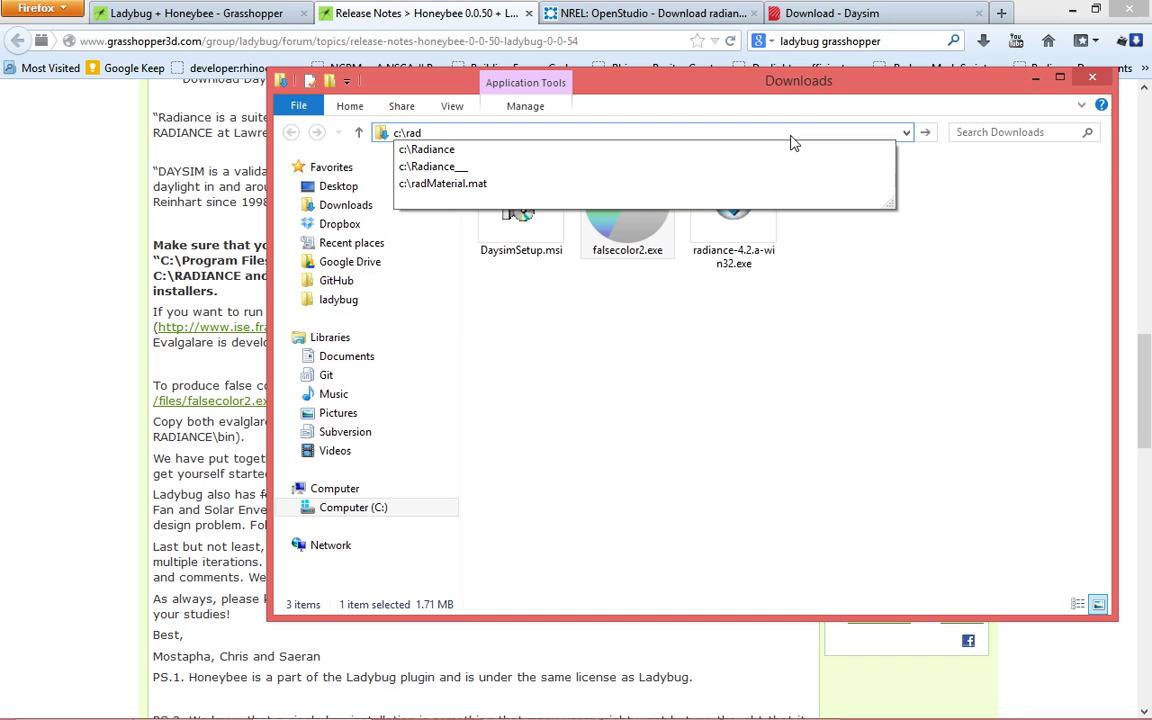
{"action": "key", "text": "Down"}
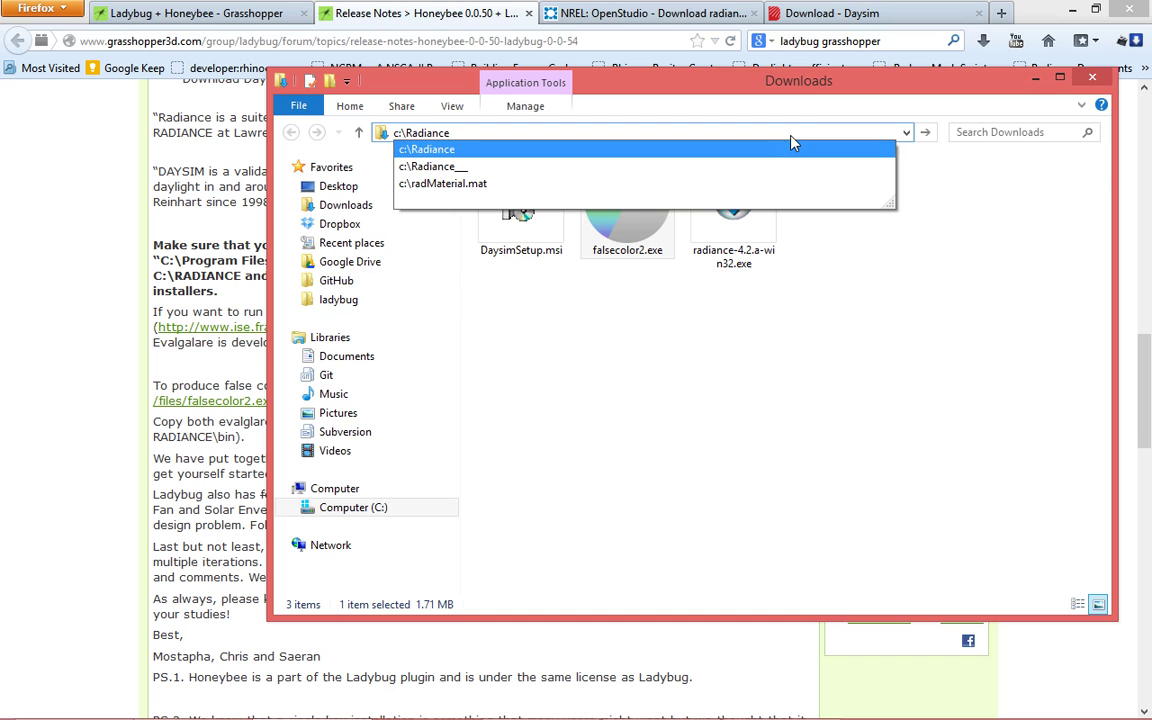
{"action": "type", "text": "\\bi"}
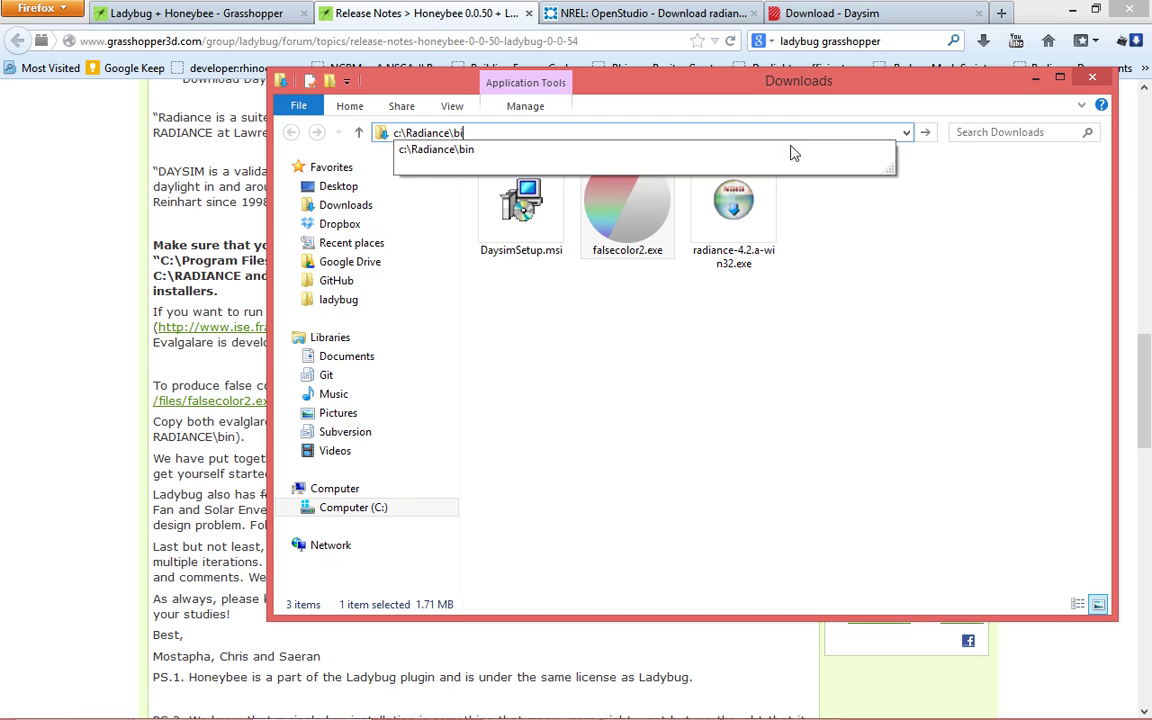
{"action": "type", "text": "n"}
{"action": "key", "text": "Return"}
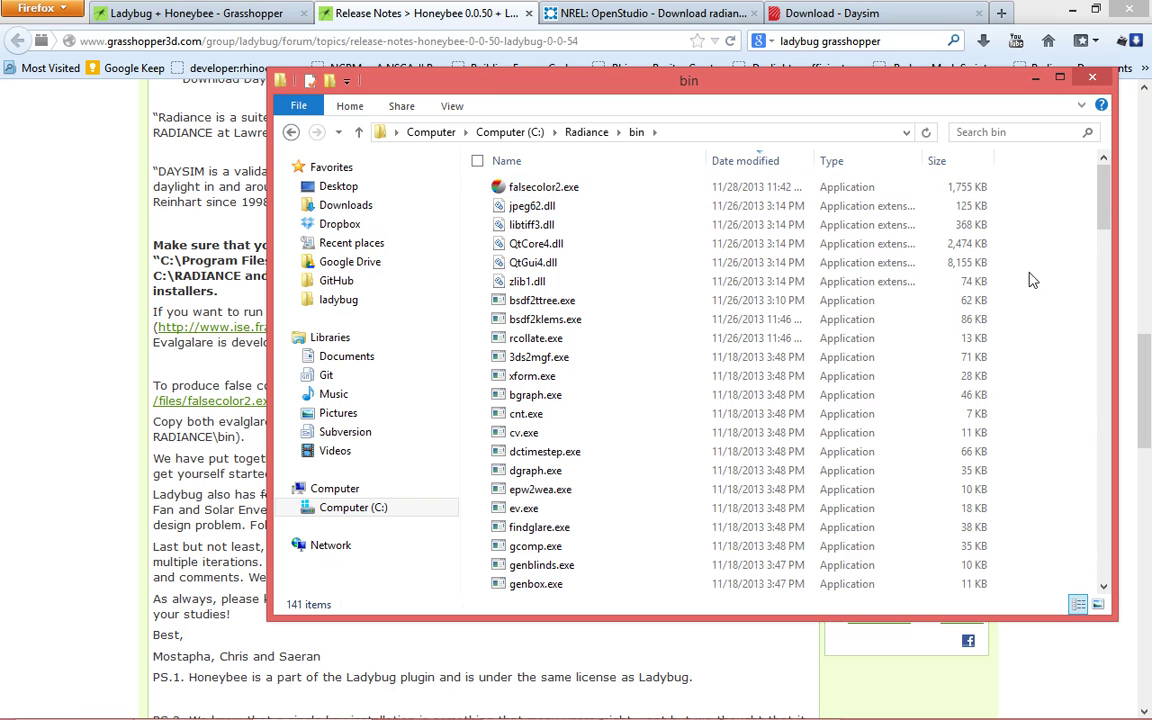
{"action": "key", "text": "ctrl+v"}
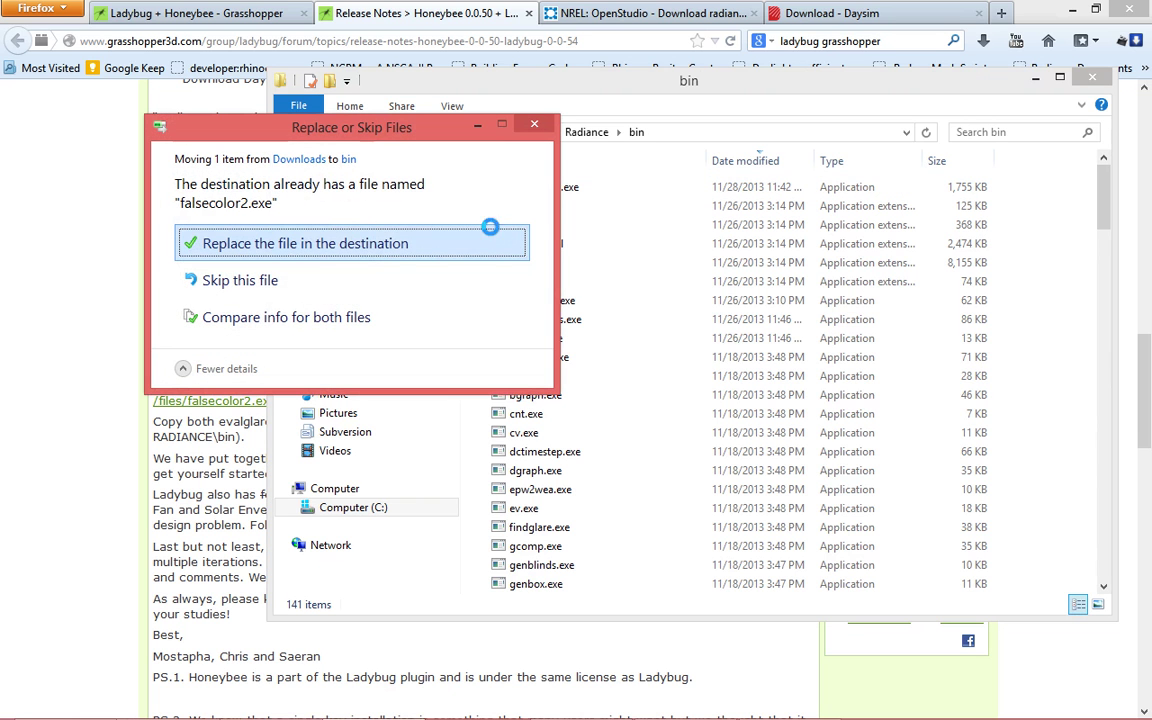
{"action": "left_click", "coordinate": [300, 245]}
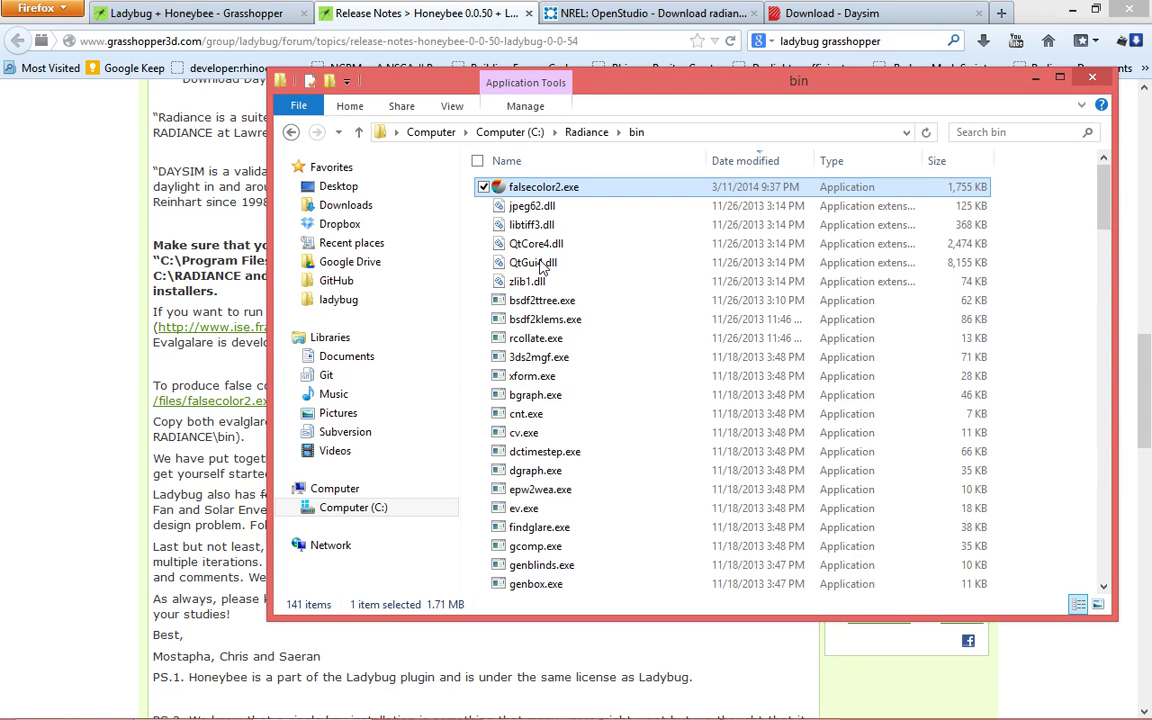
{"action": "left_click", "coordinate": [70, 244]}
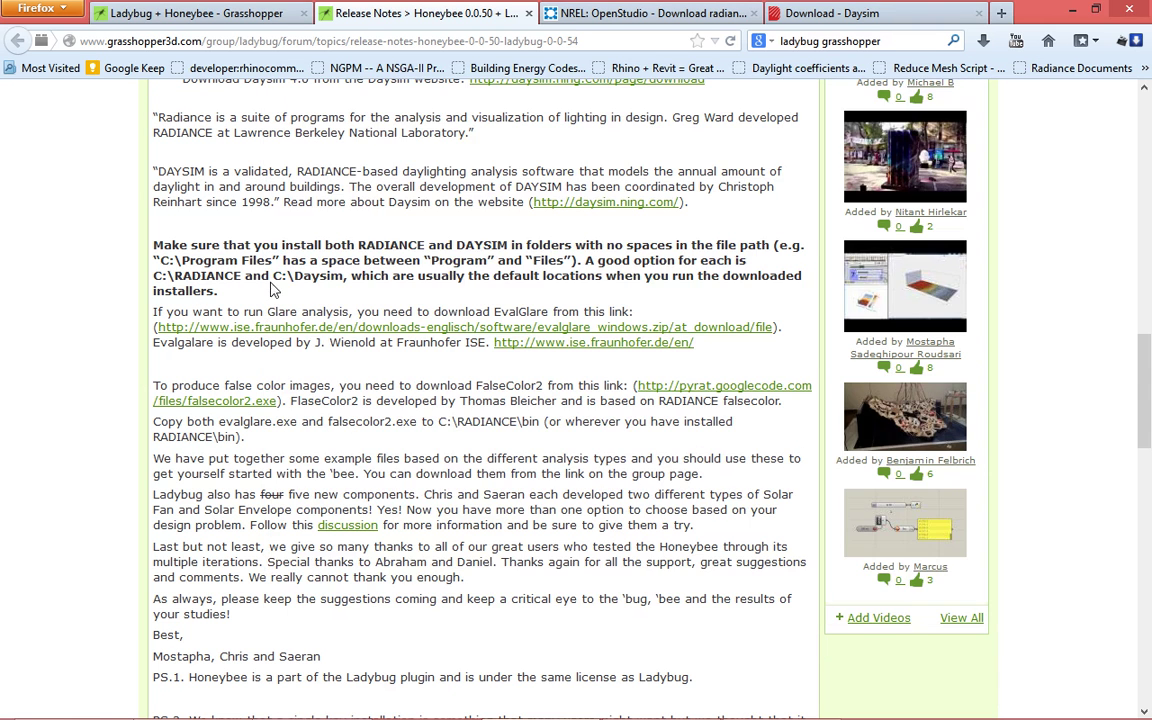
- Save evalglare_v1.11_windows.zip from the EvalGlare link and show it in the Downloads folder
{"action": "left_click", "coordinate": [438, 331]}
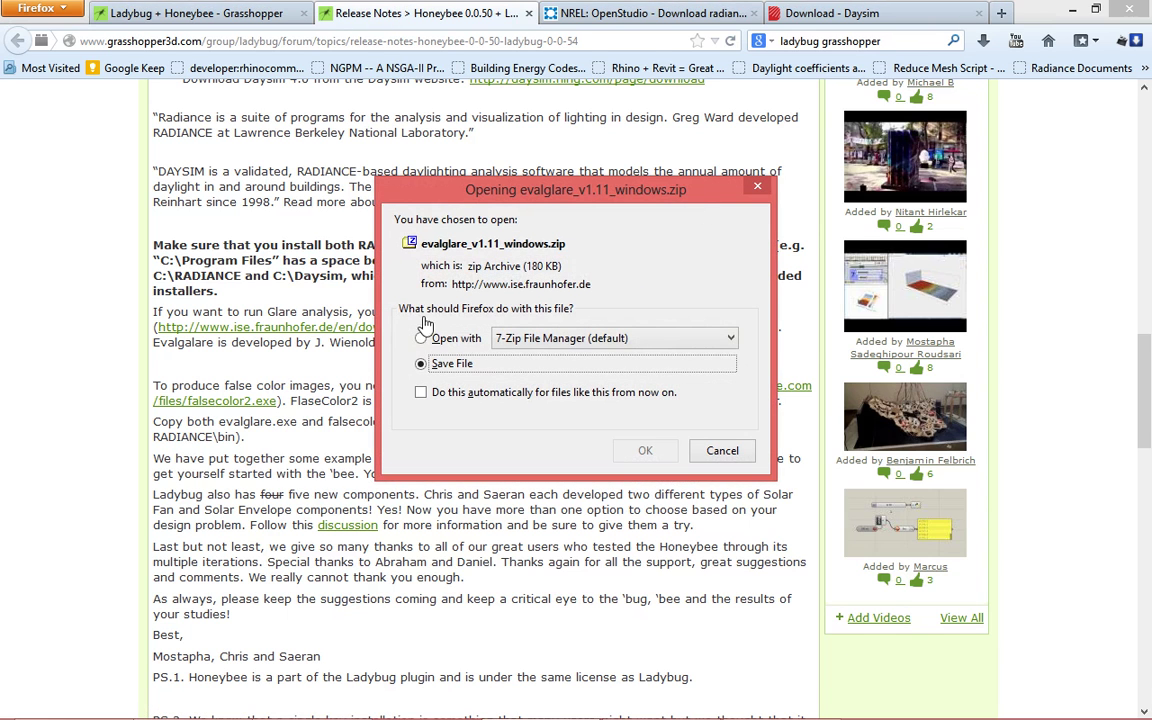
{"action": "left_click", "coordinate": [645, 450]}
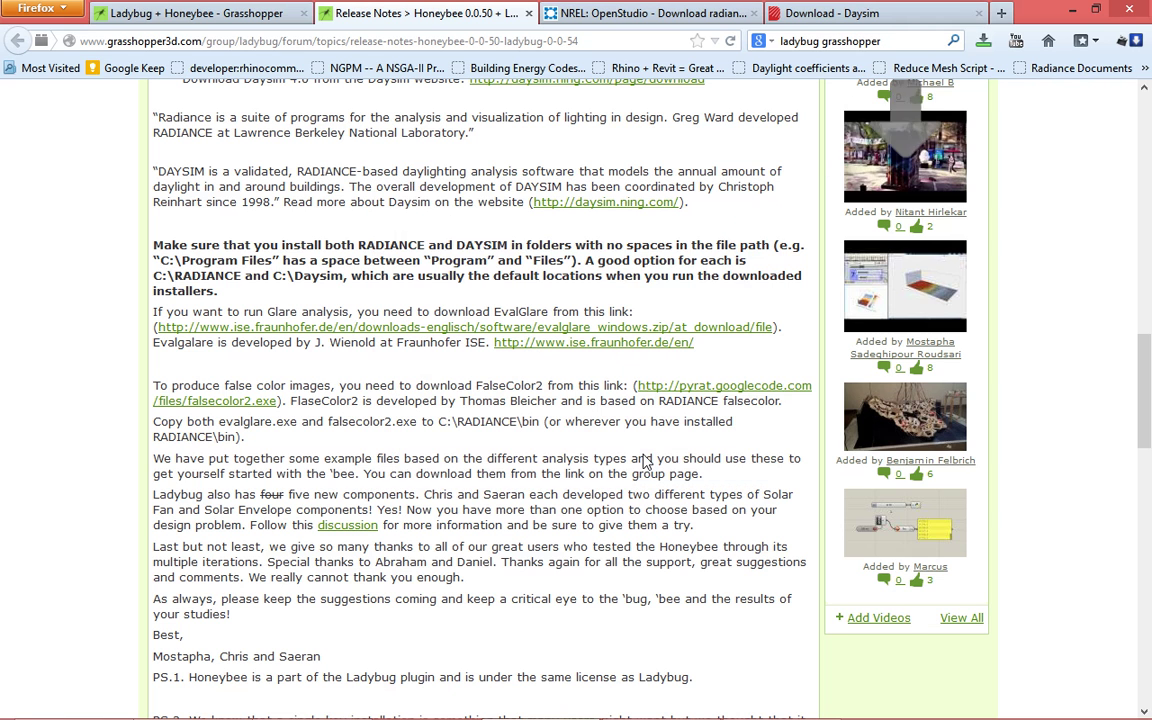
{"action": "left_click", "coordinate": [983, 41]}
{"action": "left_click", "coordinate": [965, 107]}
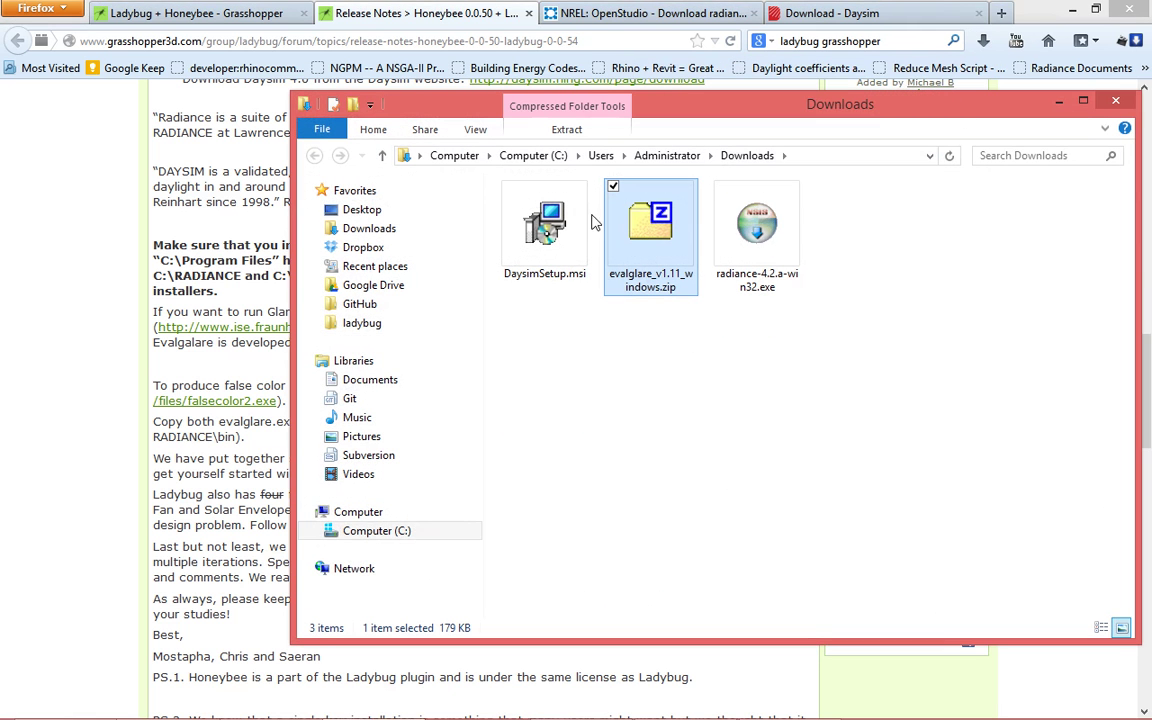
- Extract copyright.txt, documentation_v1.0x.pdf and evalglare.exe from the evalglare zip into Downloads, then open the PDF
{"action": "double_click", "coordinate": [660, 235]}
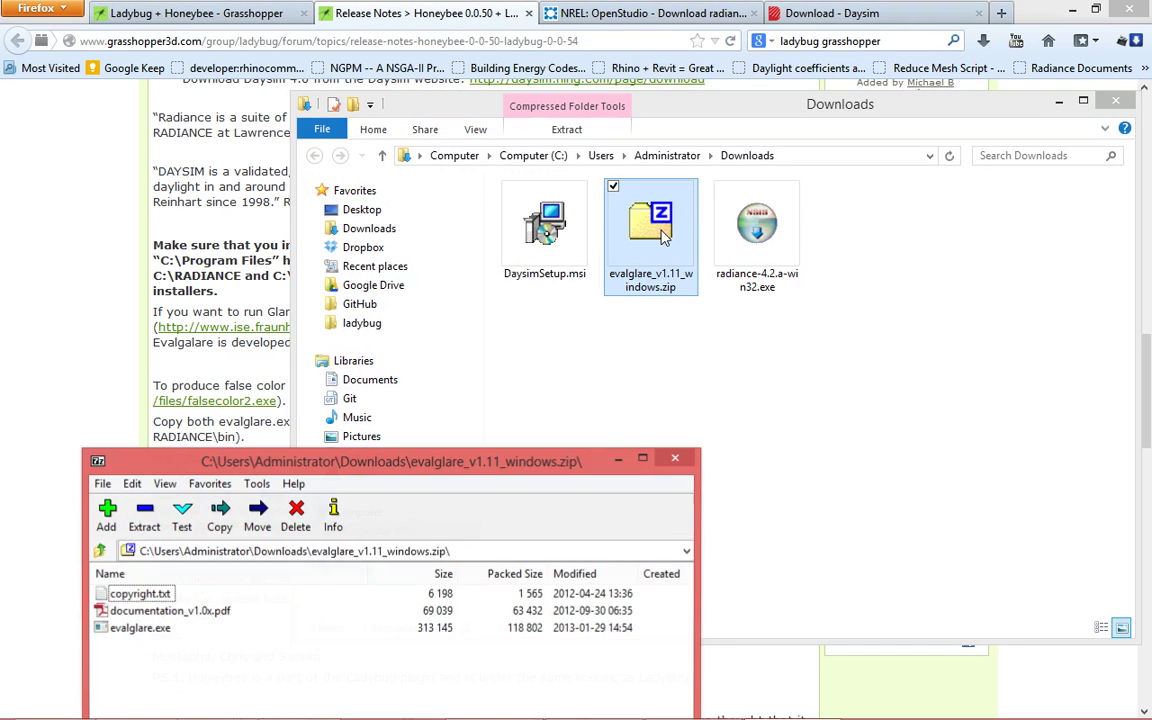
{"action": "left_click_drag", "start_coordinate": [197, 655], "coordinate": [797, 355]}
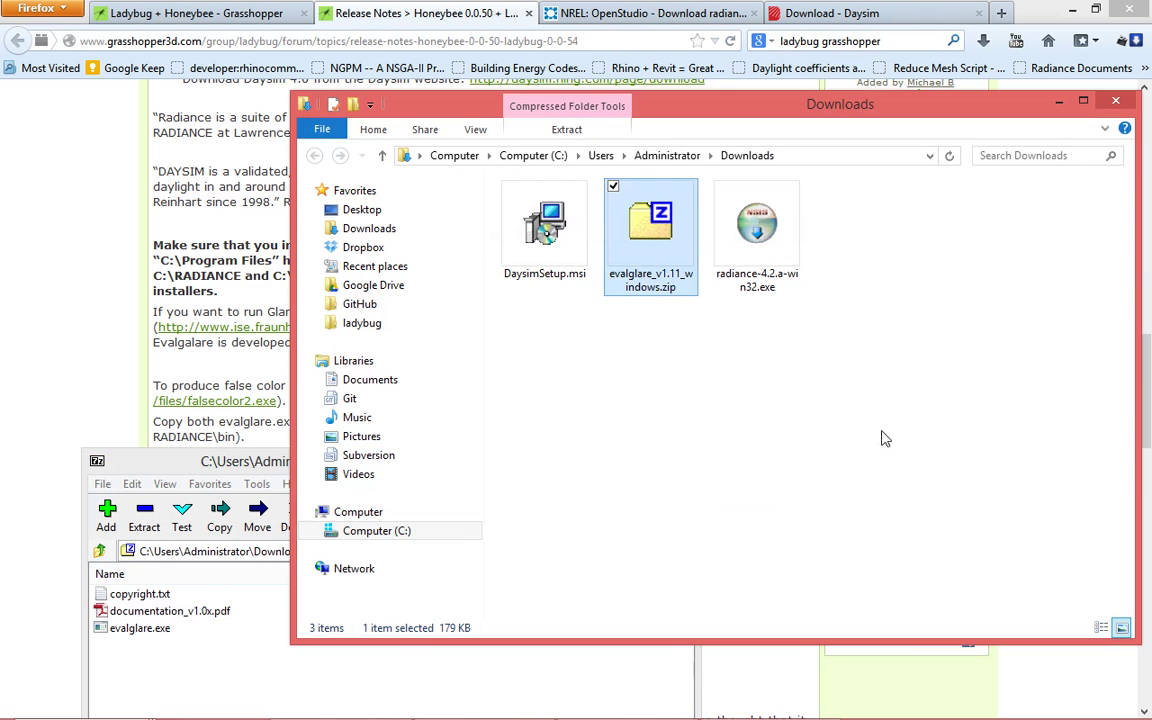
{"action": "left_click", "coordinate": [757, 344]}
{"action": "double_click", "coordinate": [775, 233]}
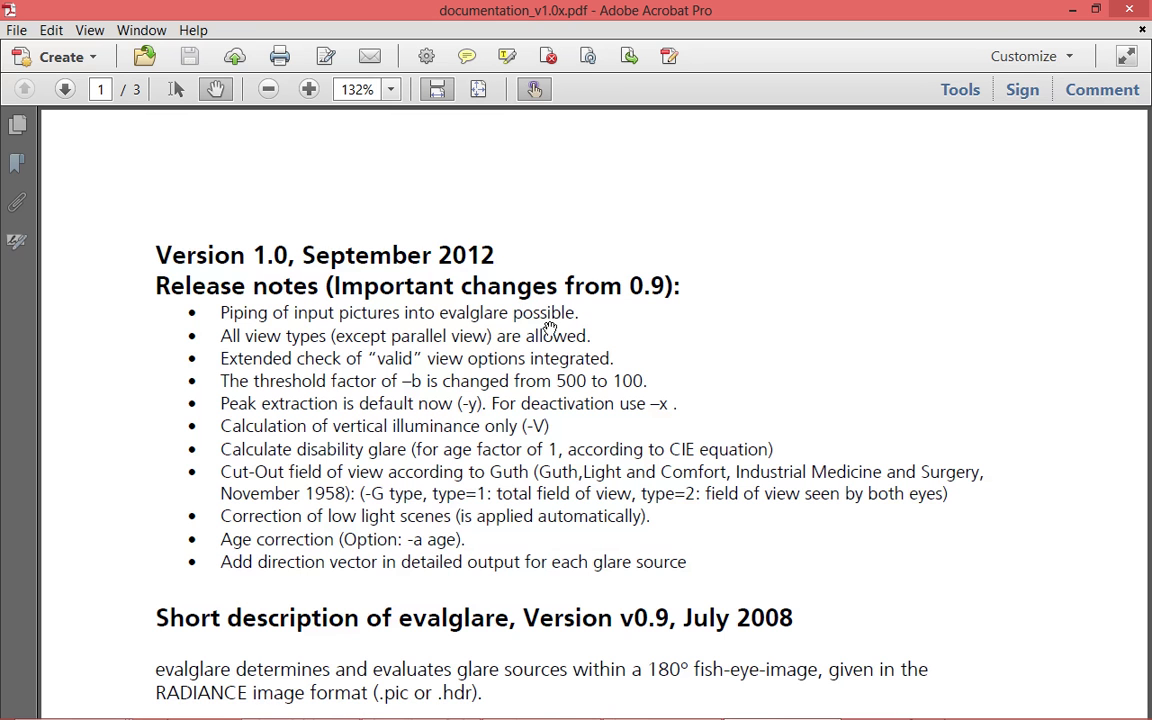
- Scroll through the evalglare documentation and back up to the Version 1.0 release notes
{"action": "scroll", "coordinate": [548, 329], "scroll_direction": "down", "scroll_amount": 10}
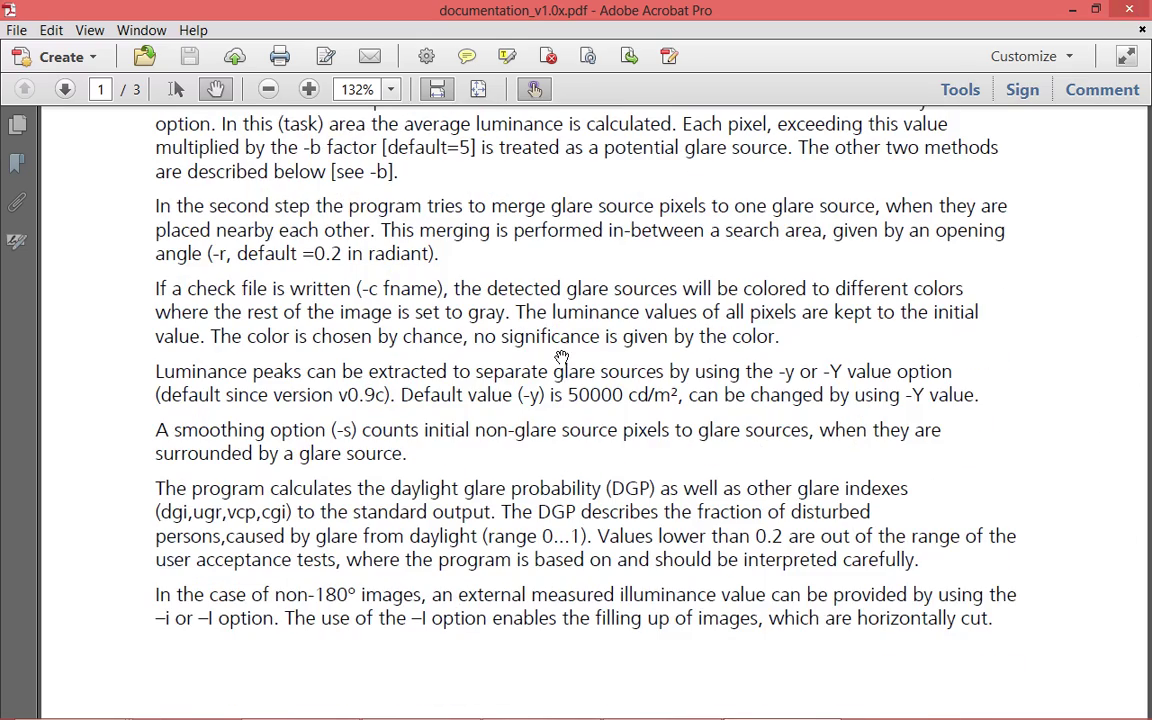
{"action": "scroll", "coordinate": [558, 368], "scroll_direction": "down", "scroll_amount": 5}
{"action": "scroll", "coordinate": [558, 368], "scroll_direction": "up", "scroll_amount": 10}
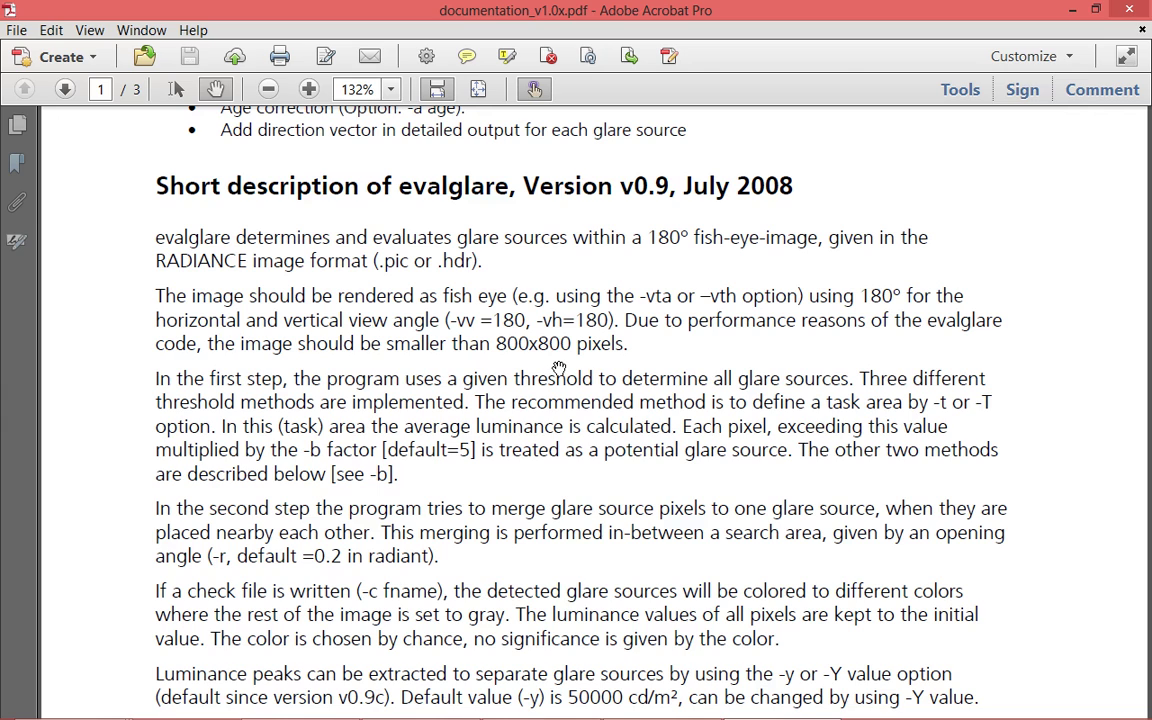
{"action": "scroll", "coordinate": [558, 368], "scroll_direction": "up", "scroll_amount": 5}
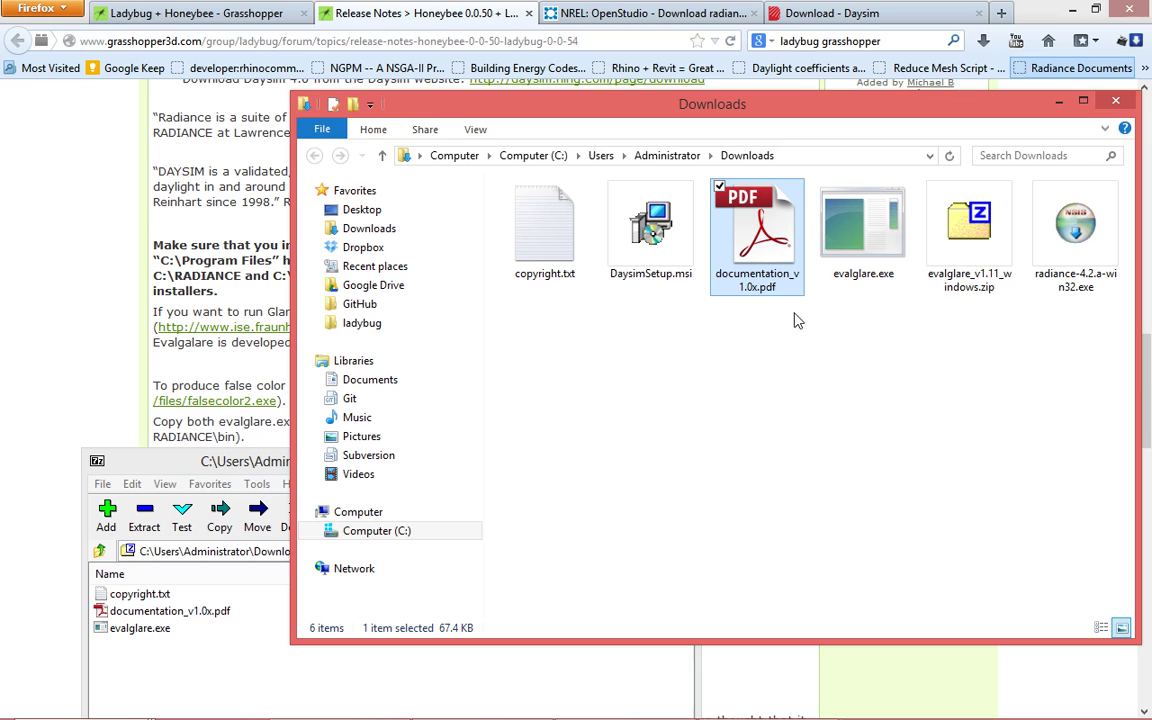
- Put evalglare.exe into C:\Radiance\bin, replacing the existing copy
{"action": "left_click", "coordinate": [862, 228]}
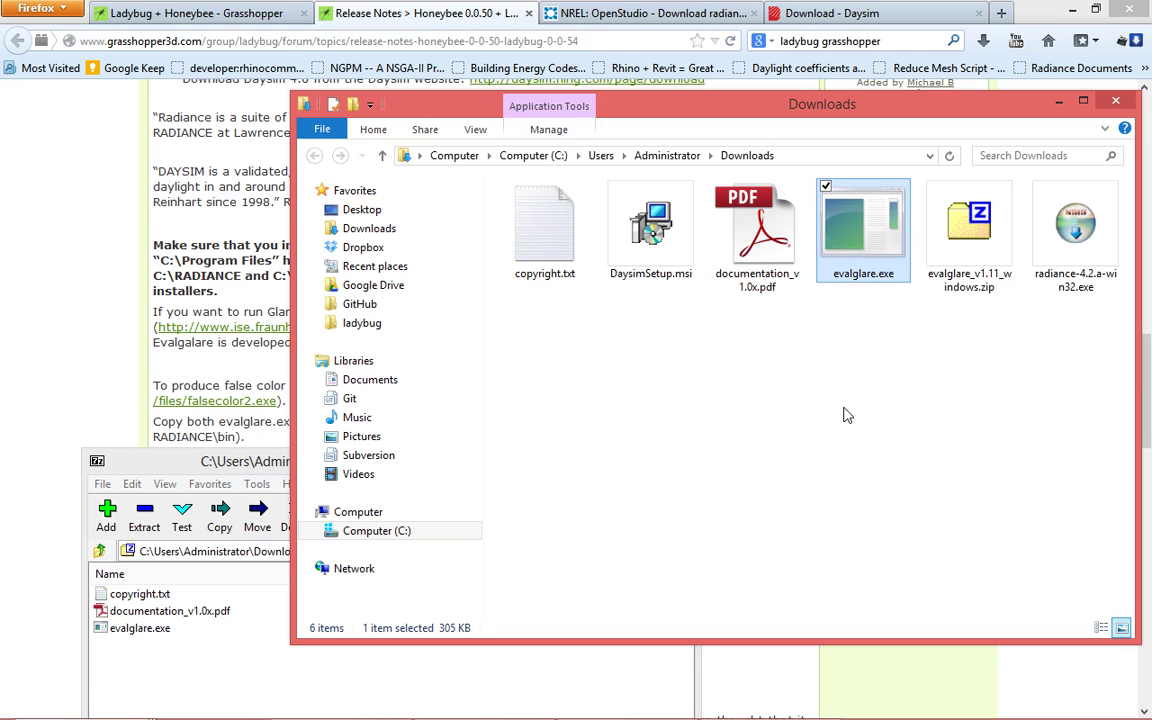
{"action": "left_click", "coordinate": [795, 157]}
{"action": "type", "text": "c:\\Radiance\\"}
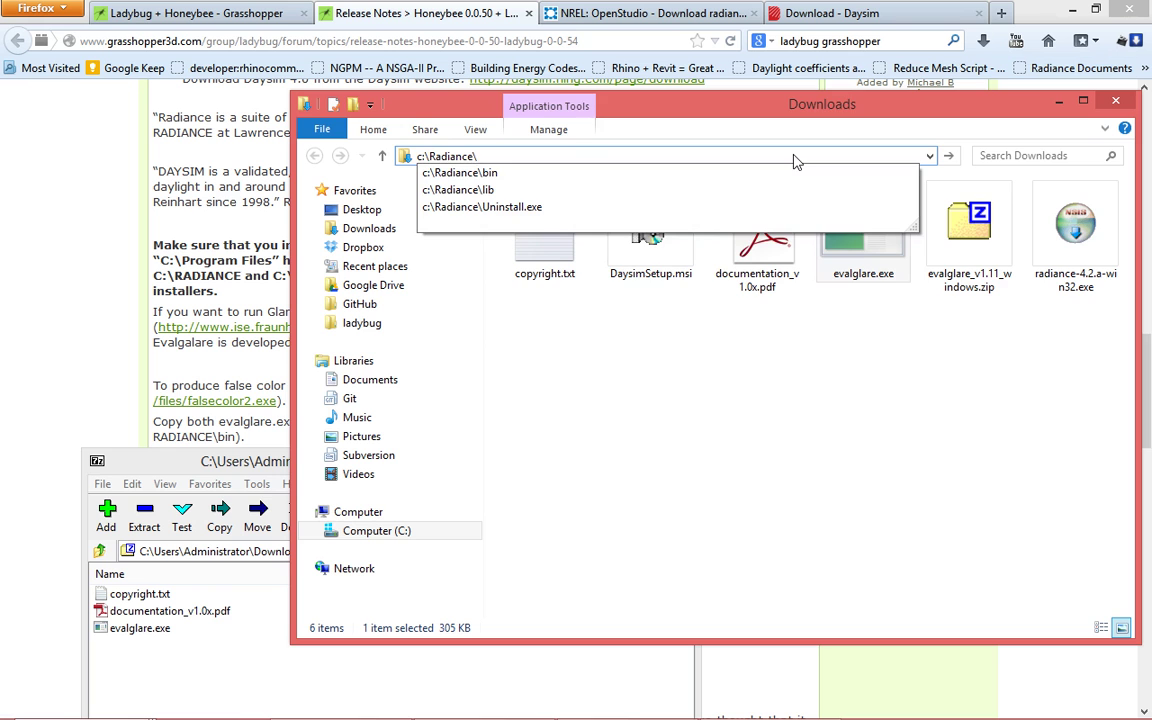
{"action": "type", "text": "bin"}
{"action": "key", "text": "Return"}
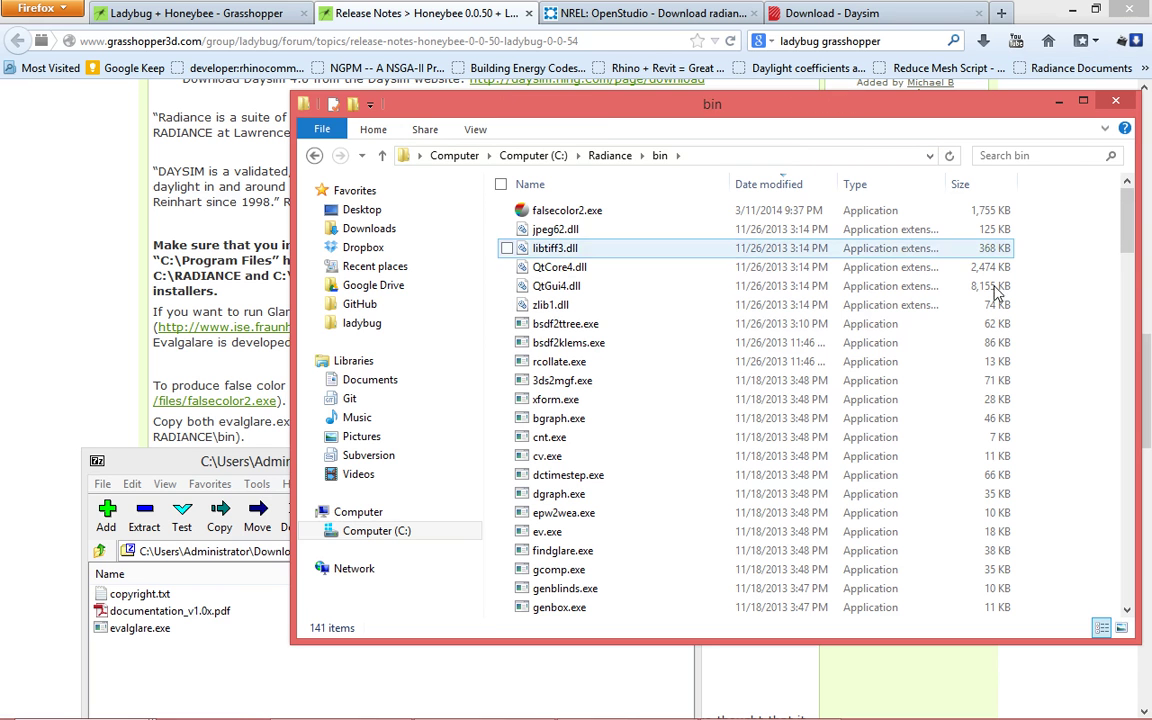
{"action": "key", "text": "ctrl+v"}
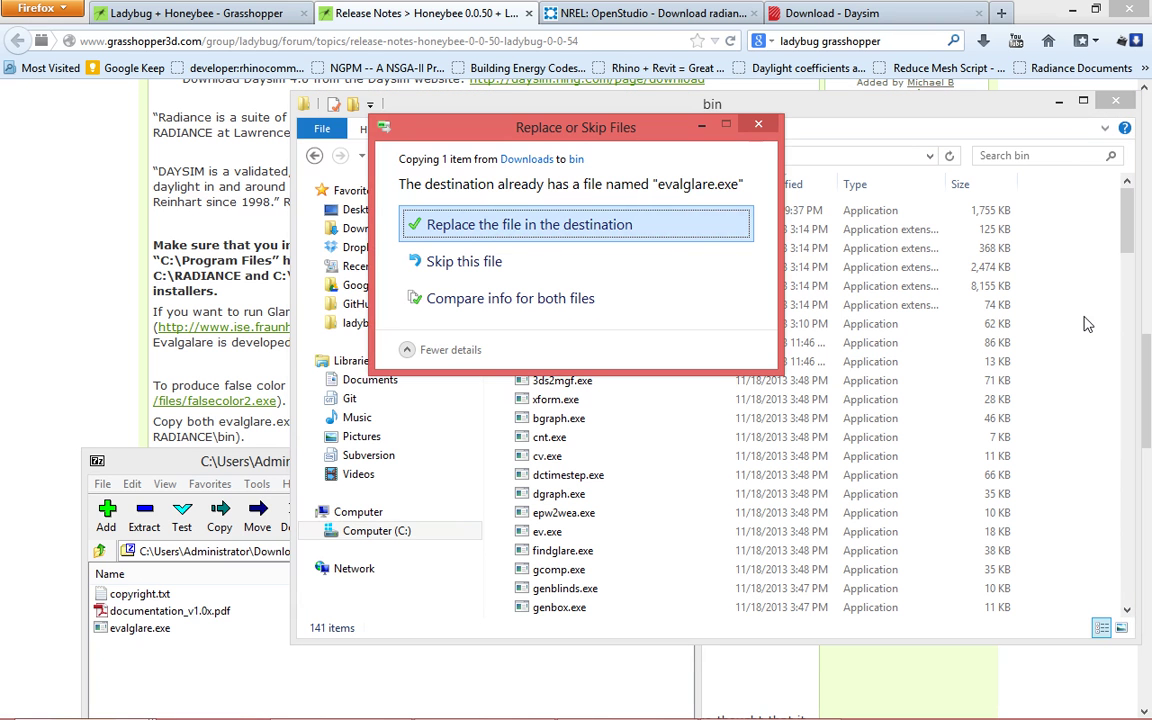
{"action": "left_click", "coordinate": [537, 228]}
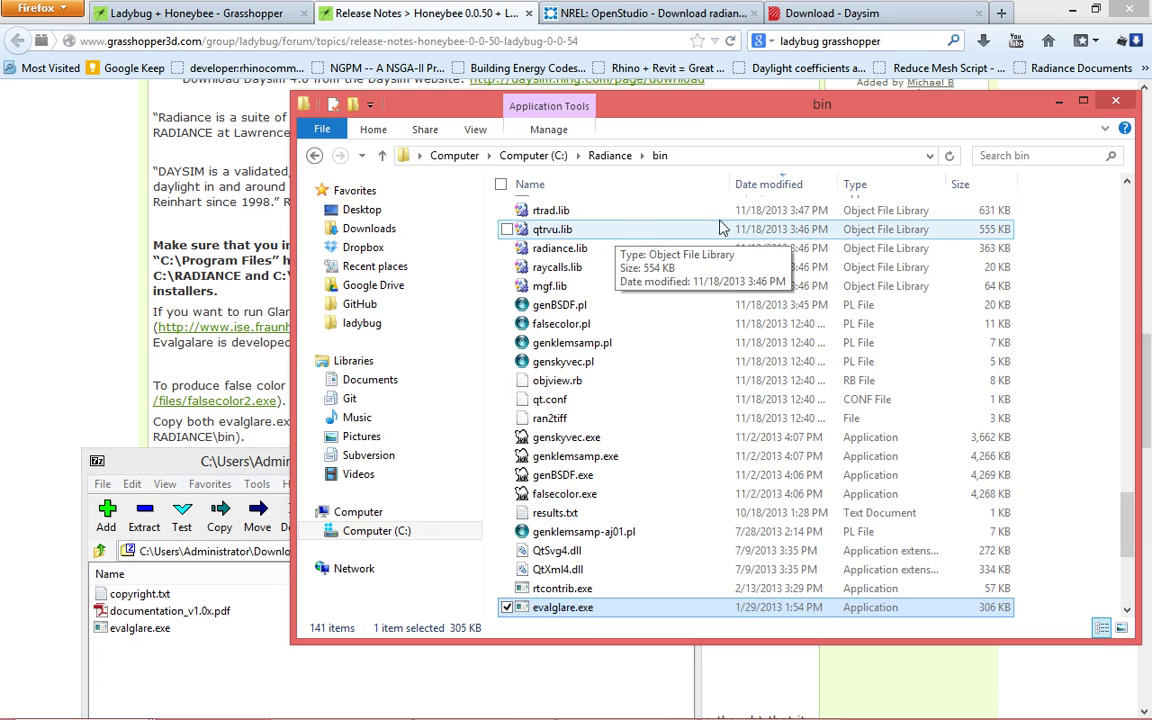
{"action": "left_click", "coordinate": [1090, 233]}
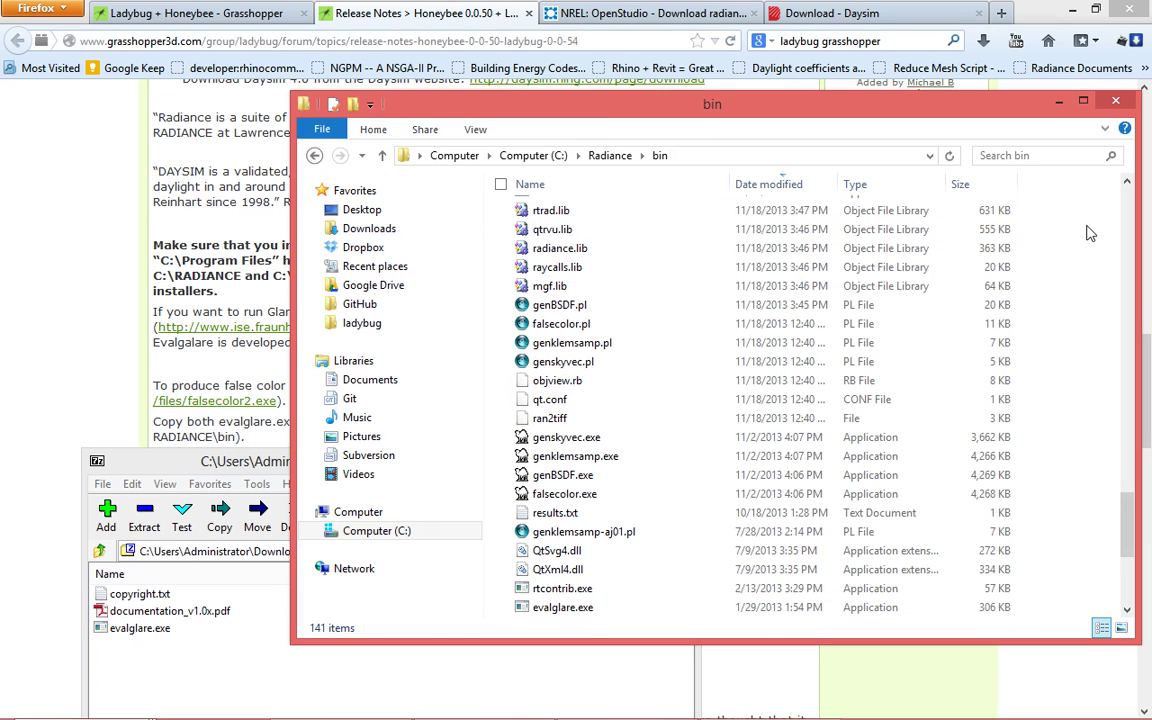
- Download Ladybug_0_0_55_Honeybee_0_0_51.zip from the Ladybug + Honeybee group page and show it in Downloads
{"action": "left_click", "coordinate": [108, 255]}
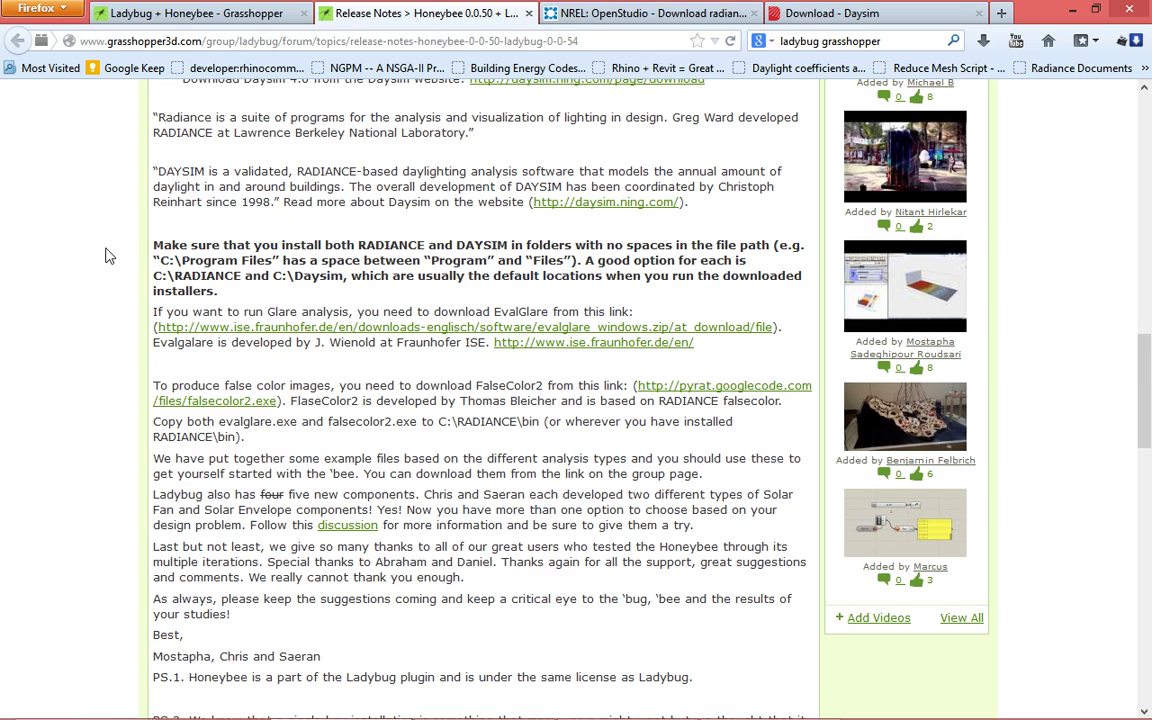
{"action": "left_click", "coordinate": [183, 15]}
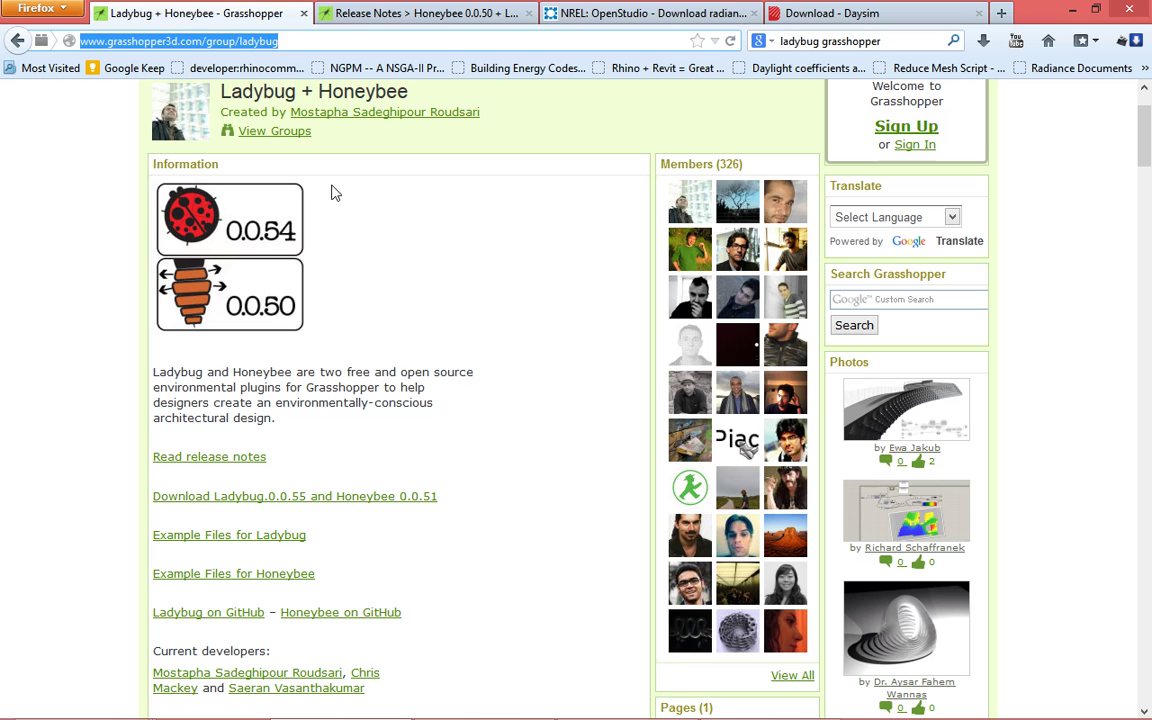
{"action": "left_click", "coordinate": [490, 254]}
{"action": "scroll", "coordinate": [490, 254], "scroll_direction": "down", "scroll_amount": 1}
{"action": "scroll", "coordinate": [490, 254], "scroll_direction": "down", "scroll_amount": 2}
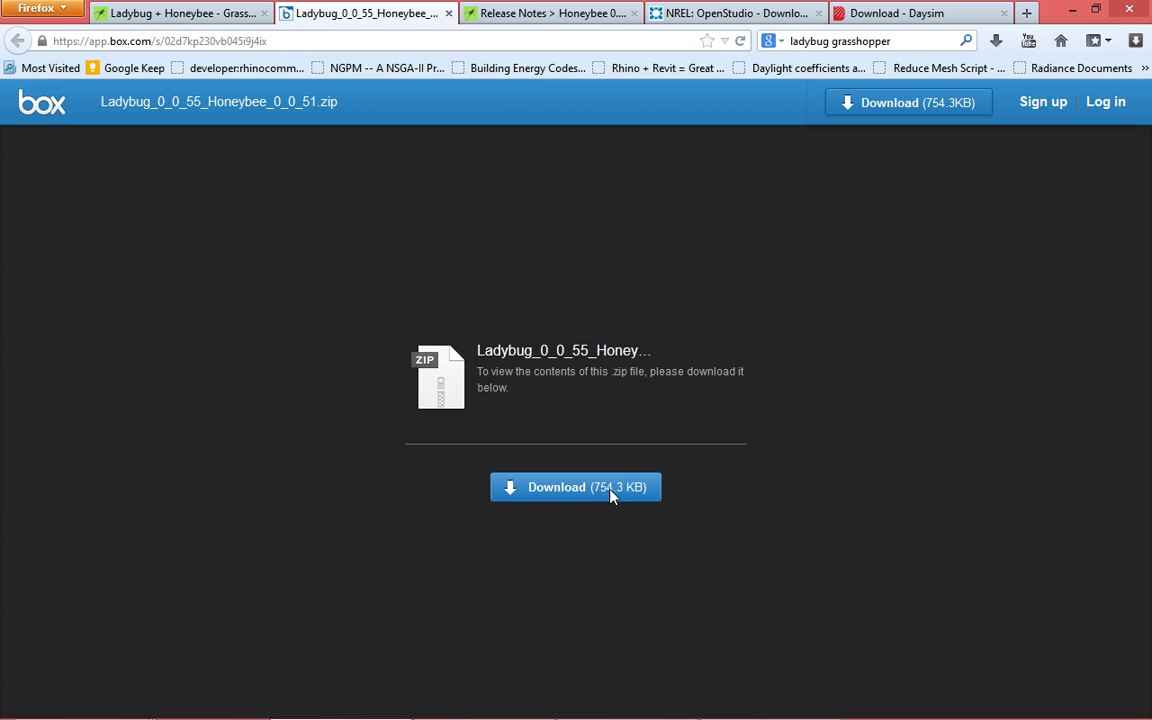
{"action": "left_click", "coordinate": [589, 490]}
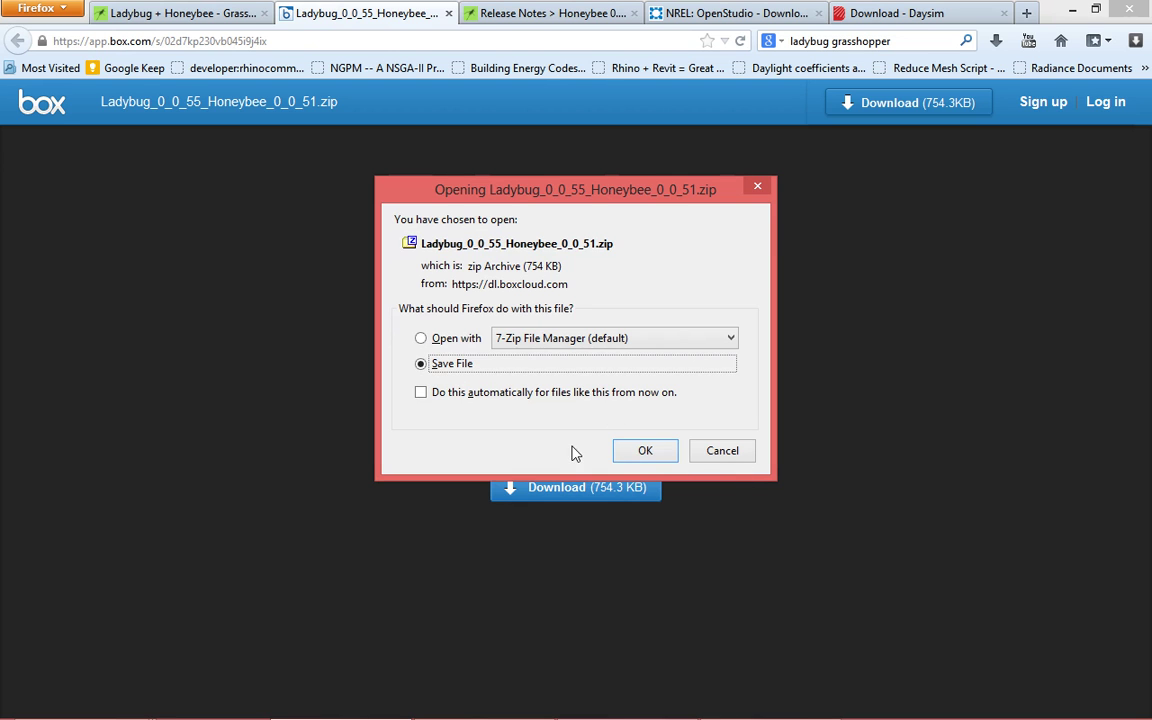
{"action": "left_click", "coordinate": [642, 451]}
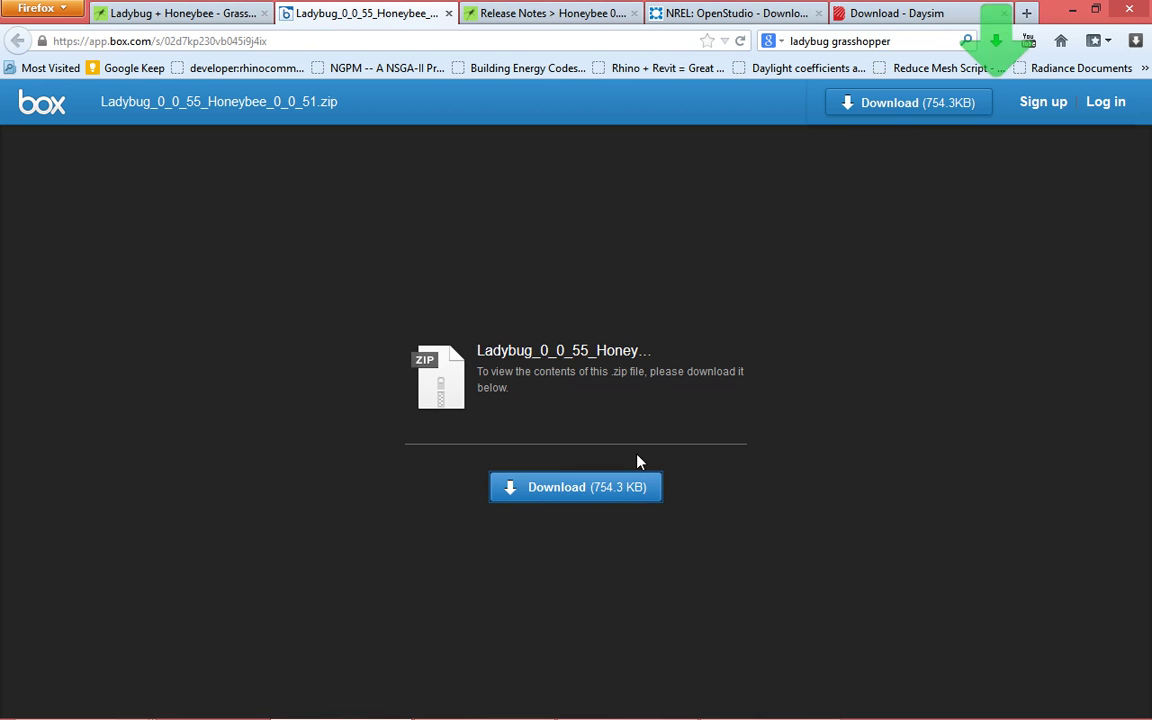
{"action": "left_click", "coordinate": [996, 41]}
{"action": "left_click", "coordinate": [985, 104]}
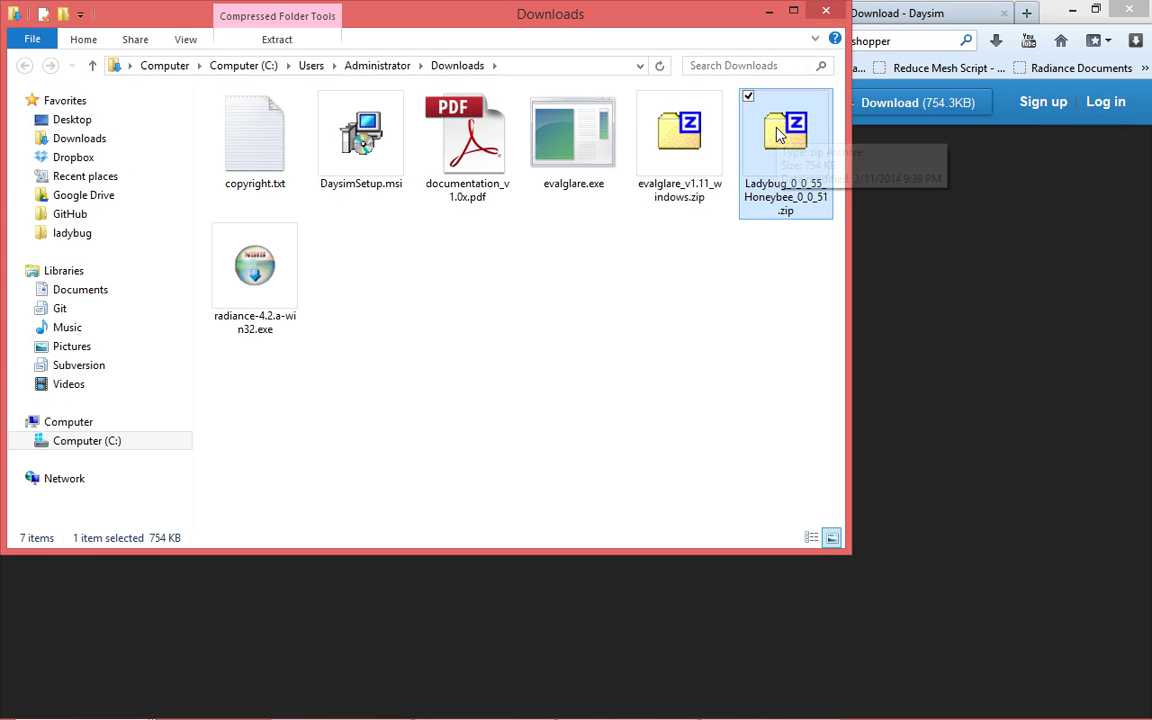
- Open the Ladybug/Honeybee zip in 7-Zip, select all 113 ghuser files, and start Rhinoceros
{"action": "double_click", "coordinate": [780, 135]}
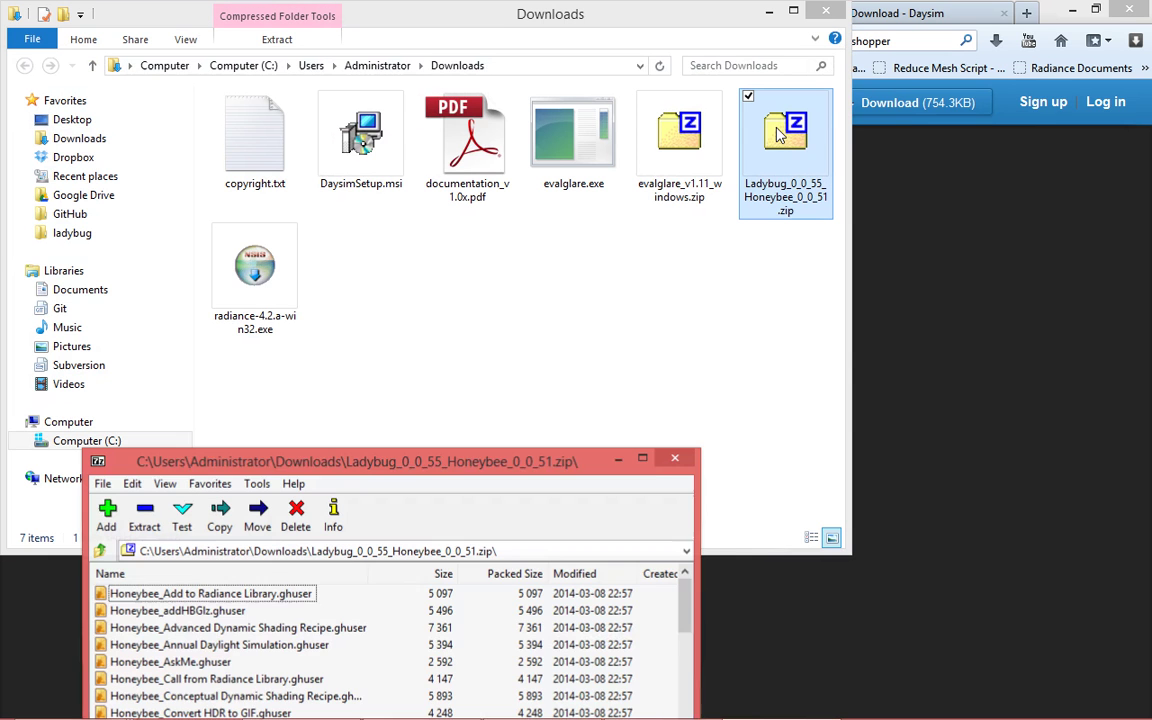
{"action": "left_click_drag", "start_coordinate": [378, 467], "coordinate": [965, 167]}
{"action": "left_click", "coordinate": [866, 297]}
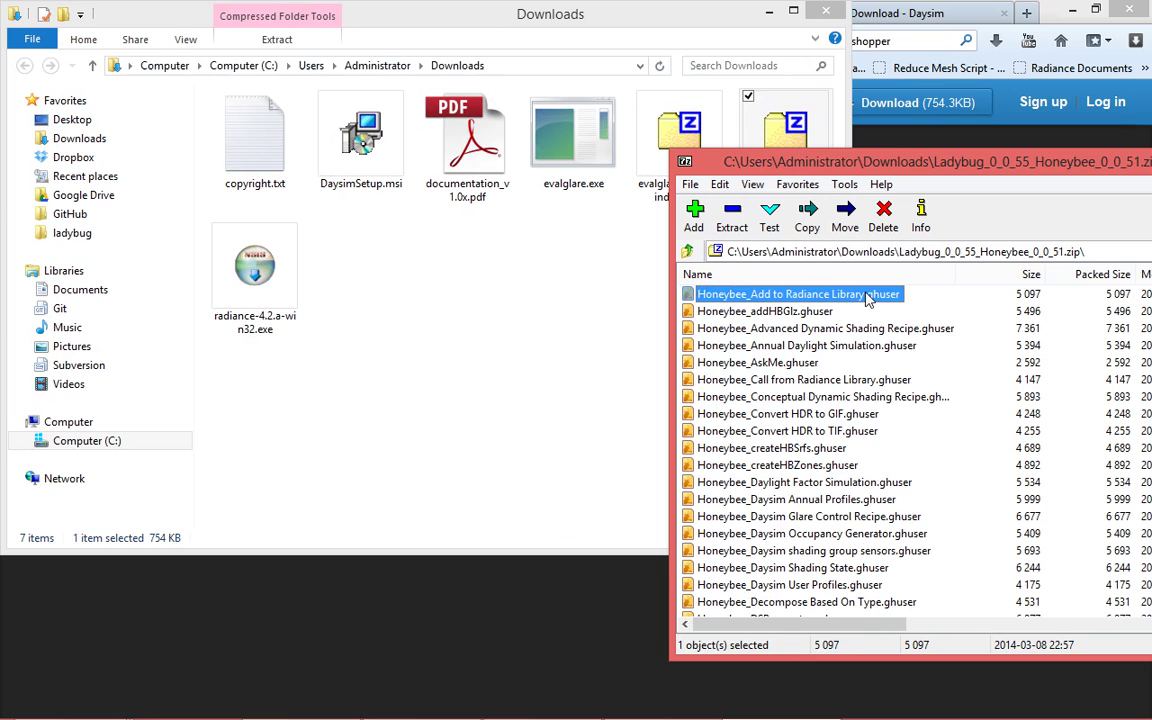
{"action": "key", "text": "ctrl+a"}
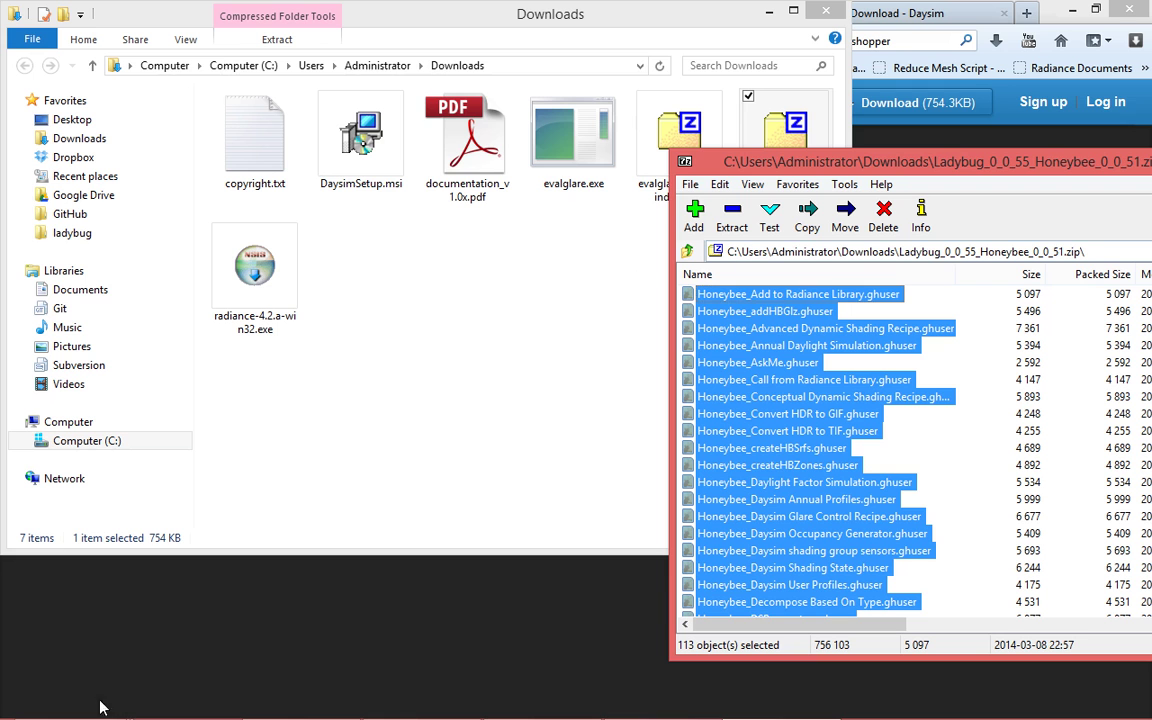
{"action": "left_click", "coordinate": [160, 703]}
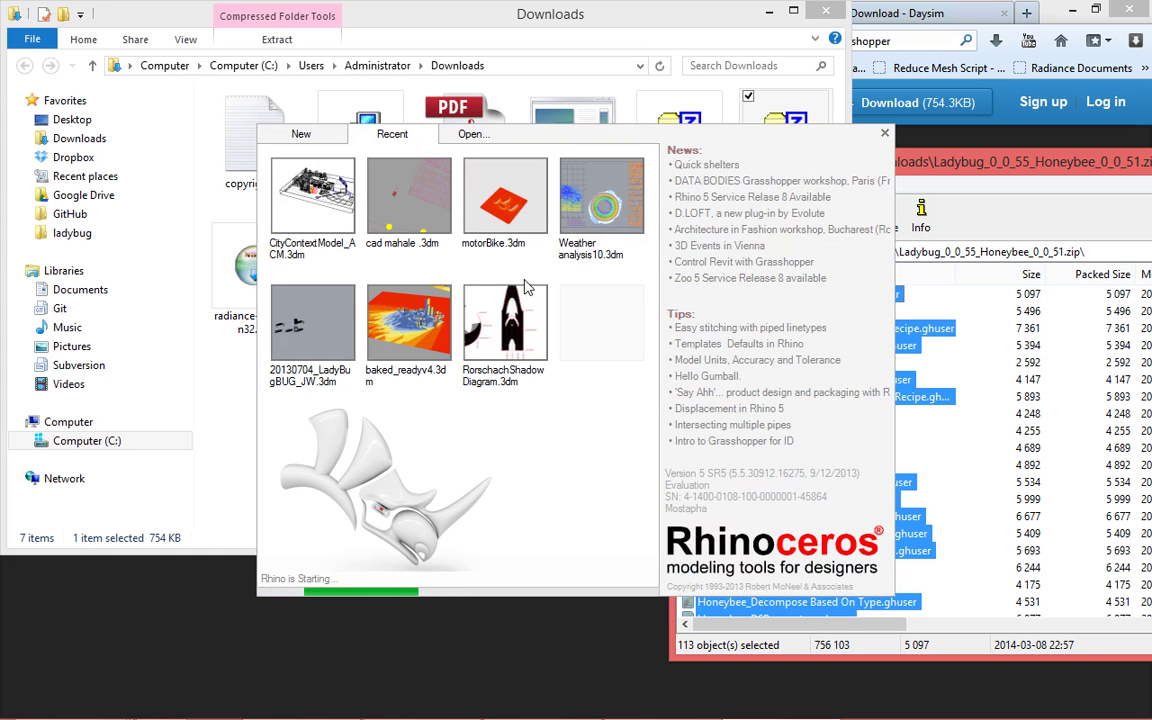
- Dismiss the Rhino splash, maximize the window and Perspective viewport, and launch Grasshopper
{"action": "left_click", "coordinate": [884, 134]}
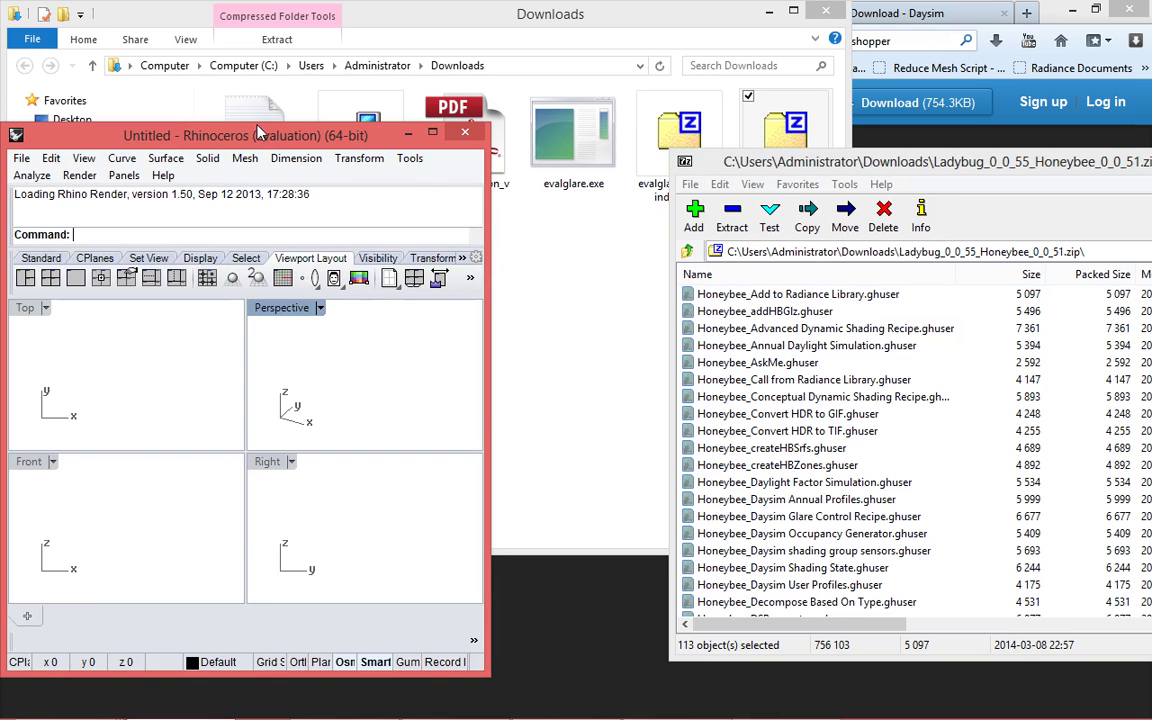
{"action": "double_click", "coordinate": [272, 126]}
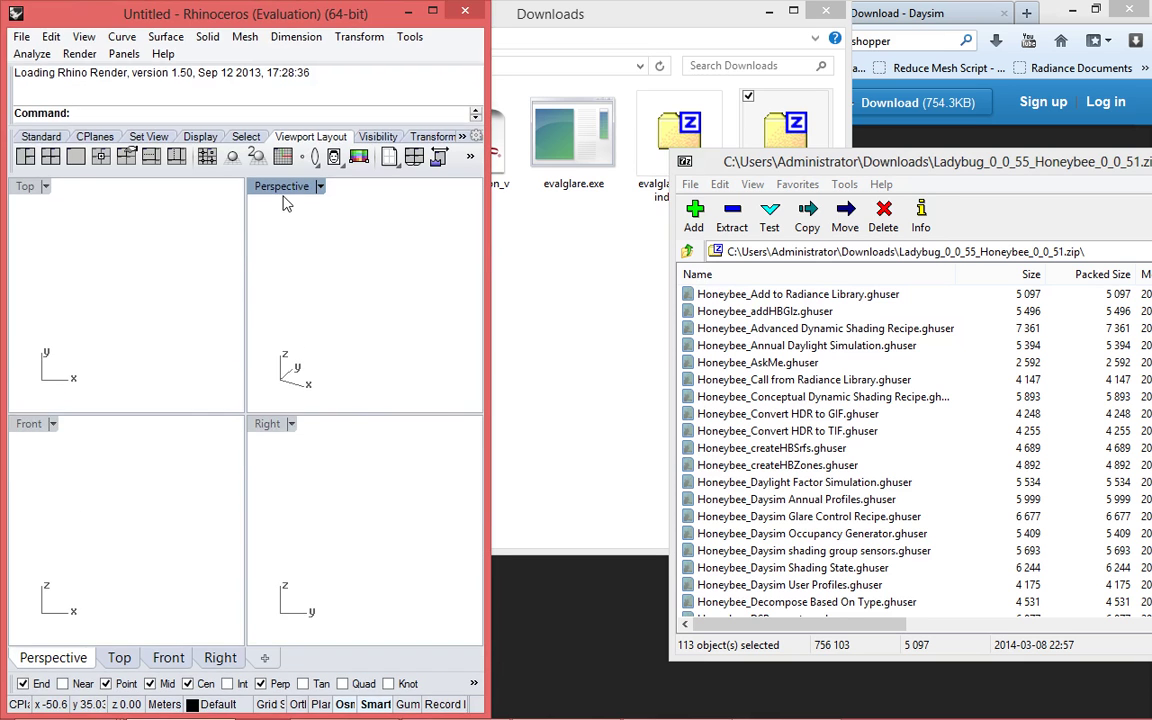
{"action": "double_click", "coordinate": [283, 188]}
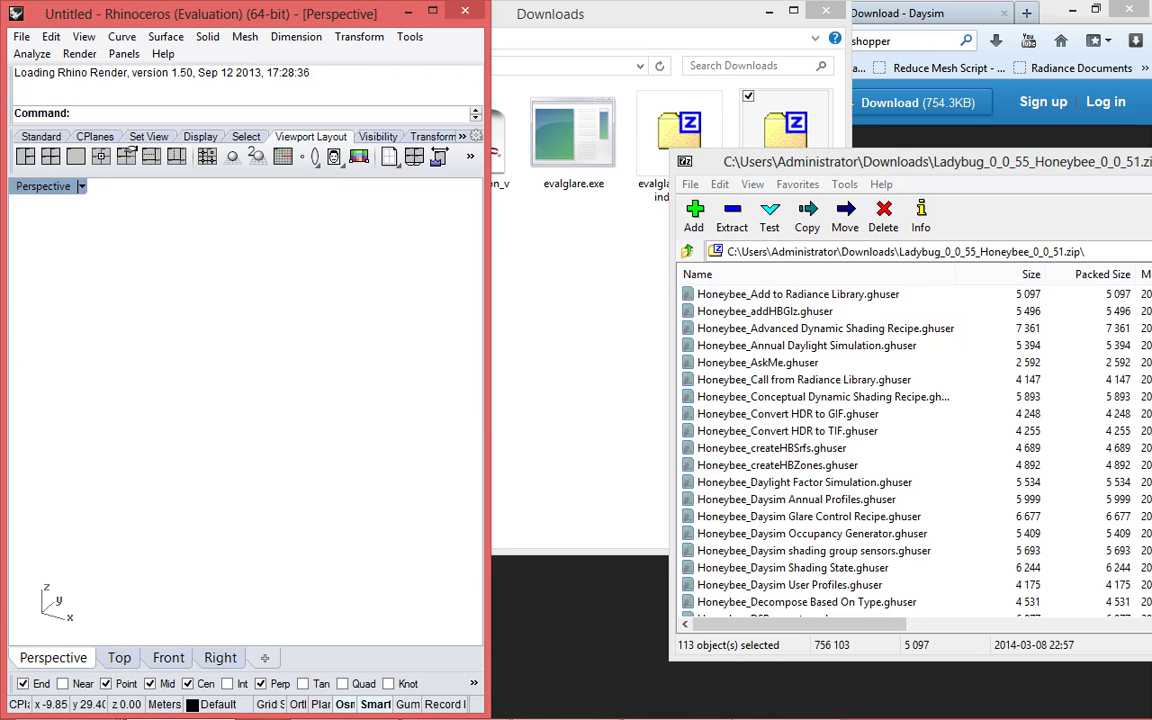
{"action": "type", "text": "Gra"}
{"action": "key", "text": "Return"}
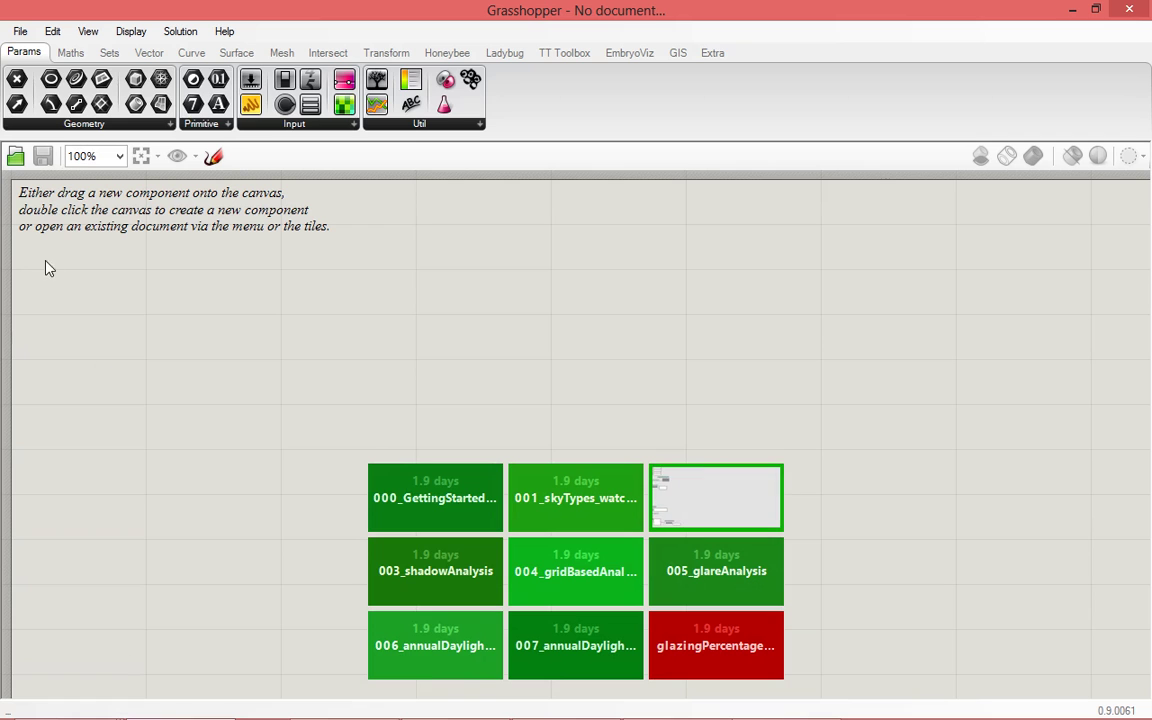
- Start a new blank Grasshopper document and check the Honeybee and Ladybug component tabs
{"action": "left_click", "coordinate": [19, 31]}
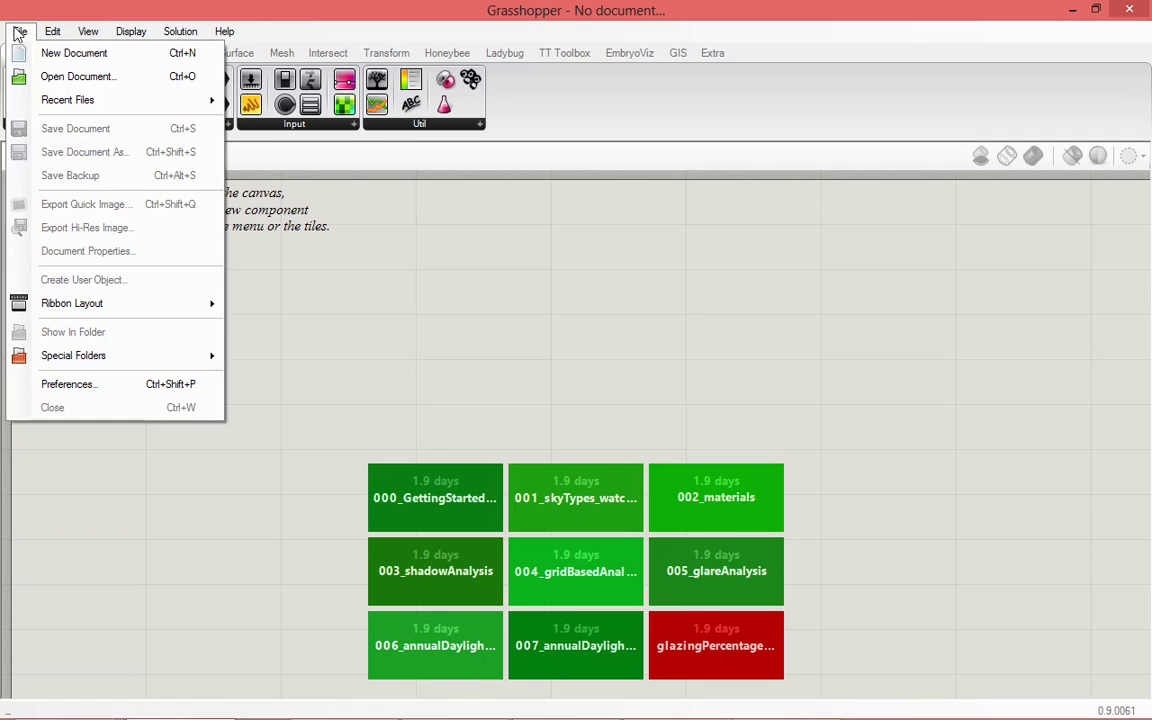
{"action": "left_click", "coordinate": [52, 53]}
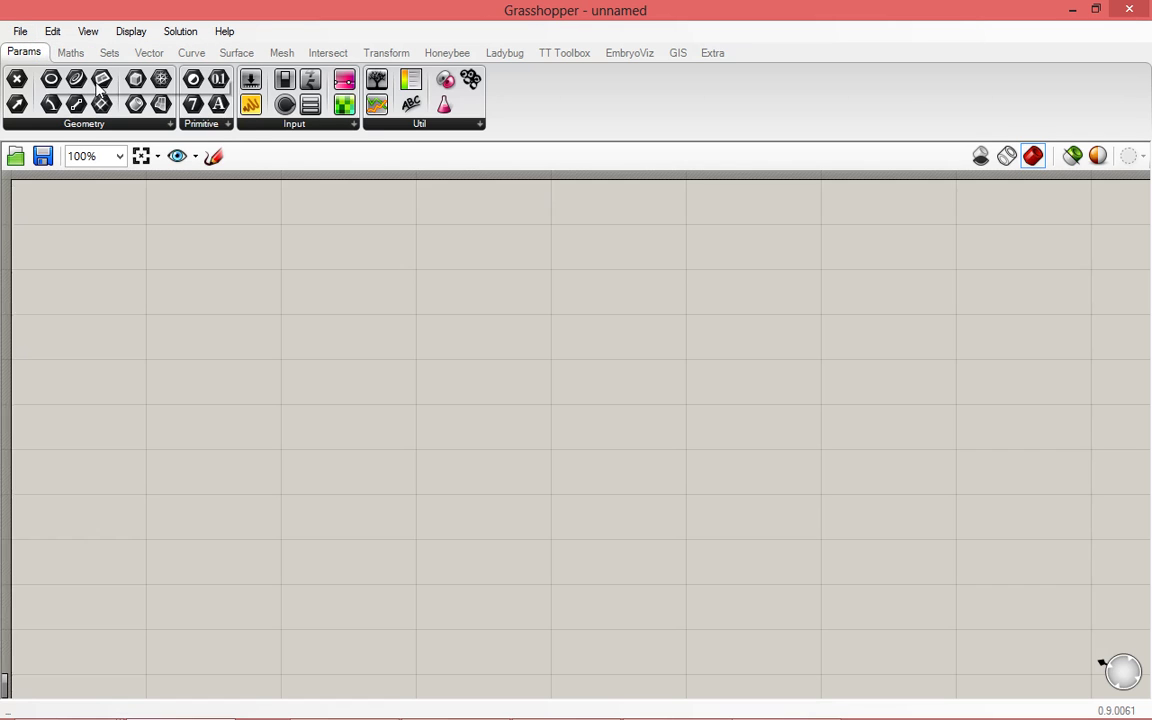
{"action": "left_click", "coordinate": [455, 58]}
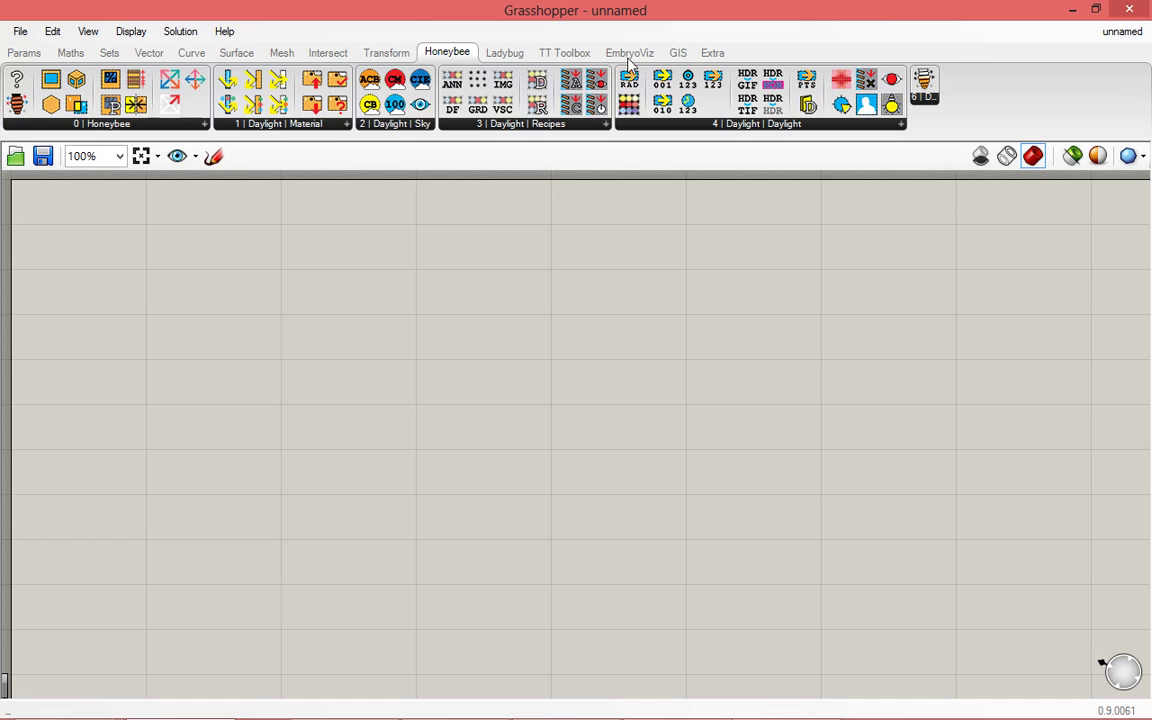
{"action": "left_click", "coordinate": [508, 55]}
{"action": "right_click", "coordinate": [20, 80]}
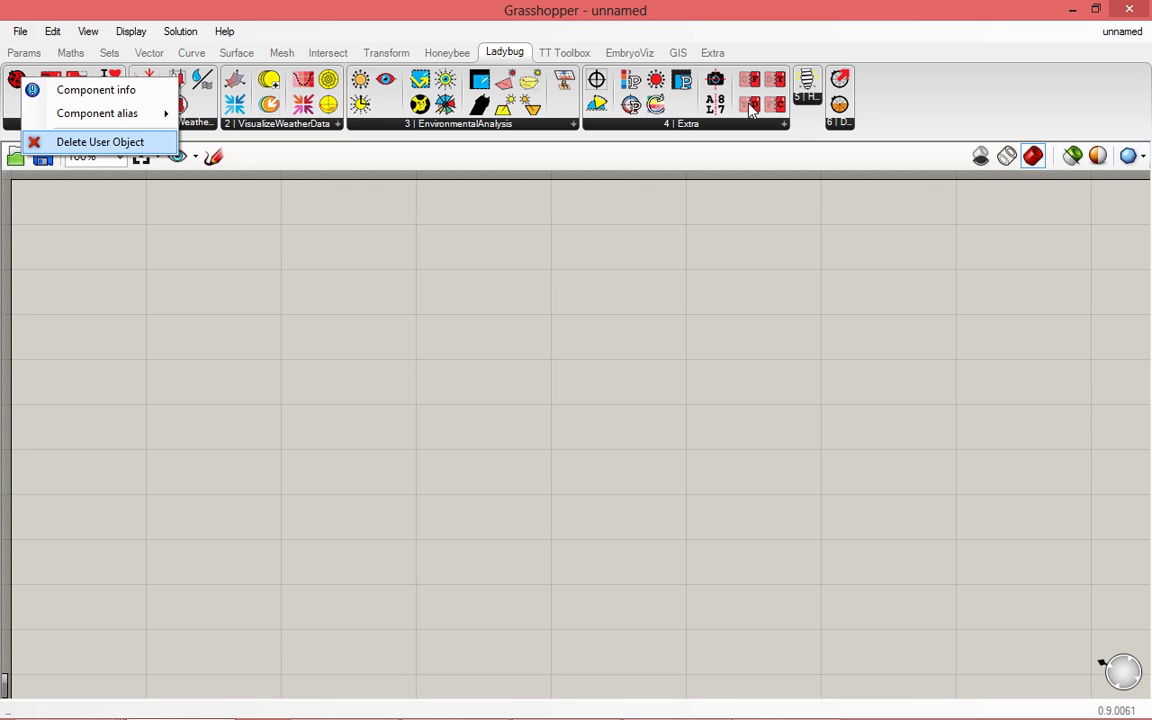
{"action": "left_click", "coordinate": [604, 373]}
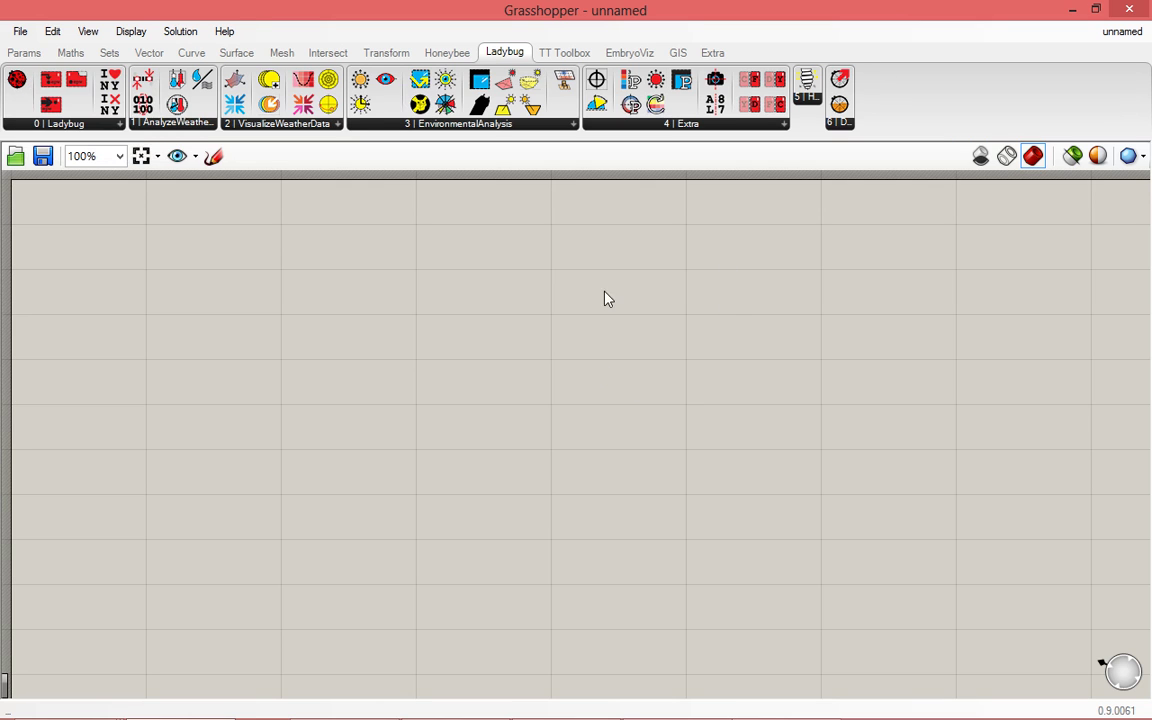
{"action": "left_click", "coordinate": [23, 33]}
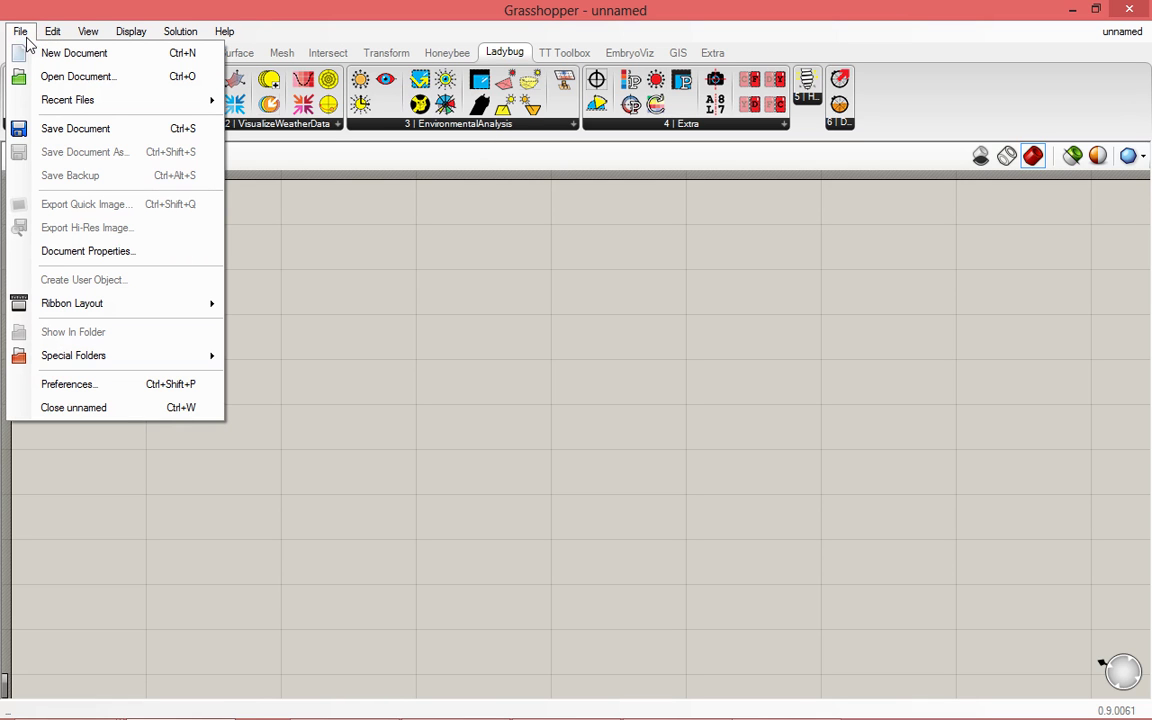
- Open the UserObjects folder and select the Ladybug files from Re-Color Mesh to Wind Rose
{"action": "mouse_move", "coordinate": [155, 357]}
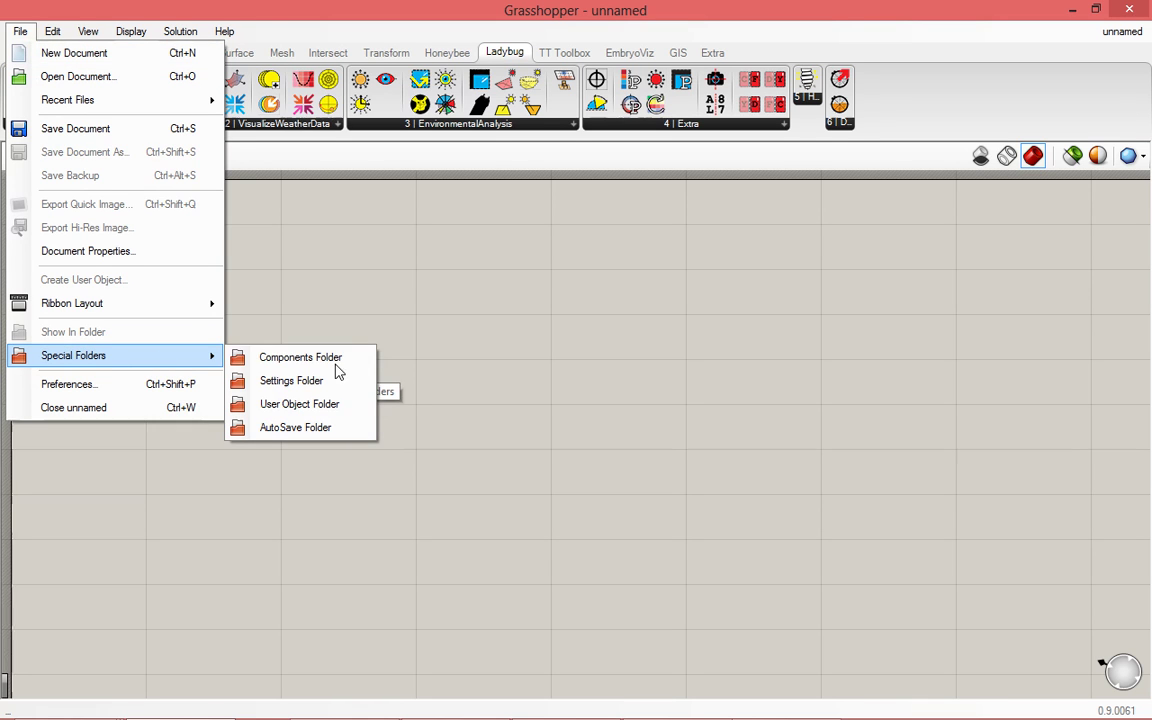
{"action": "left_click", "coordinate": [323, 410]}
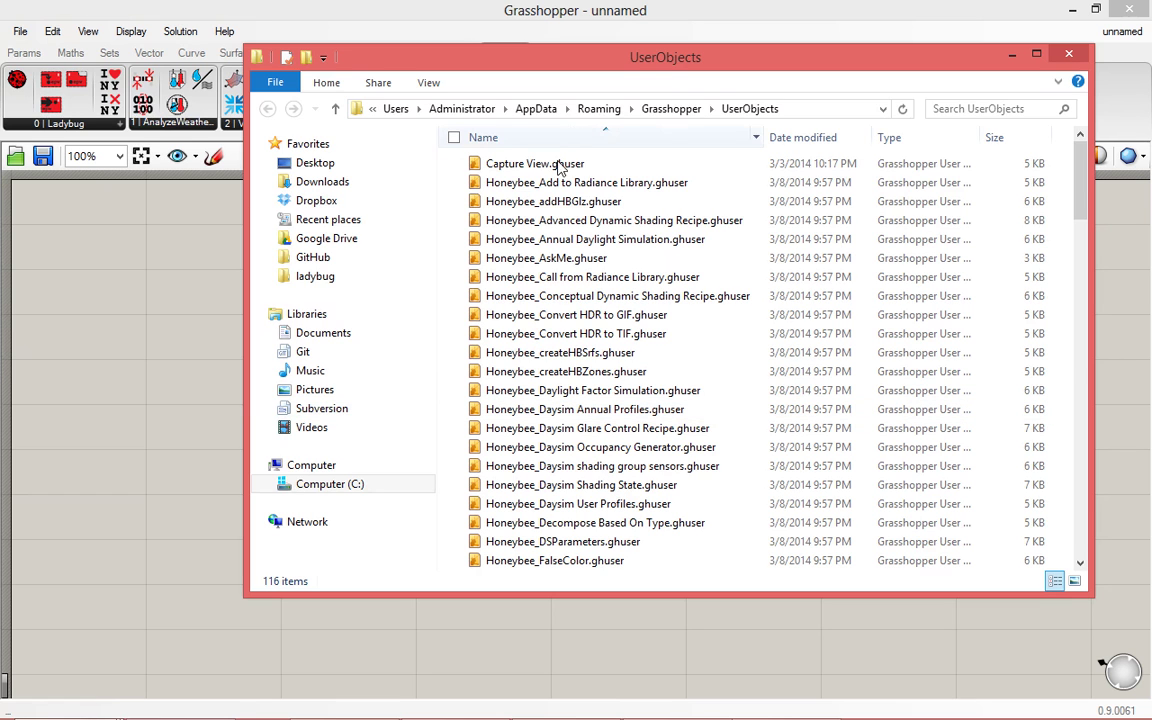
{"action": "left_click", "coordinate": [540, 166]}
{"action": "left_click", "coordinate": [558, 188]}
{"action": "scroll", "coordinate": [558, 190], "scroll_direction": "down", "scroll_amount": 1}
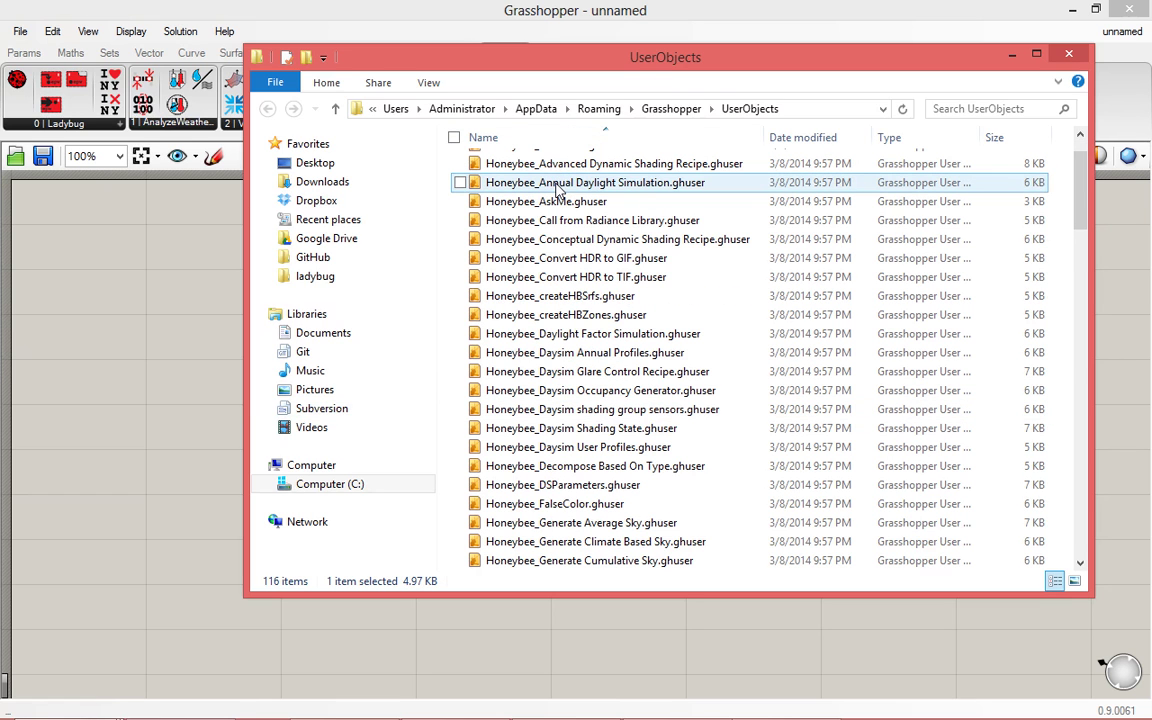
{"action": "scroll", "coordinate": [558, 190], "scroll_direction": "down", "scroll_amount": 2}
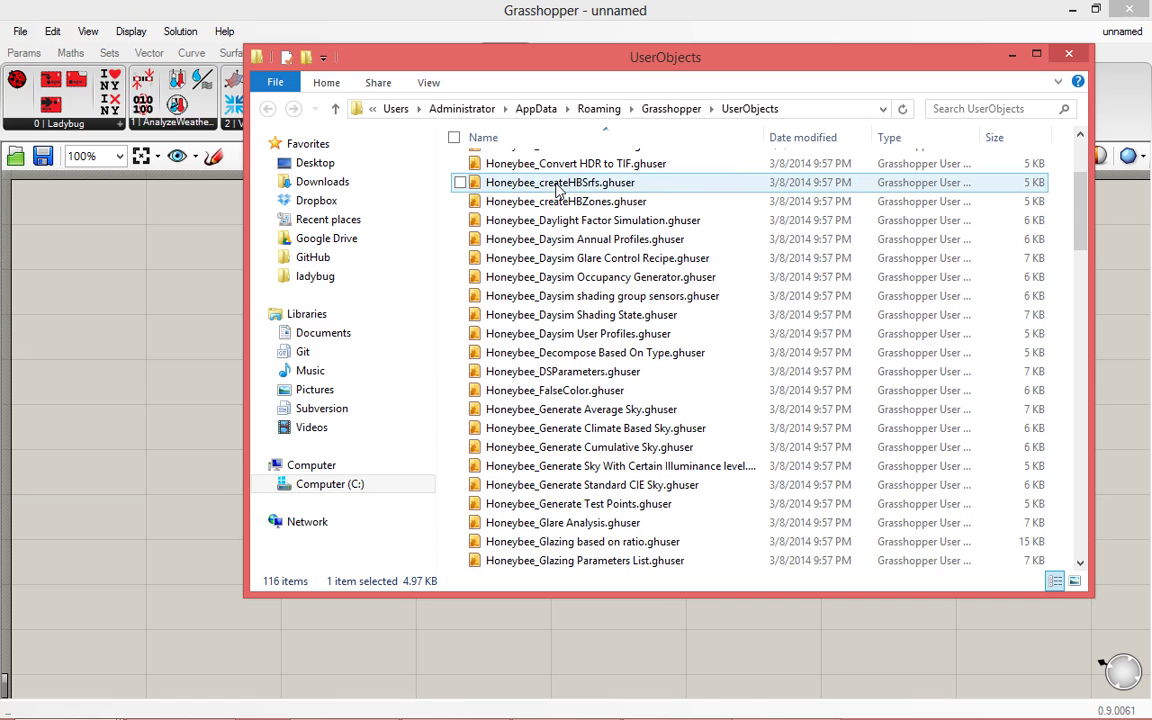
{"action": "scroll", "coordinate": [510, 250], "scroll_direction": "down", "scroll_amount": 2}
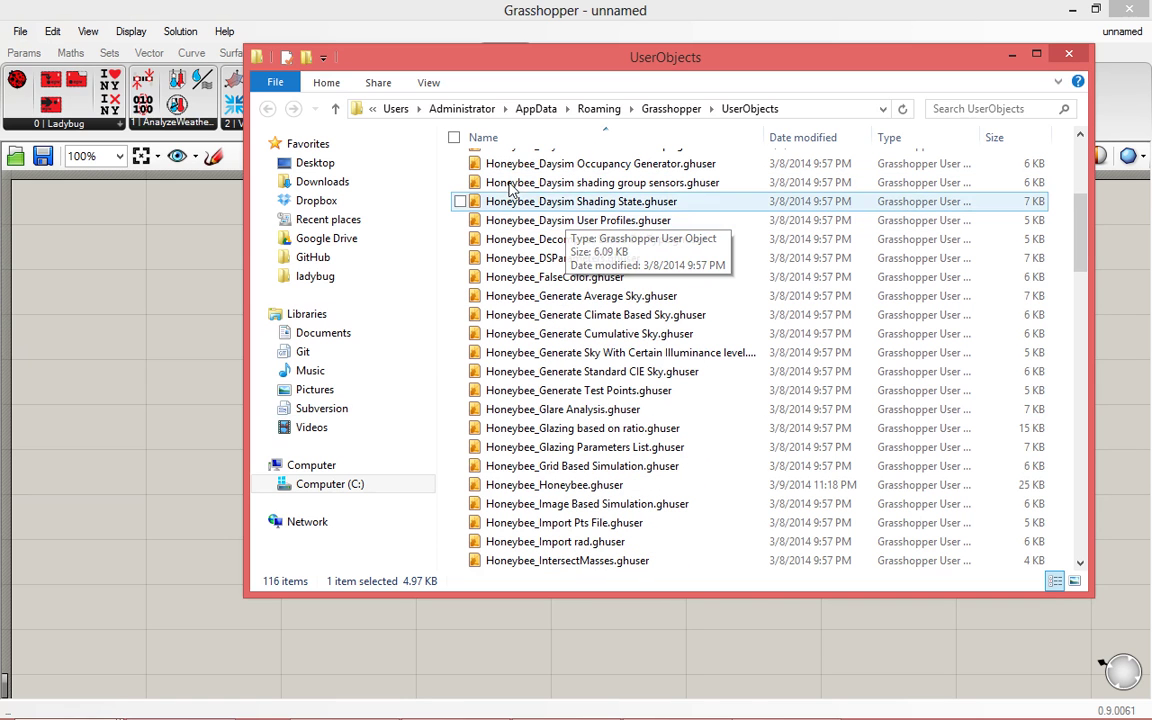
{"action": "scroll", "coordinate": [533, 345], "scroll_direction": "down", "scroll_amount": 10}
{"action": "scroll", "coordinate": [533, 345], "scroll_direction": "down", "scroll_amount": 20}
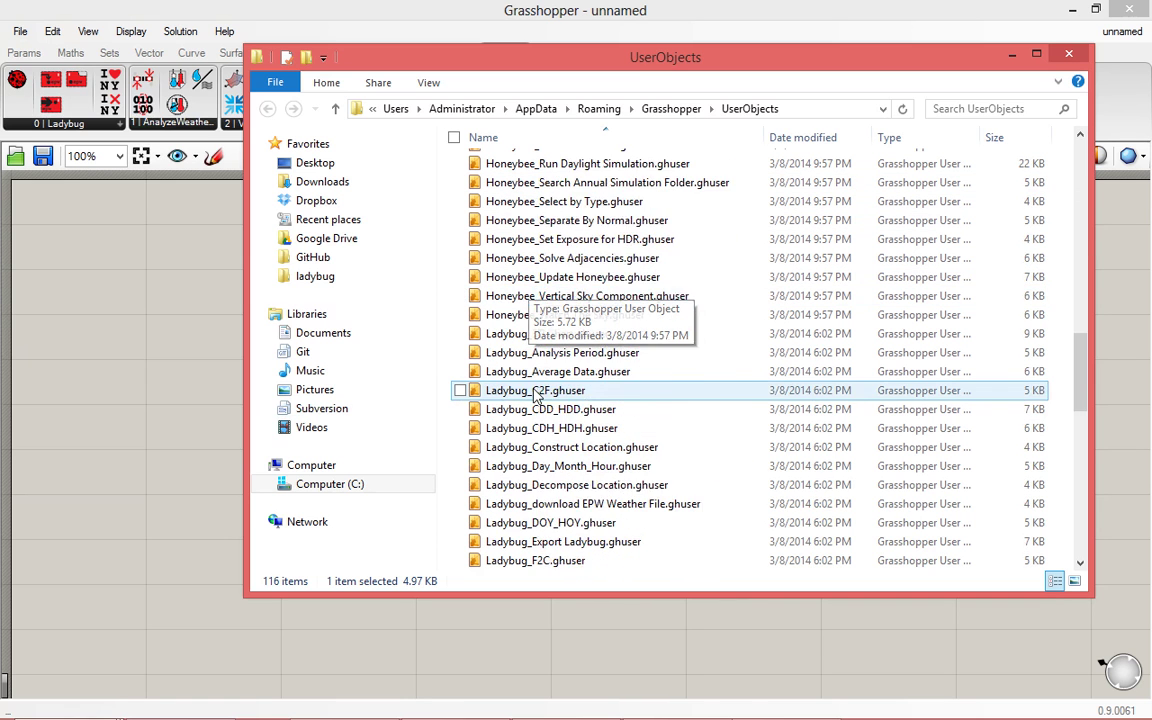
{"action": "scroll", "coordinate": [565, 510], "scroll_direction": "down", "scroll_amount": 3}
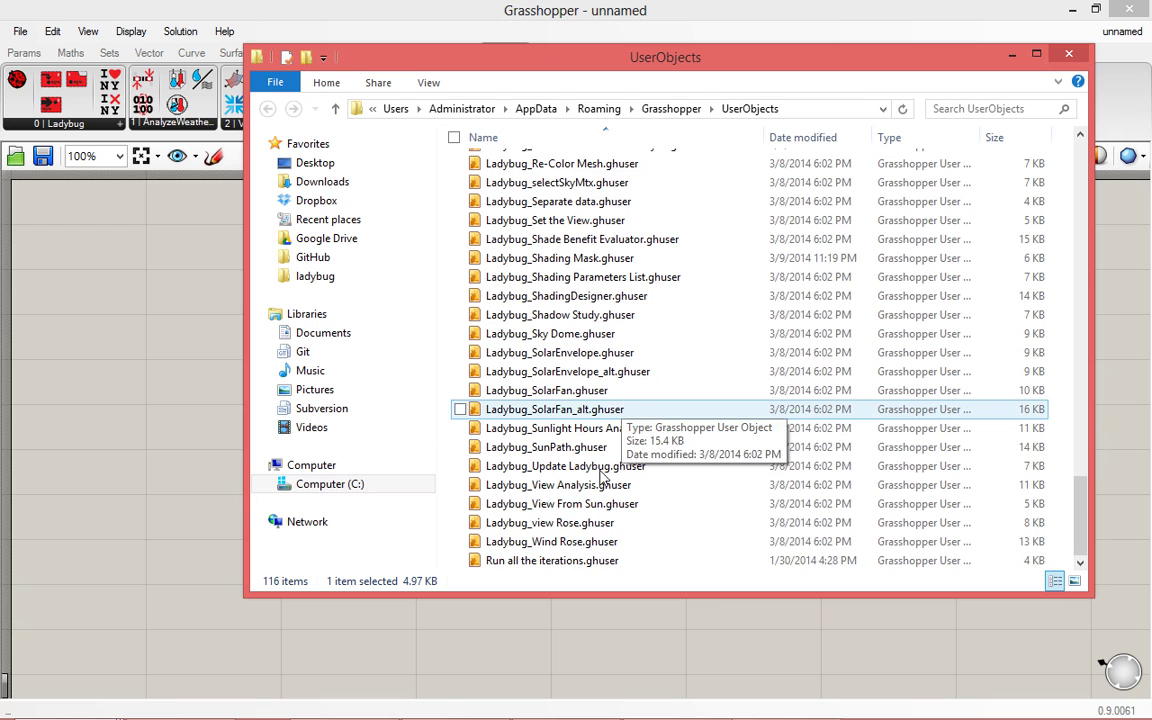
{"action": "left_click", "coordinate": [548, 545]}
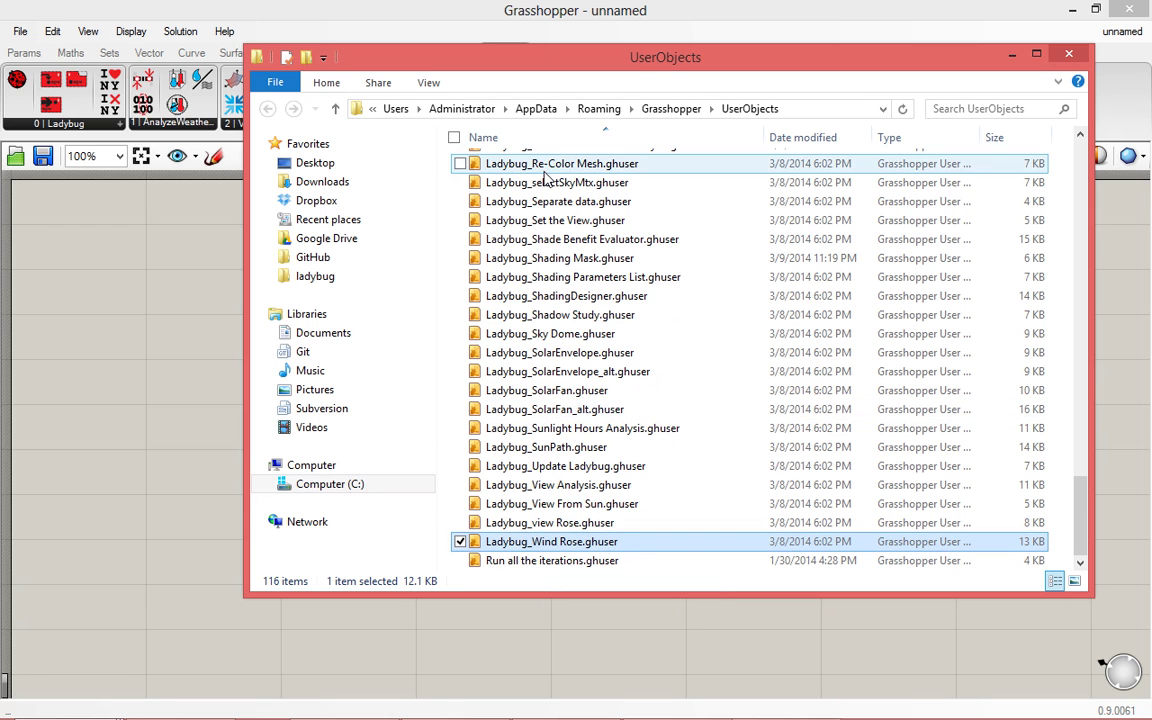
{"action": "left_click", "coordinate": [548, 165], "text": "shift"}
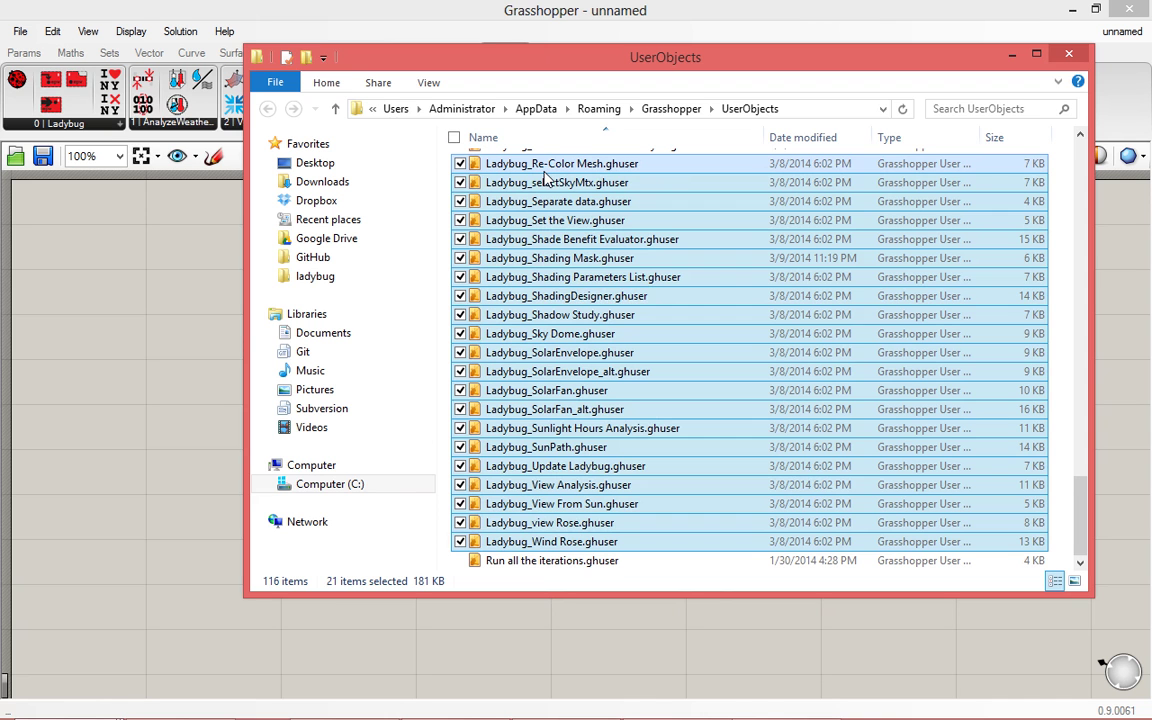
- Delete the 21 selected Ladybug files, leaving 95 items, and close the UserObjects window
{"action": "key", "text": "Delete"}
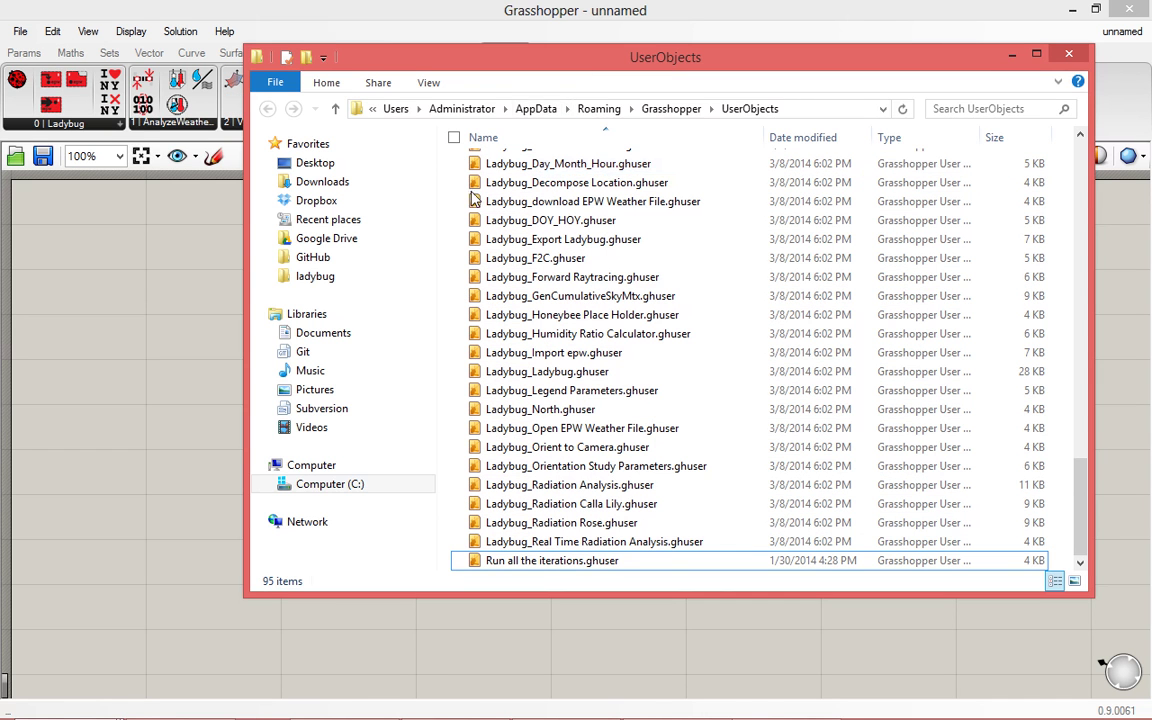
{"action": "left_click_drag", "start_coordinate": [515, 62], "coordinate": [307, 313]}
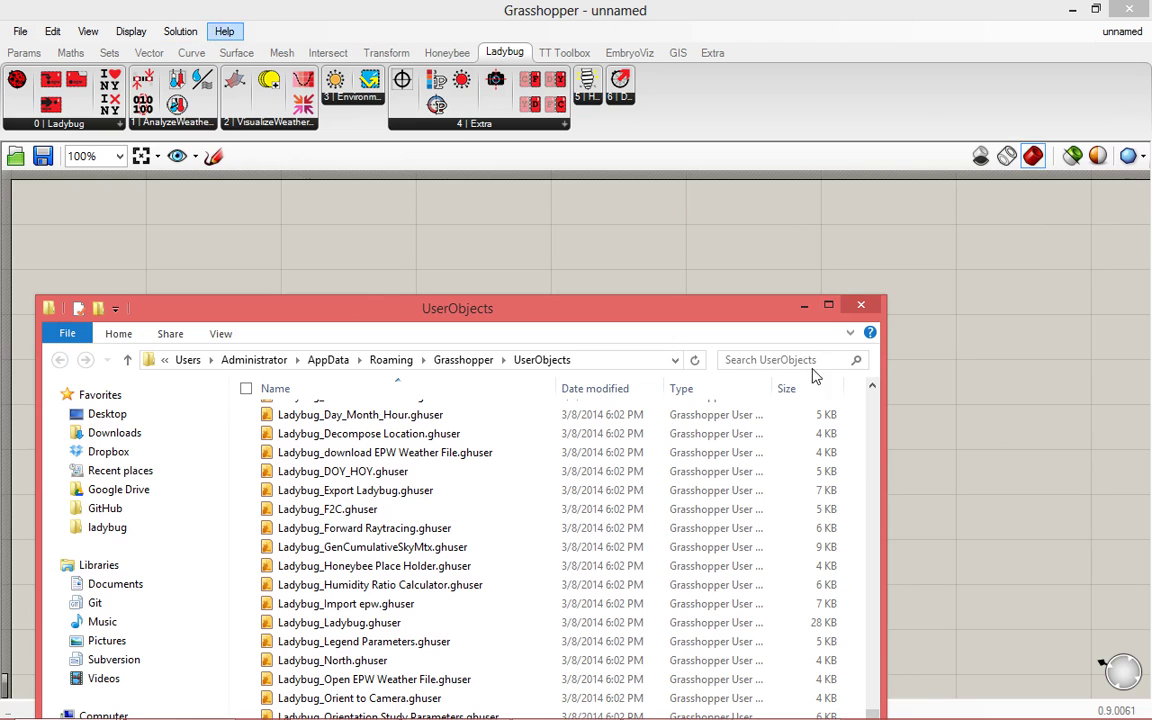
{"action": "left_click", "coordinate": [861, 308]}
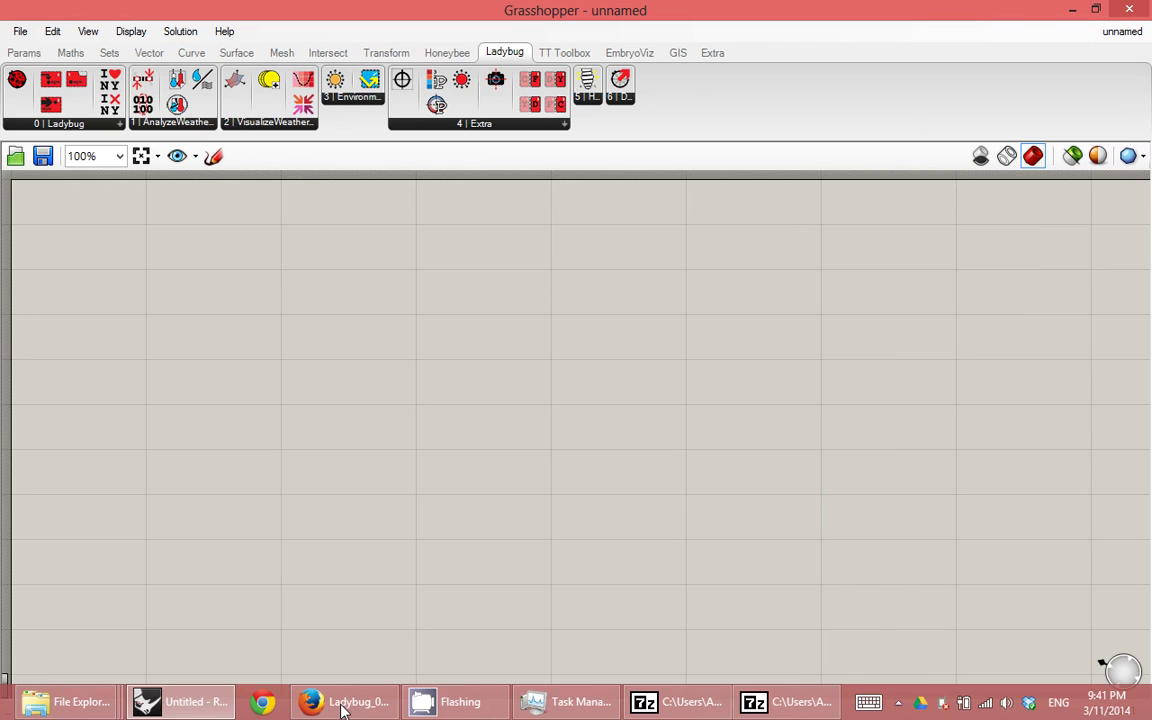
- In Firefox, scroll the Ladybug + Honeybee group page to its 'How do I start?' installation steps
{"action": "left_click", "coordinate": [343, 705]}
{"action": "left_click", "coordinate": [183, 12]}
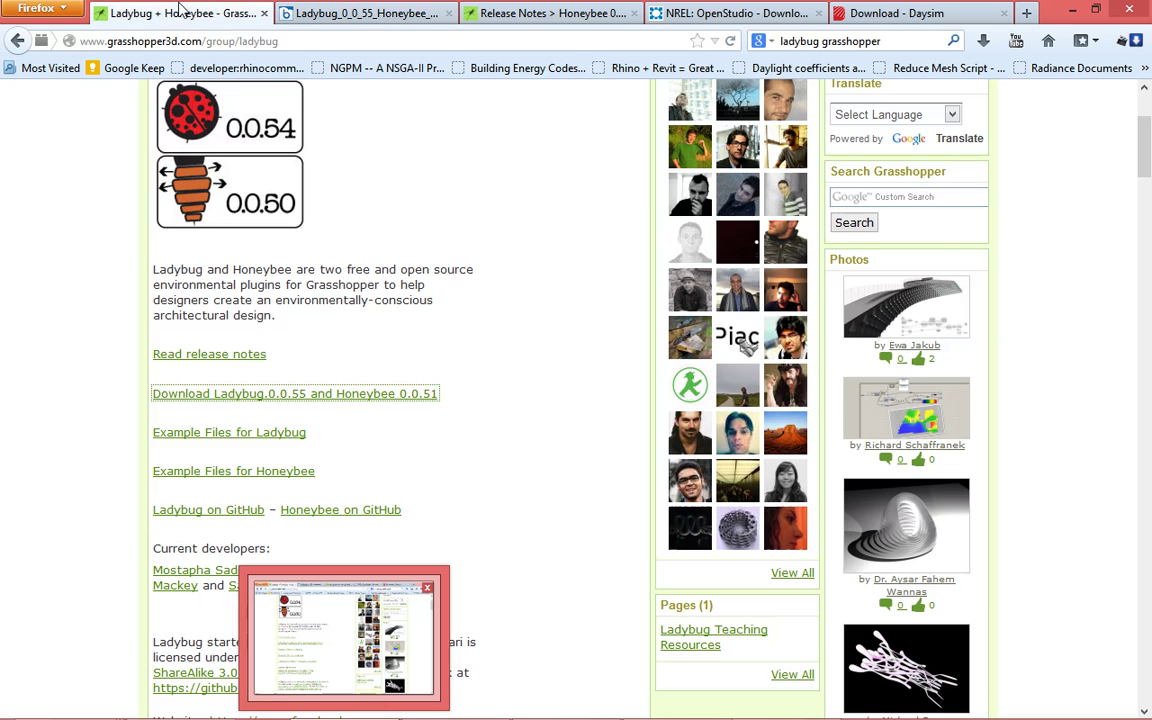
{"action": "scroll", "coordinate": [530, 285], "scroll_direction": "down", "scroll_amount": 5}
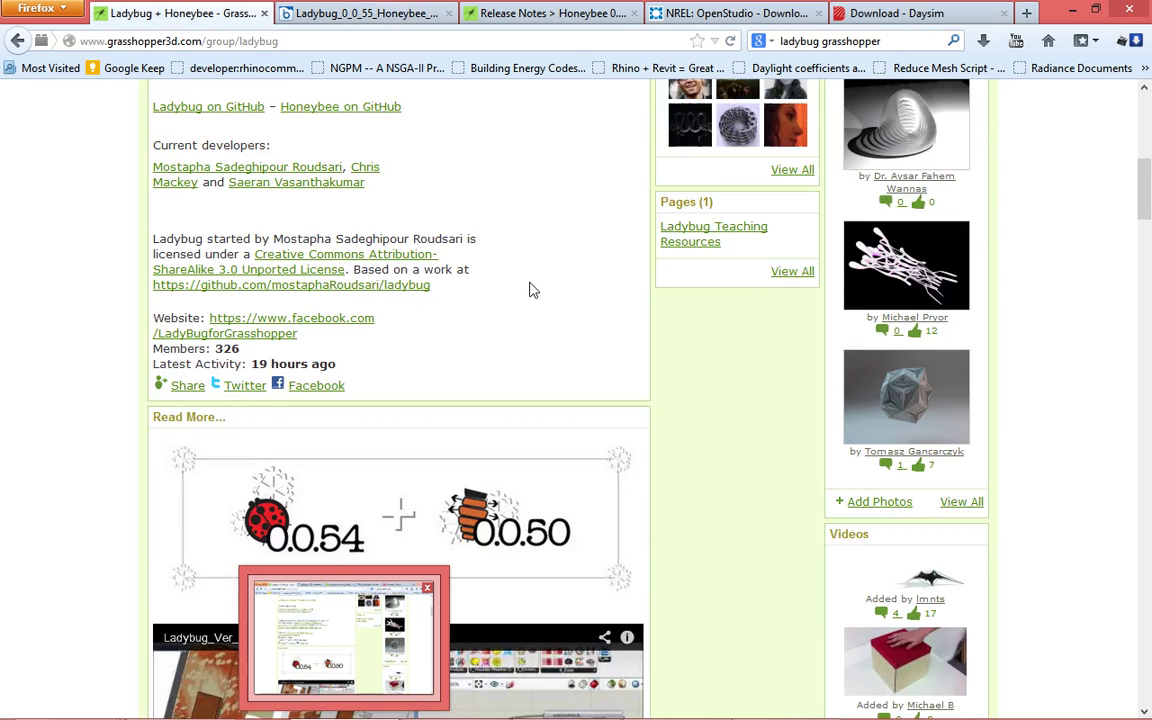
{"action": "scroll", "coordinate": [530, 289], "scroll_direction": "down", "scroll_amount": 15}
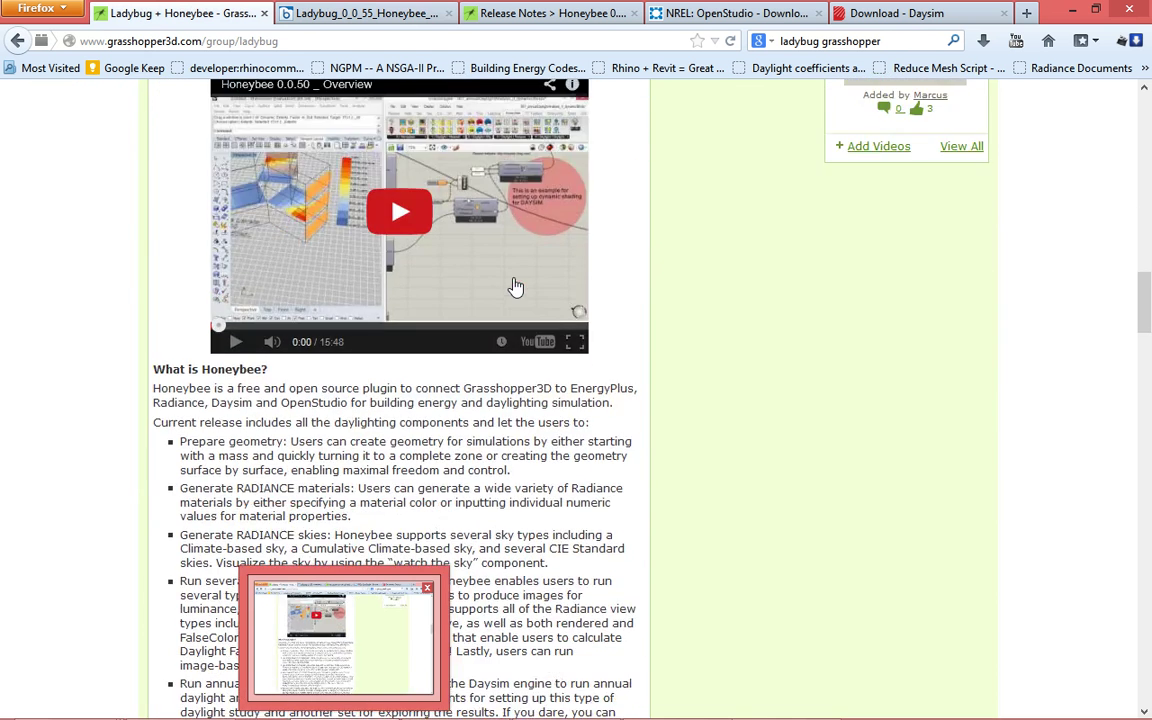
{"action": "scroll", "coordinate": [515, 287], "scroll_direction": "down", "scroll_amount": 9}
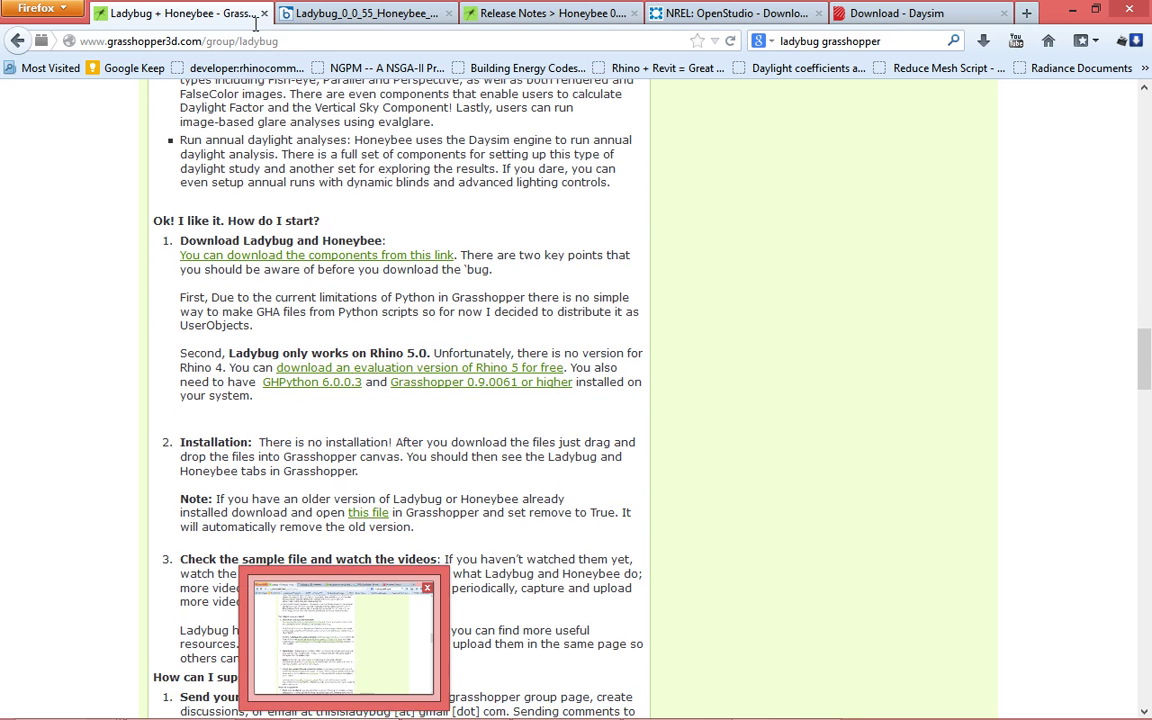
{"action": "left_click", "coordinate": [290, 41]}
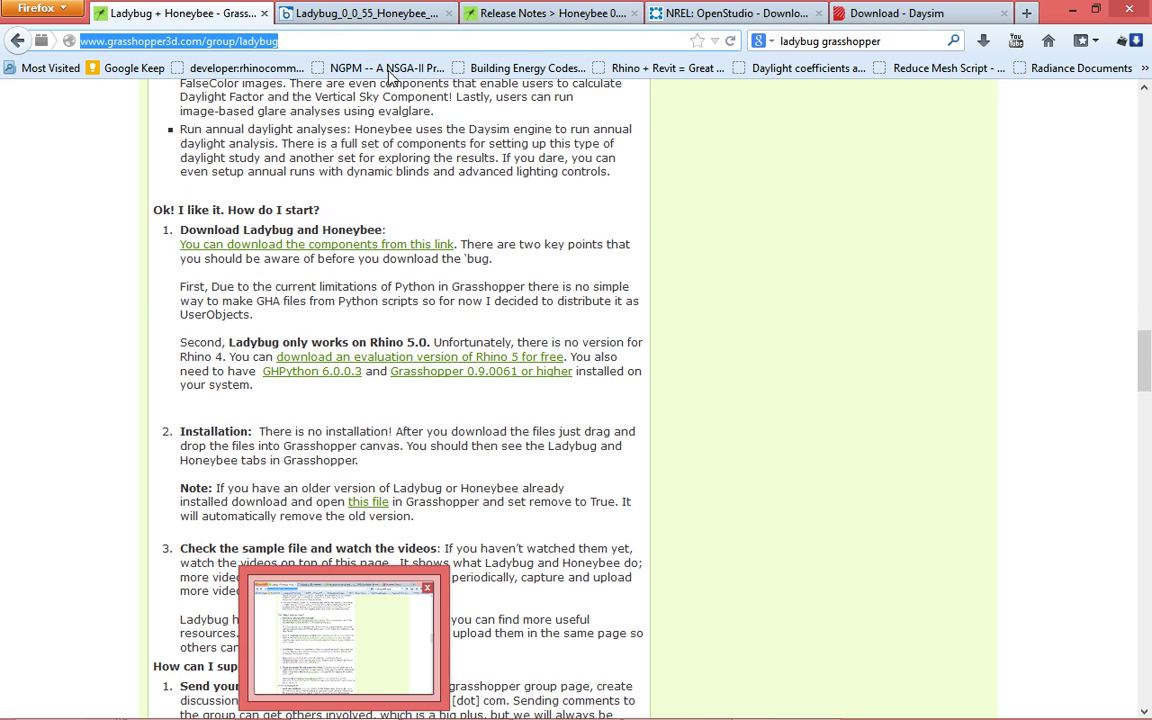
{"action": "scroll", "coordinate": [470, 147], "scroll_direction": "down", "scroll_amount": 2}
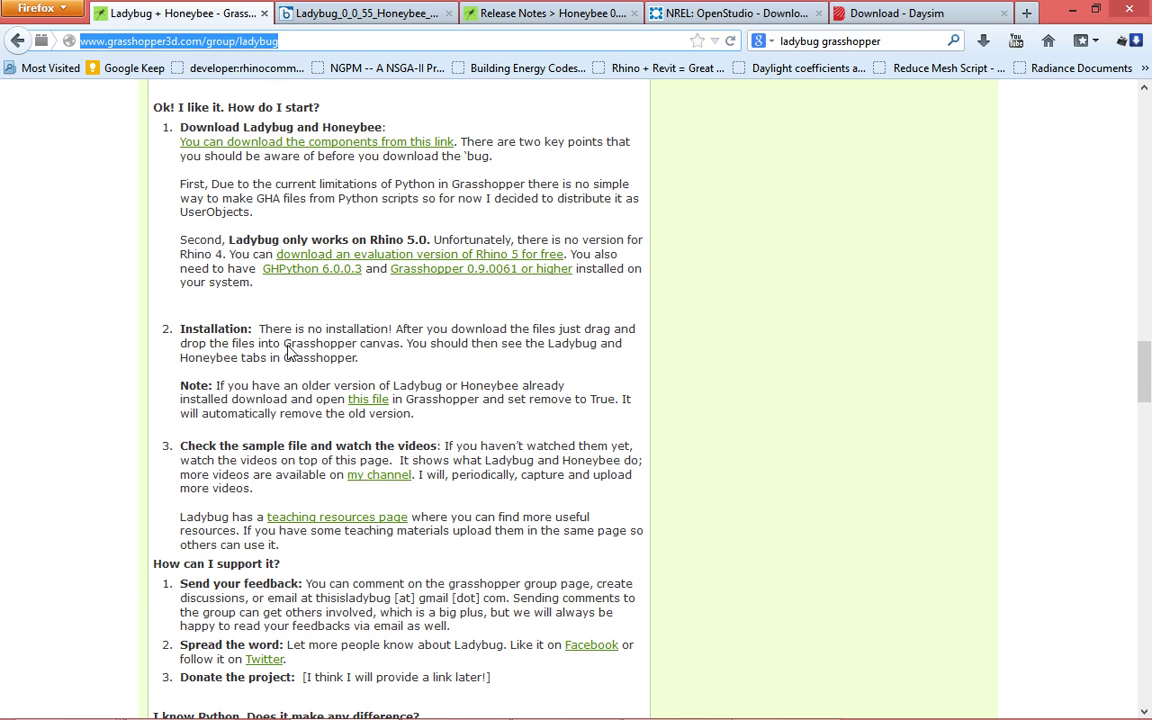
{"action": "left_click_drag", "start_coordinate": [257, 328], "coordinate": [184, 328]}
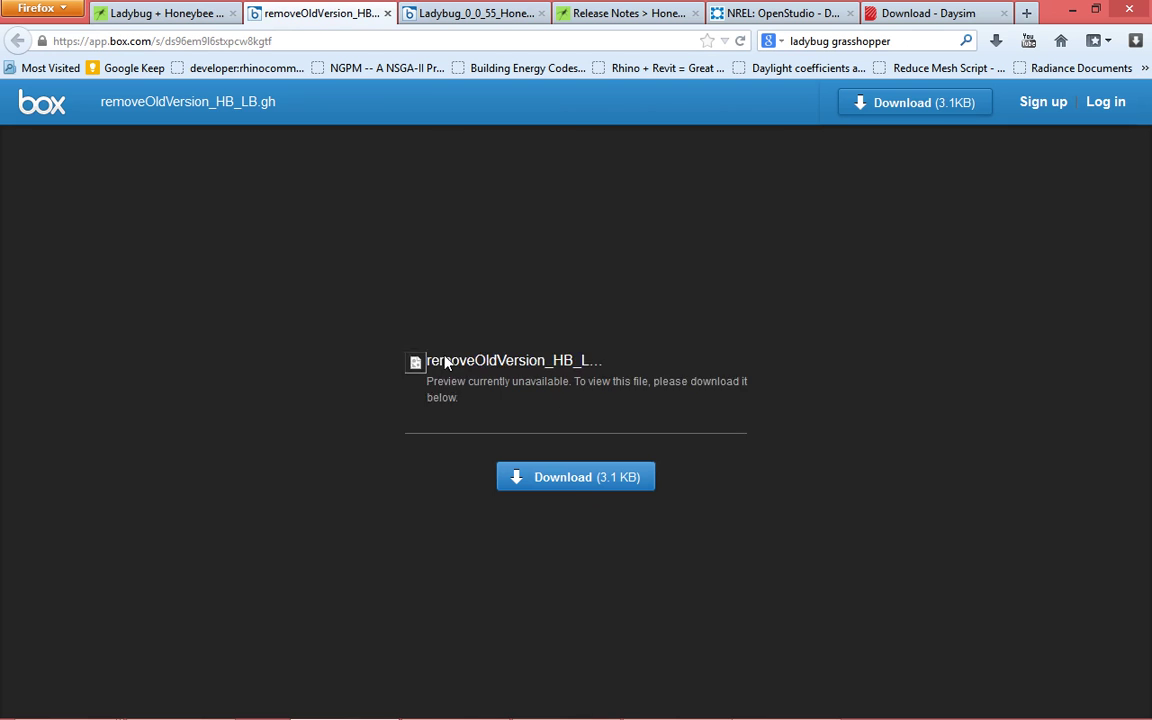
- Save removeOldVersion_HB_LB.gh to Downloads and drag it over to Grasshopper
{"action": "left_click", "coordinate": [599, 497]}
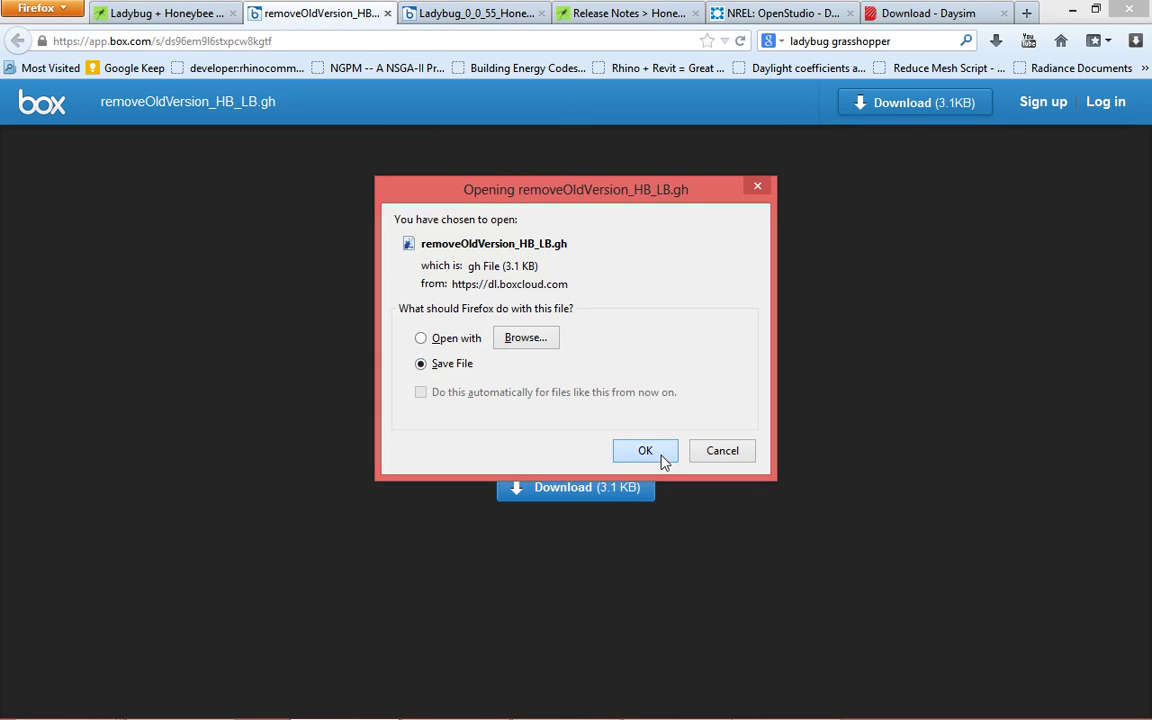
{"action": "left_click", "coordinate": [645, 451]}
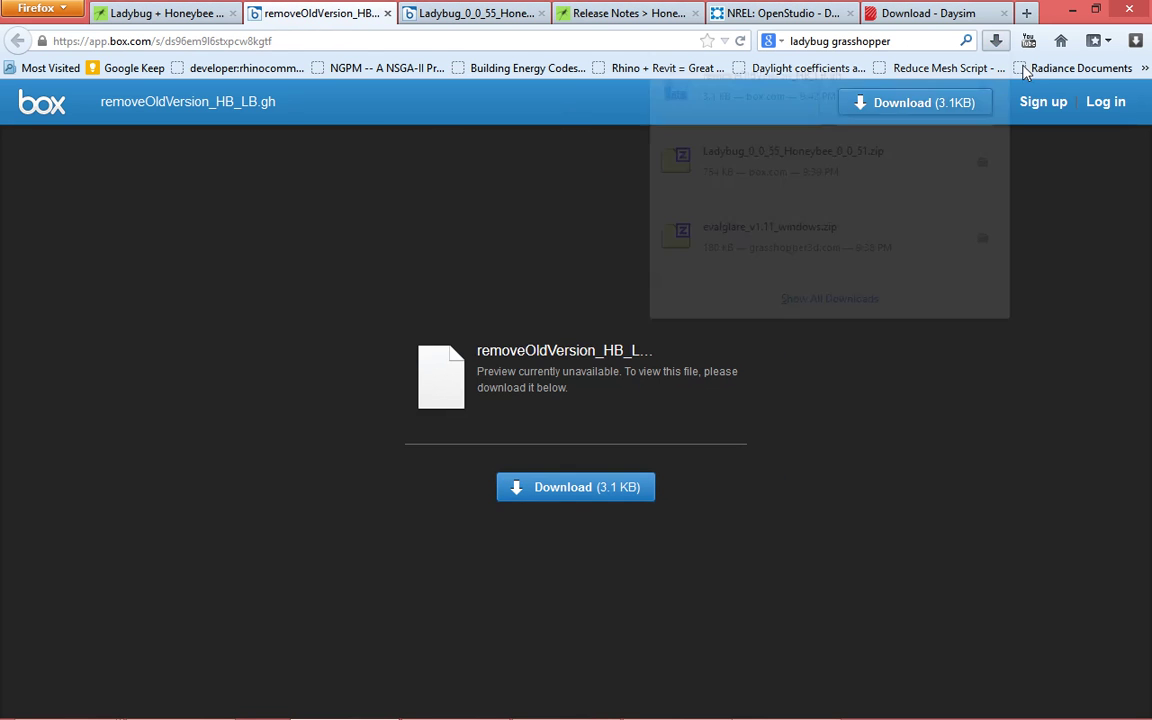
{"action": "left_click", "coordinate": [984, 96]}
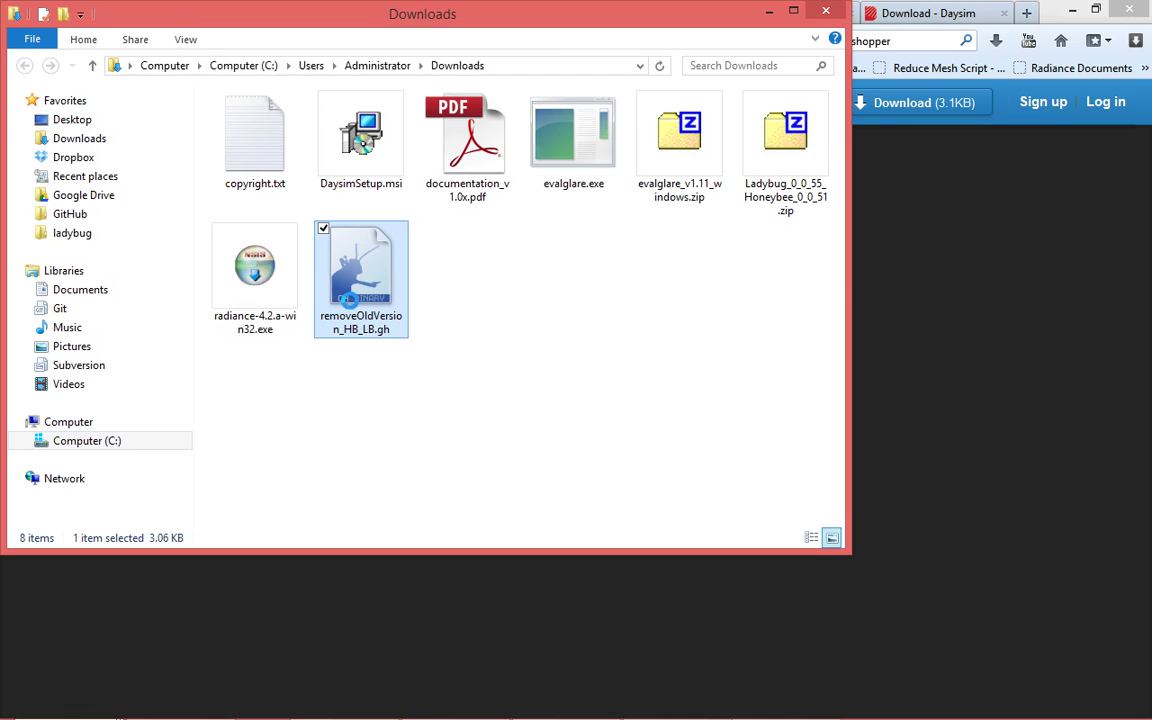
{"action": "left_click_drag", "start_coordinate": [352, 303], "coordinate": [514, 440]}
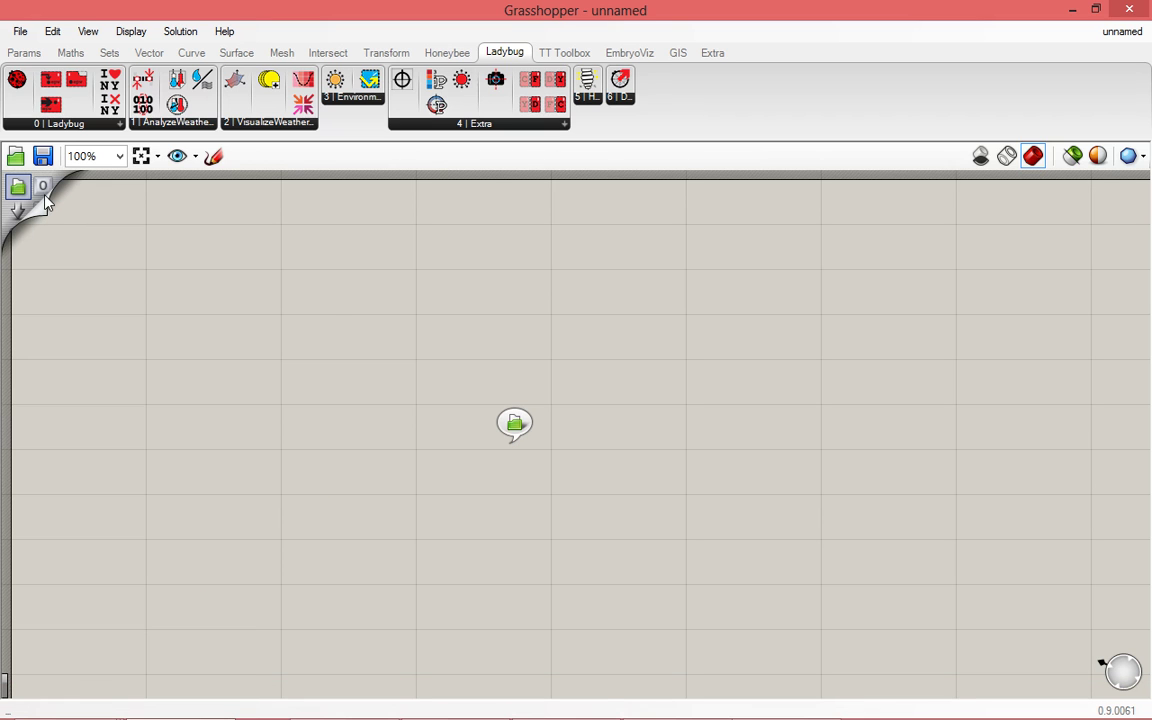
- Open removeOldVersion_HB_LB.gh from Downloads and list the installed Honeybee components
{"action": "left_click", "coordinate": [19, 32]}
{"action": "left_click", "coordinate": [76, 79]}
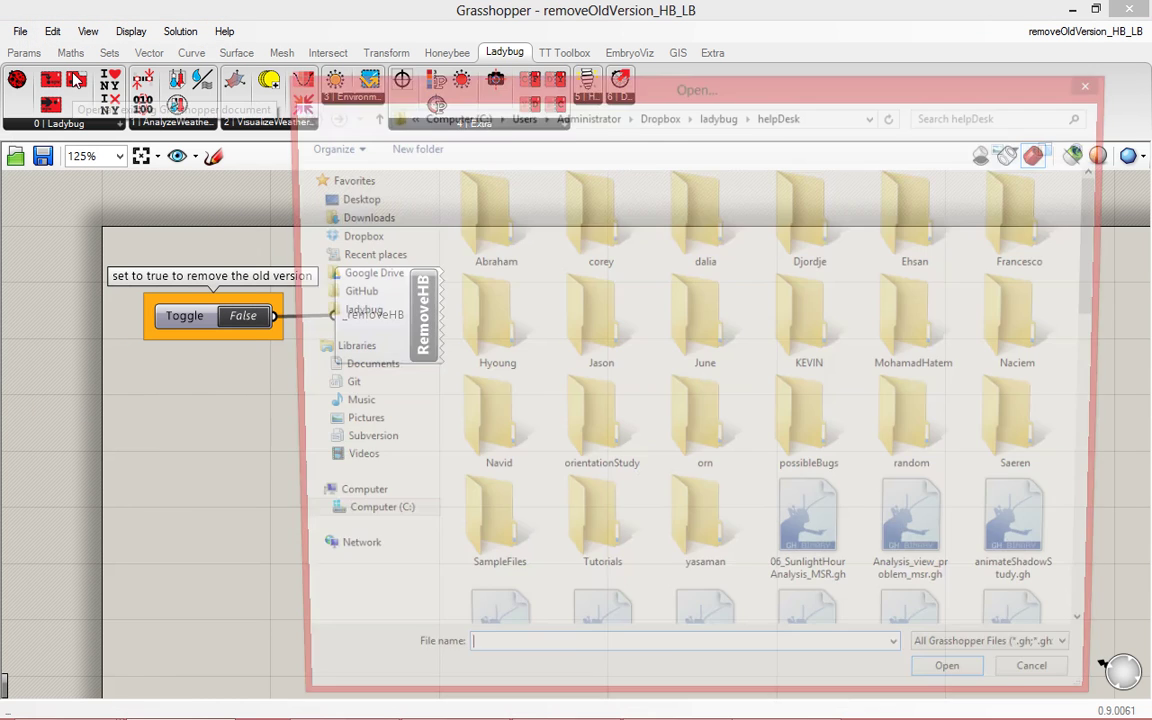
{"action": "left_click", "coordinate": [355, 220]}
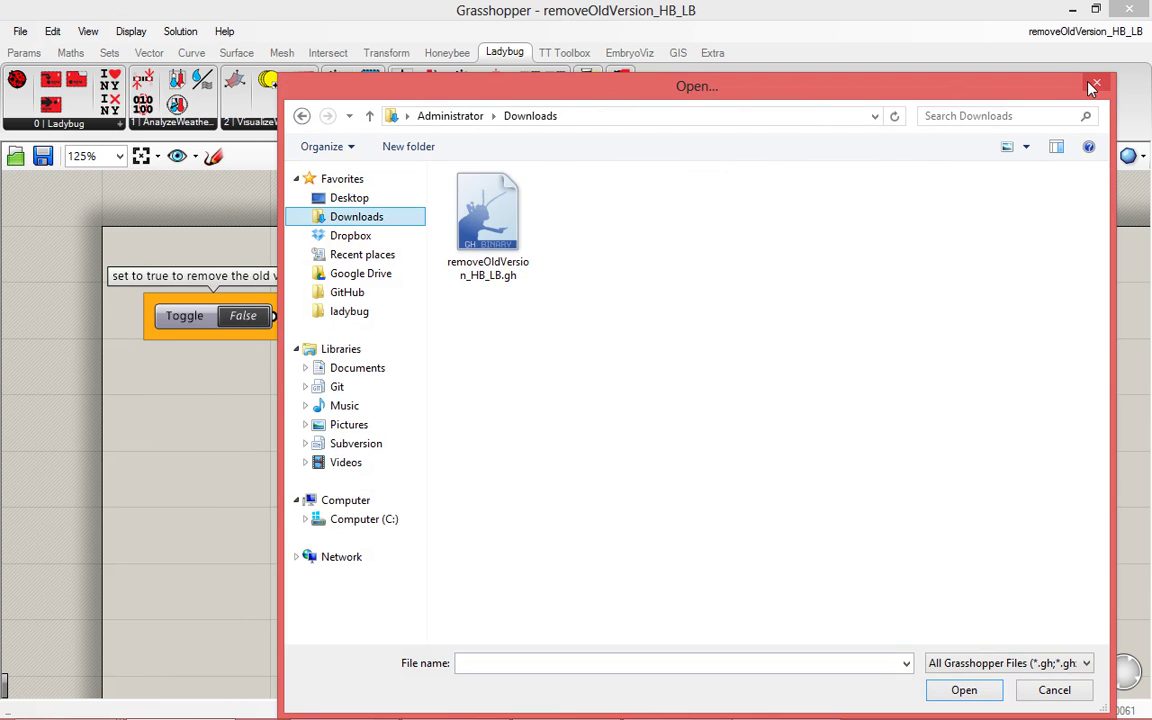
{"action": "double_click", "coordinate": [488, 220]}
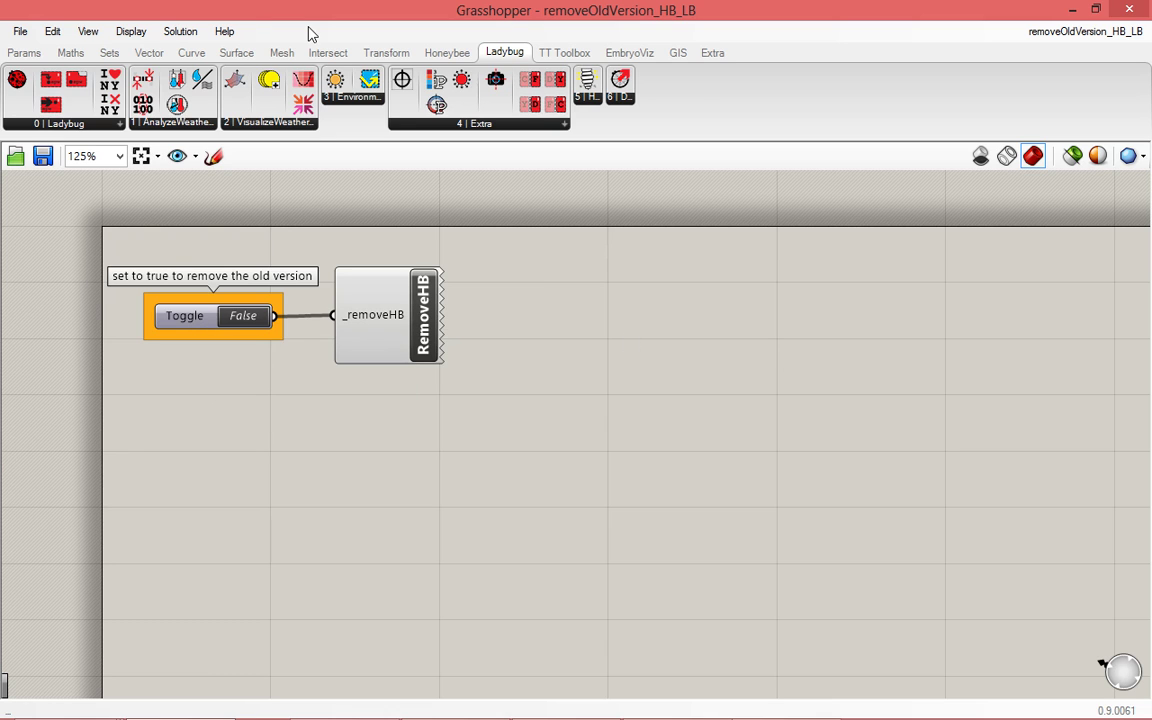
{"action": "left_click", "coordinate": [450, 52]}
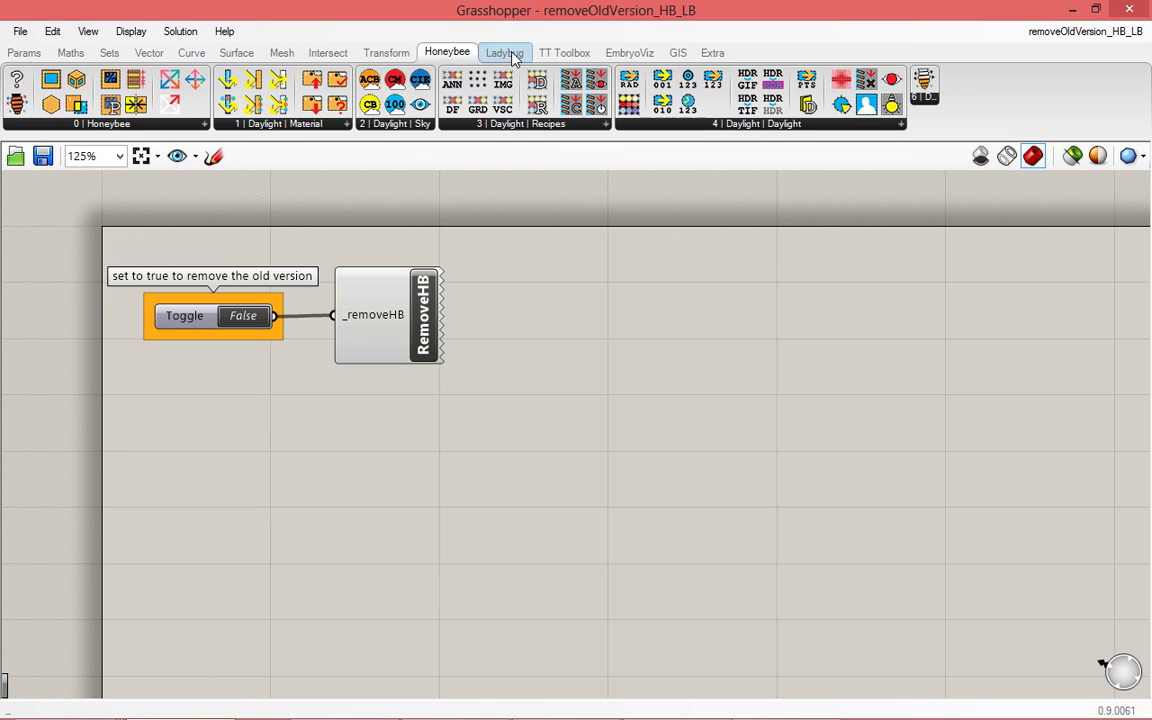
- Switch the RemoveHB toggle to True and back to False, then close the file without saving
{"action": "double_click", "coordinate": [250, 318]}
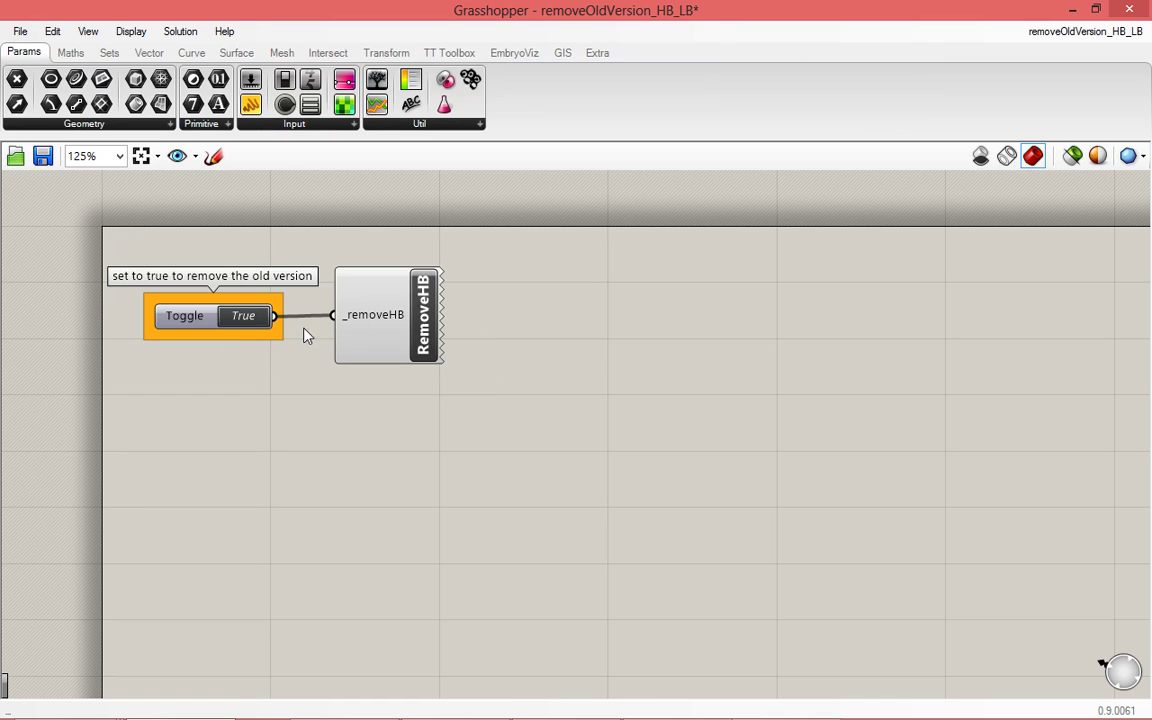
{"action": "double_click", "coordinate": [248, 320]}
{"action": "left_click_drag", "start_coordinate": [193, 469], "coordinate": [1093, 35]}
{"action": "left_click", "coordinate": [1092, 35]}
{"action": "left_click", "coordinate": [1102, 56]}
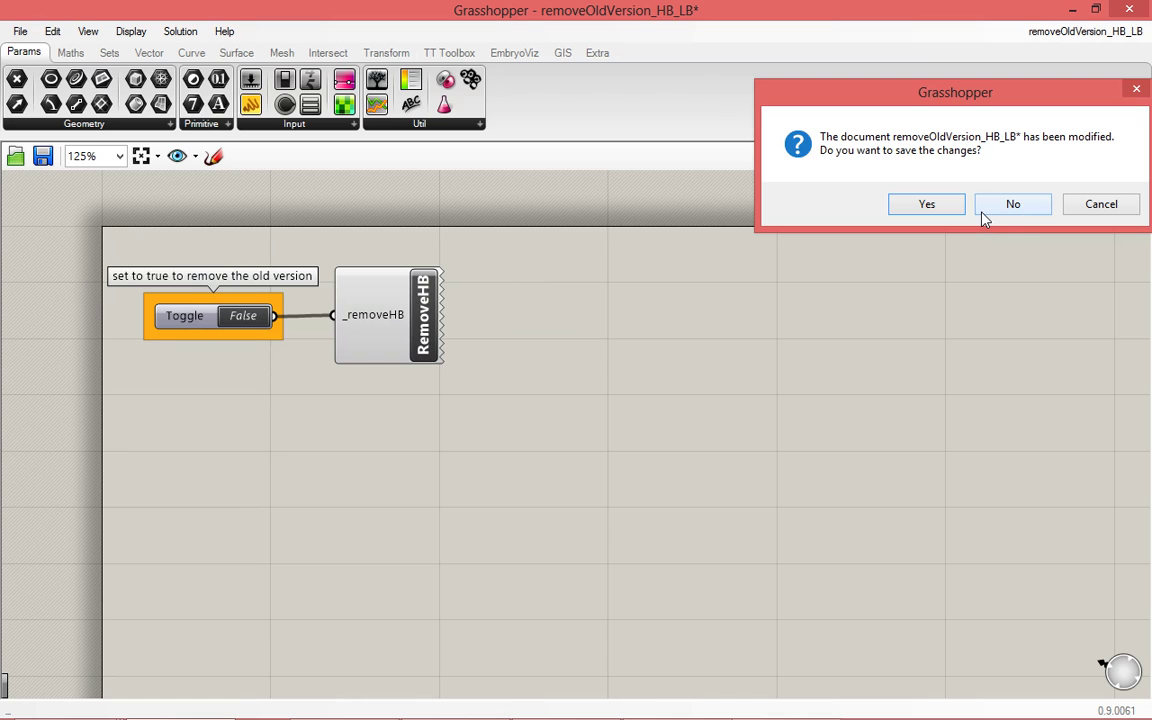
{"action": "left_click", "coordinate": [1008, 208]}
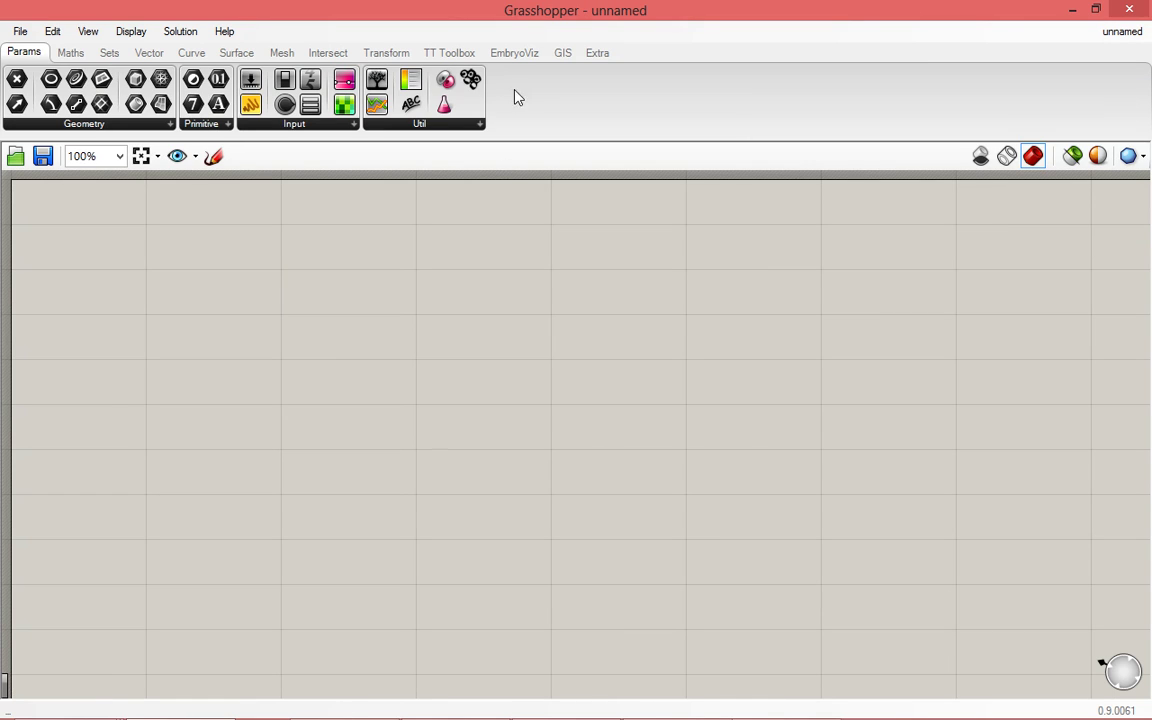
{"action": "left_click_drag", "start_coordinate": [540, 10], "coordinate": [540, 72]}
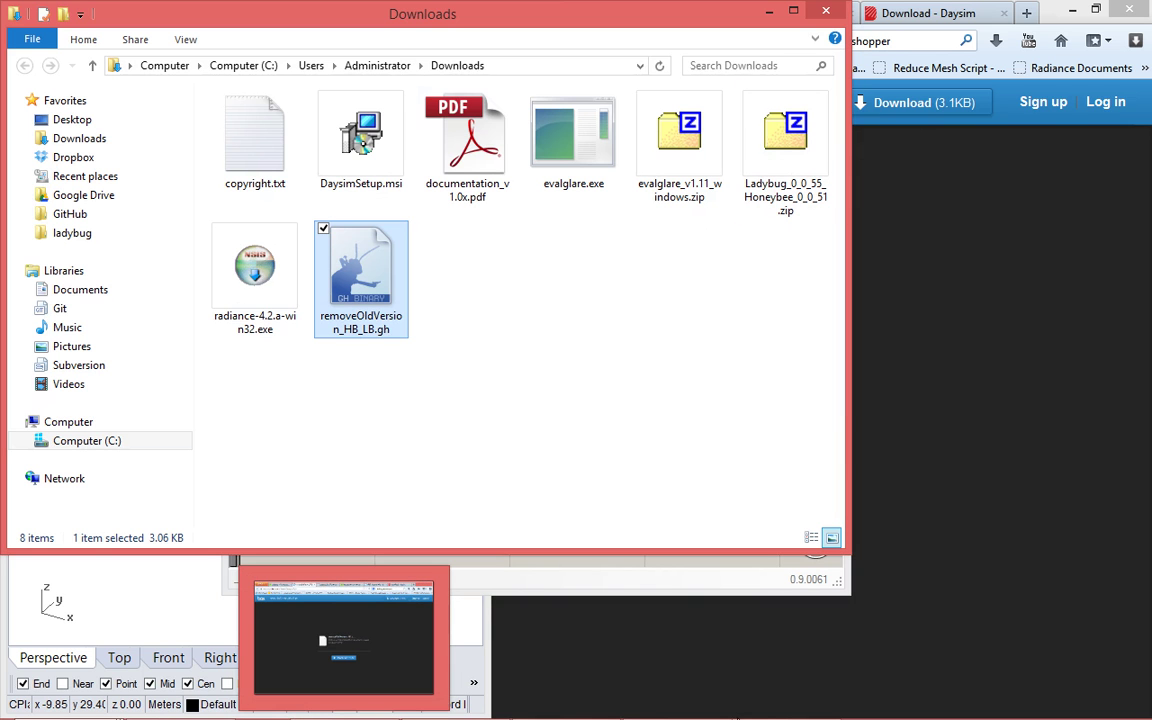
- Open the Ladybug_0_0_55_Honeybee_0_0_51.zip archive and create a new LBHB folder in Downloads
{"action": "double_click", "coordinate": [790, 128]}
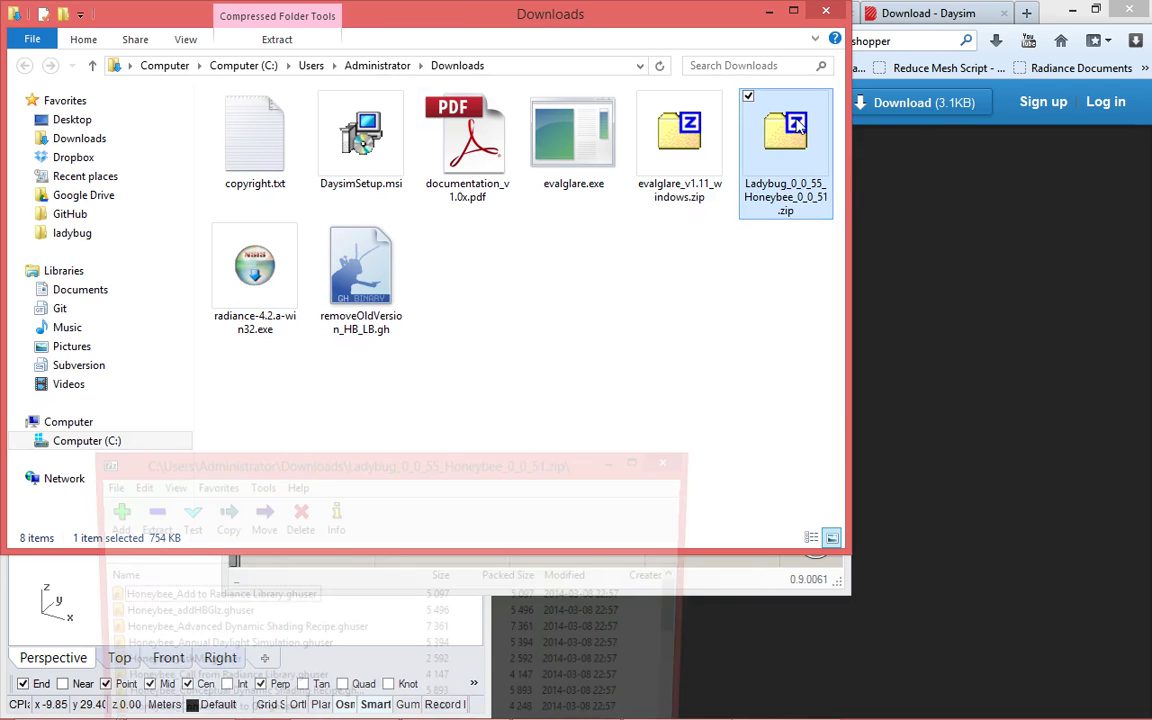
{"action": "left_click_drag", "start_coordinate": [480, 445], "coordinate": [566, 430]}
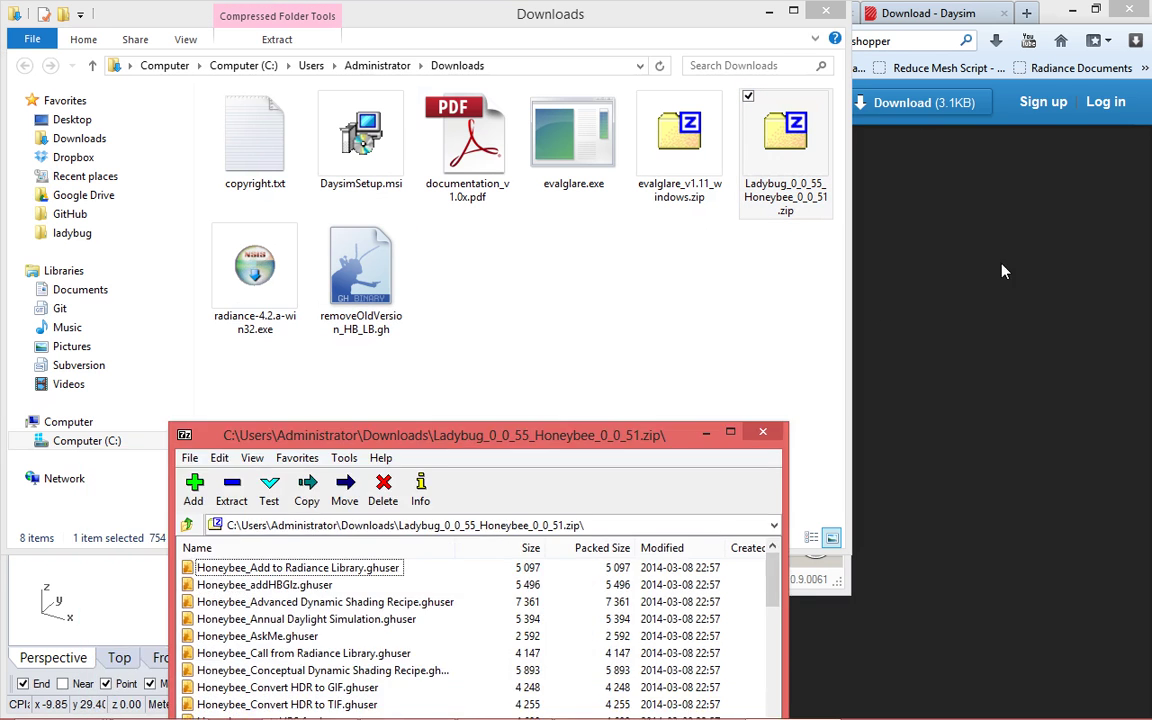
{"action": "left_click_drag", "start_coordinate": [1005, 271], "coordinate": [988, 192]}
{"action": "left_click", "coordinate": [392, 332]}
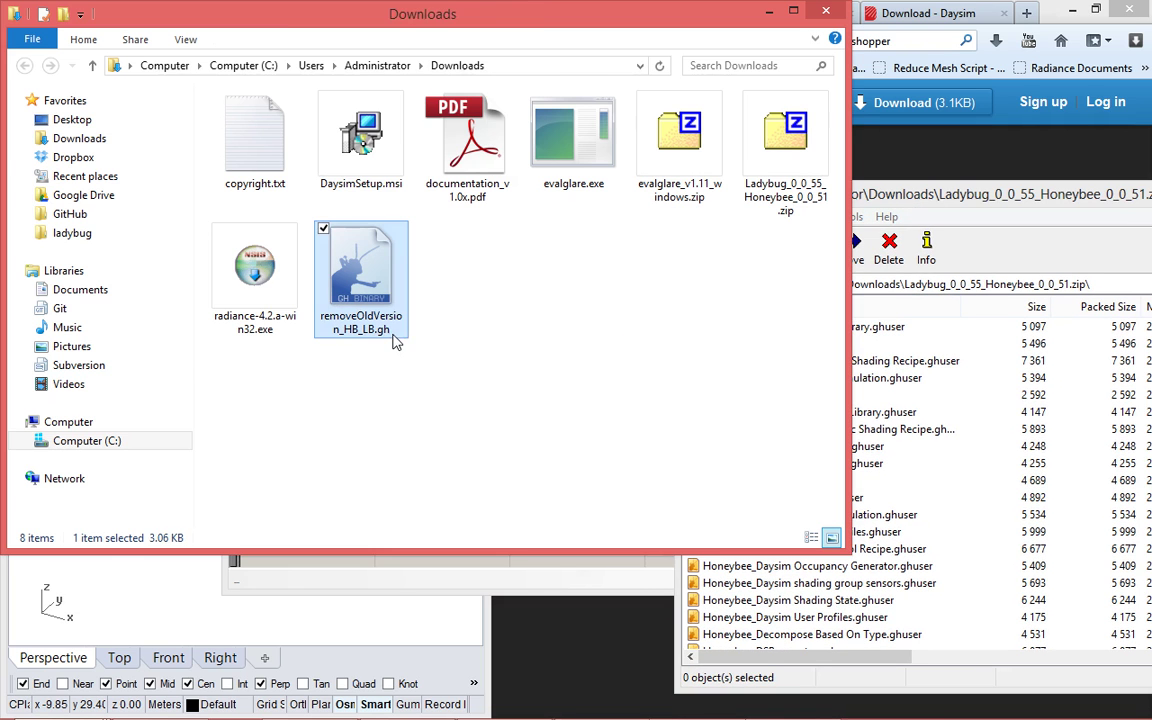
{"action": "left_click", "coordinate": [563, 333]}
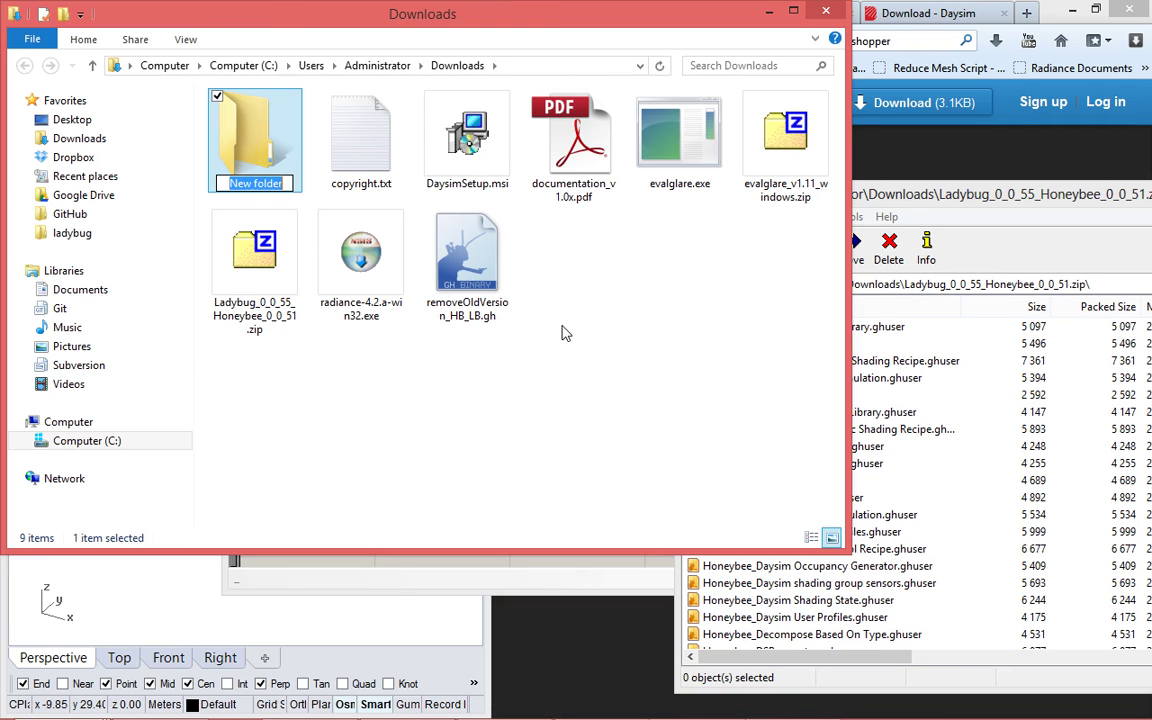
{"action": "type", "text": "LBHB"}
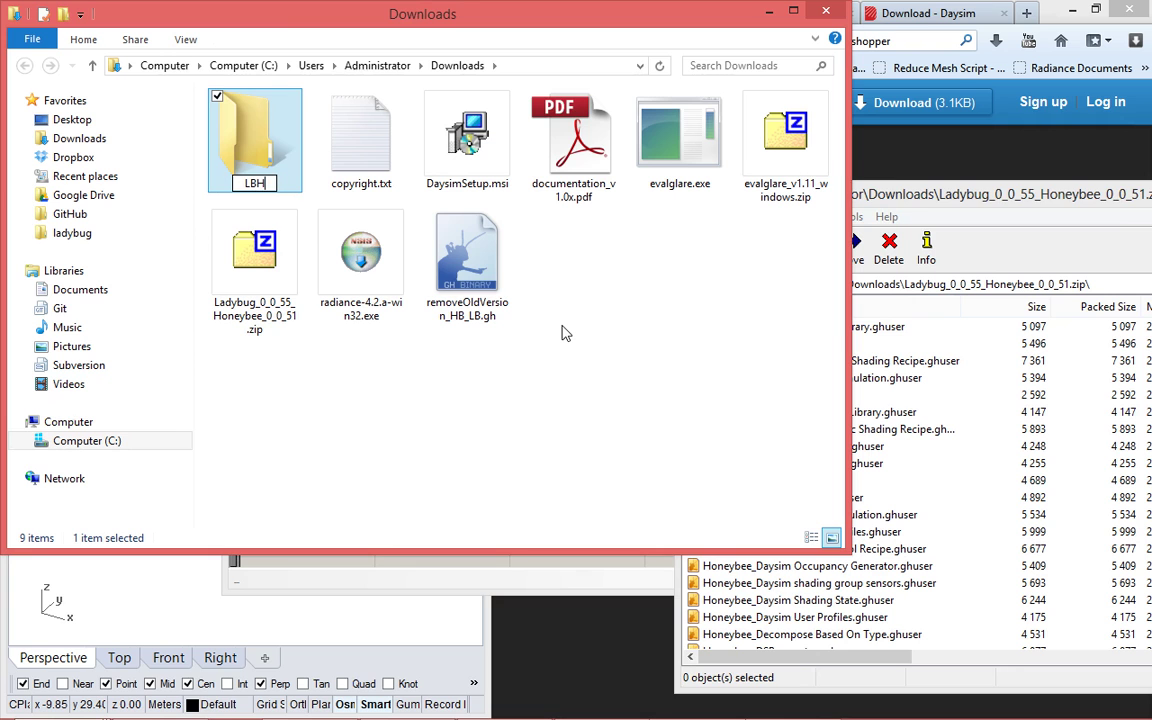
{"action": "left_click", "coordinate": [671, 379]}
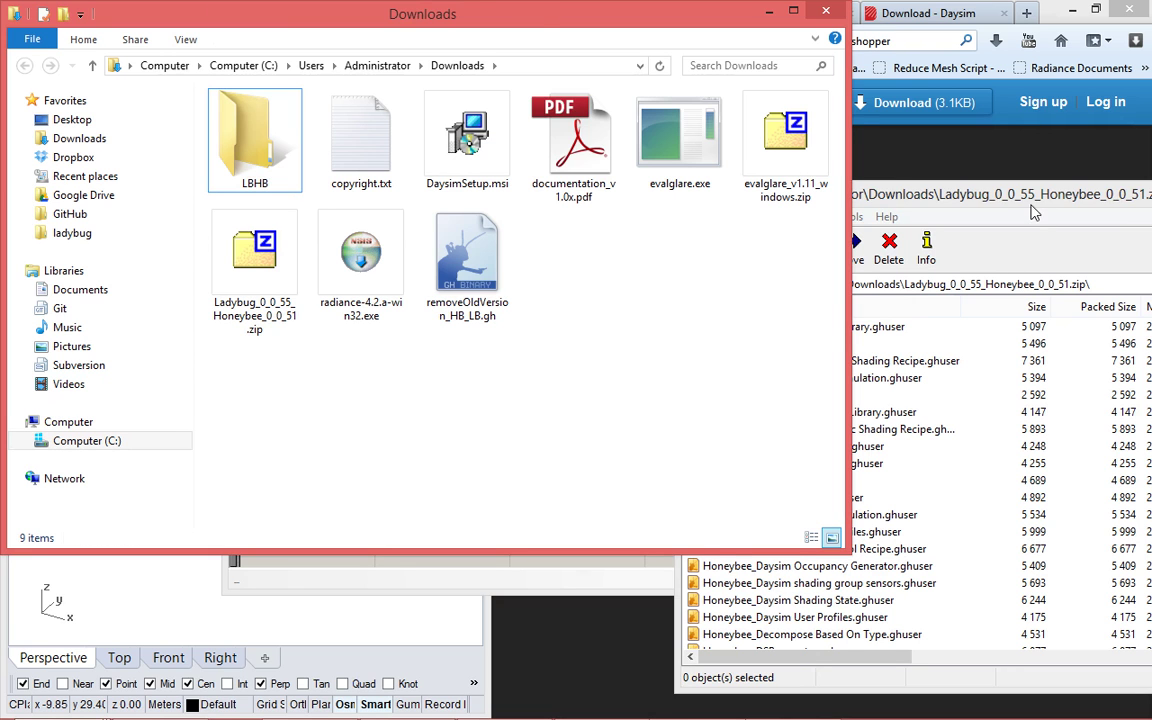
- Copy all 113 archive files into LBHB and open that folder beside Grasshopper
{"action": "left_click", "coordinate": [922, 194]}
{"action": "key", "text": "ctrl+a"}
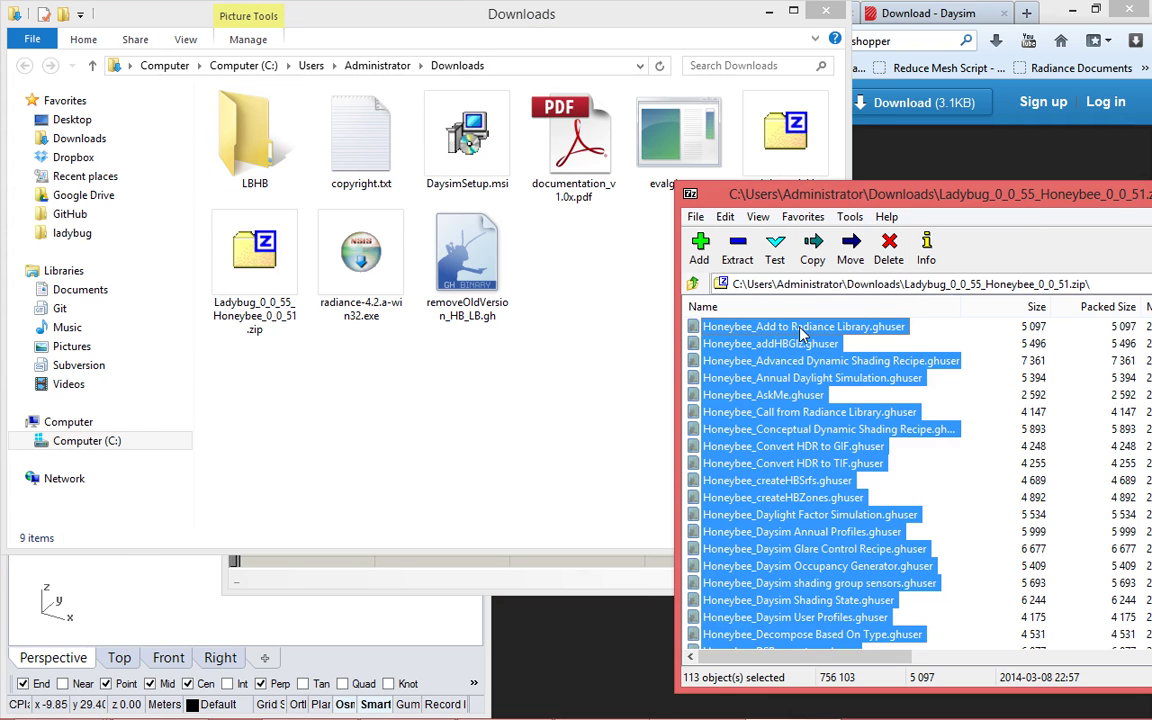
{"action": "left_click_drag", "start_coordinate": [800, 333], "coordinate": [255, 145]}
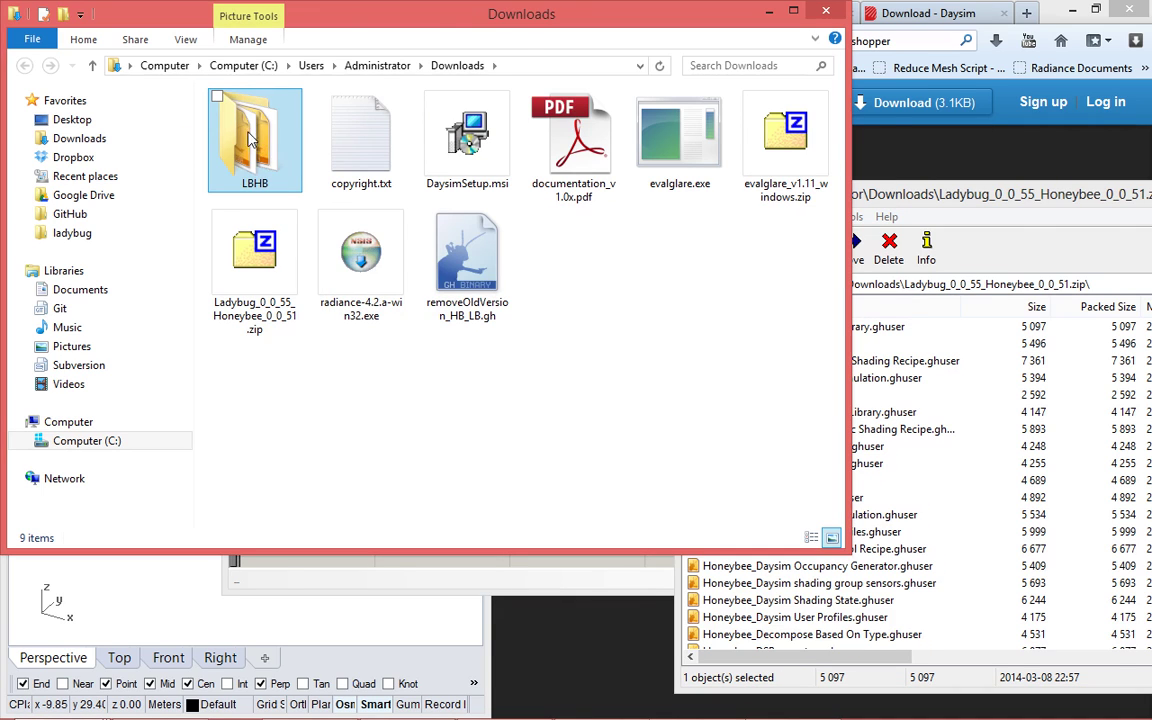
{"action": "double_click", "coordinate": [230, 125]}
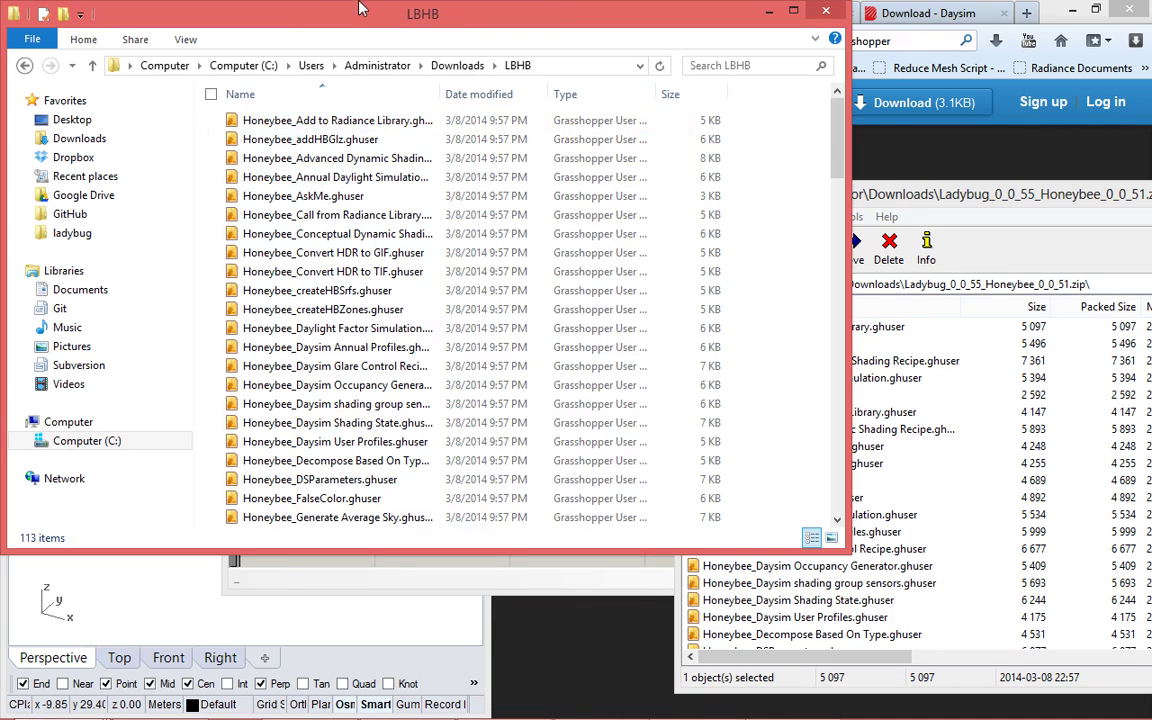
{"action": "left_click_drag", "start_coordinate": [360, 8], "coordinate": [940, 97]}
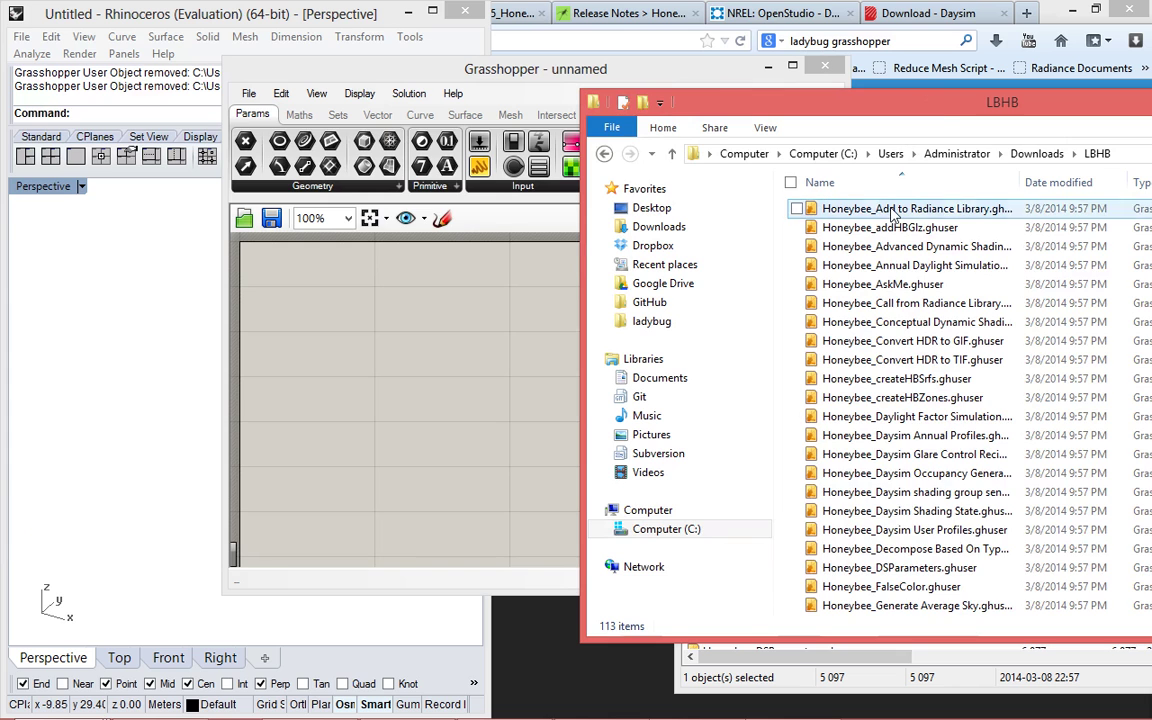
- Drag all 113 .ghuser files from LBHB onto the Grasshopper canvas and check the Honeybee and Ladybug tabs
{"action": "key", "text": "ctrl+a"}
{"action": "left_click_drag", "start_coordinate": [893, 215], "coordinate": [406, 331]}
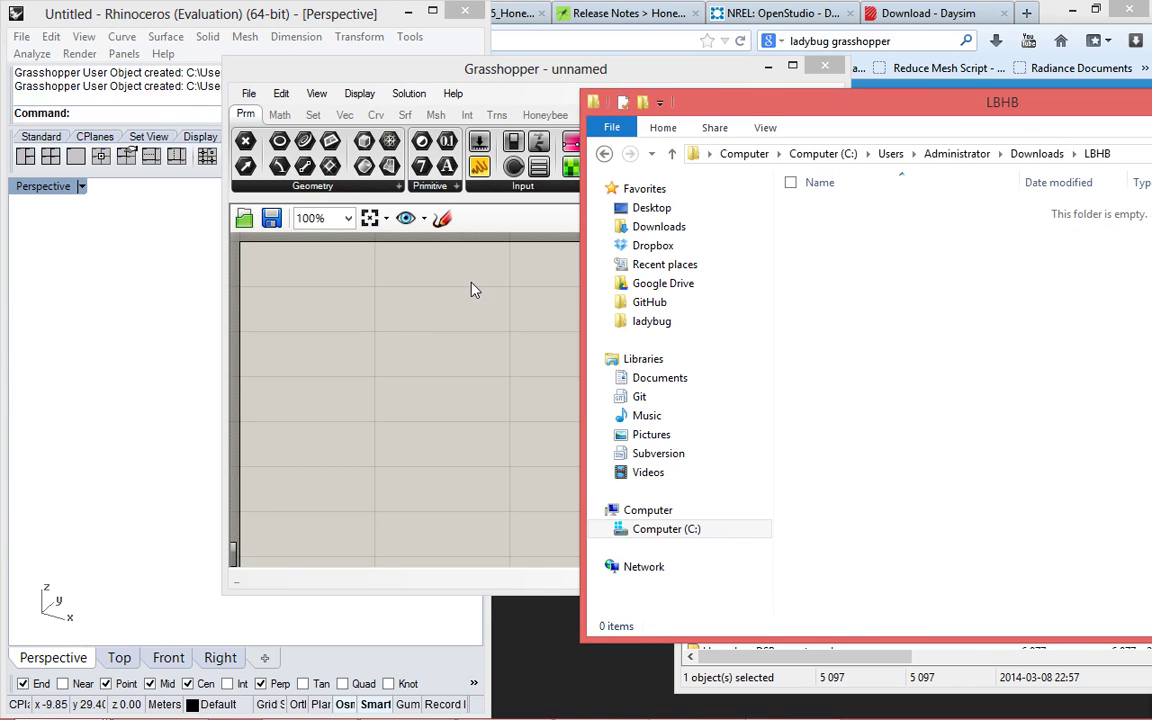
{"action": "left_click", "coordinate": [404, 360]}
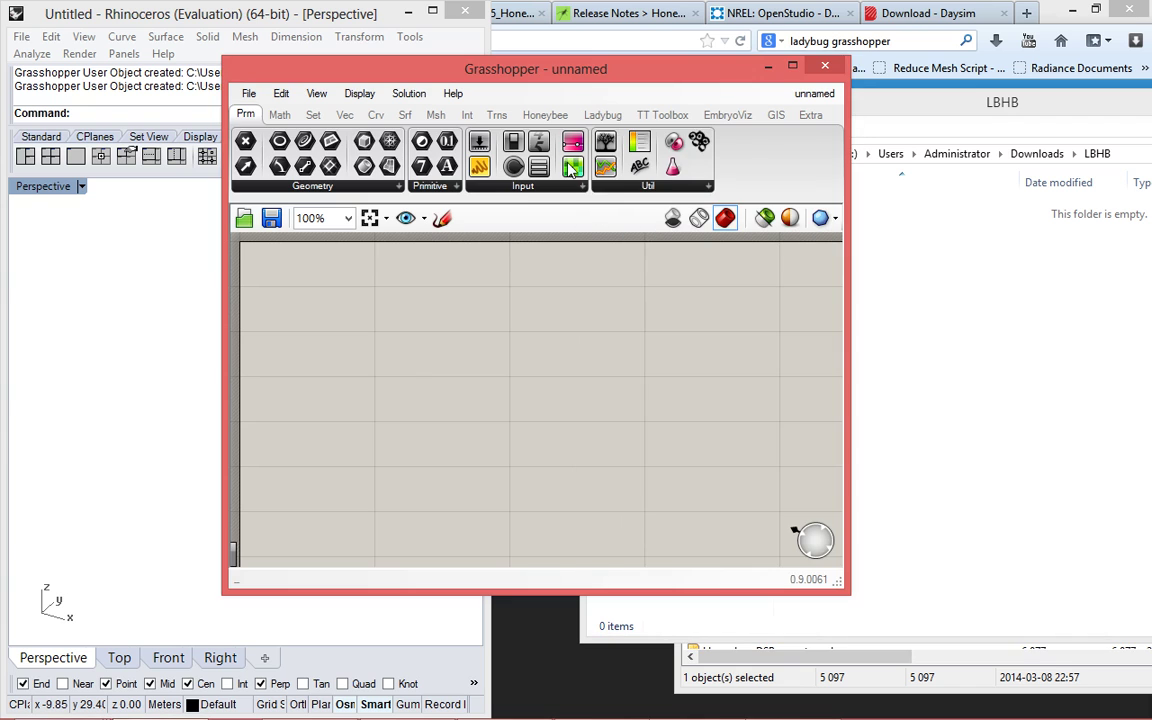
{"action": "left_click", "coordinate": [545, 115]}
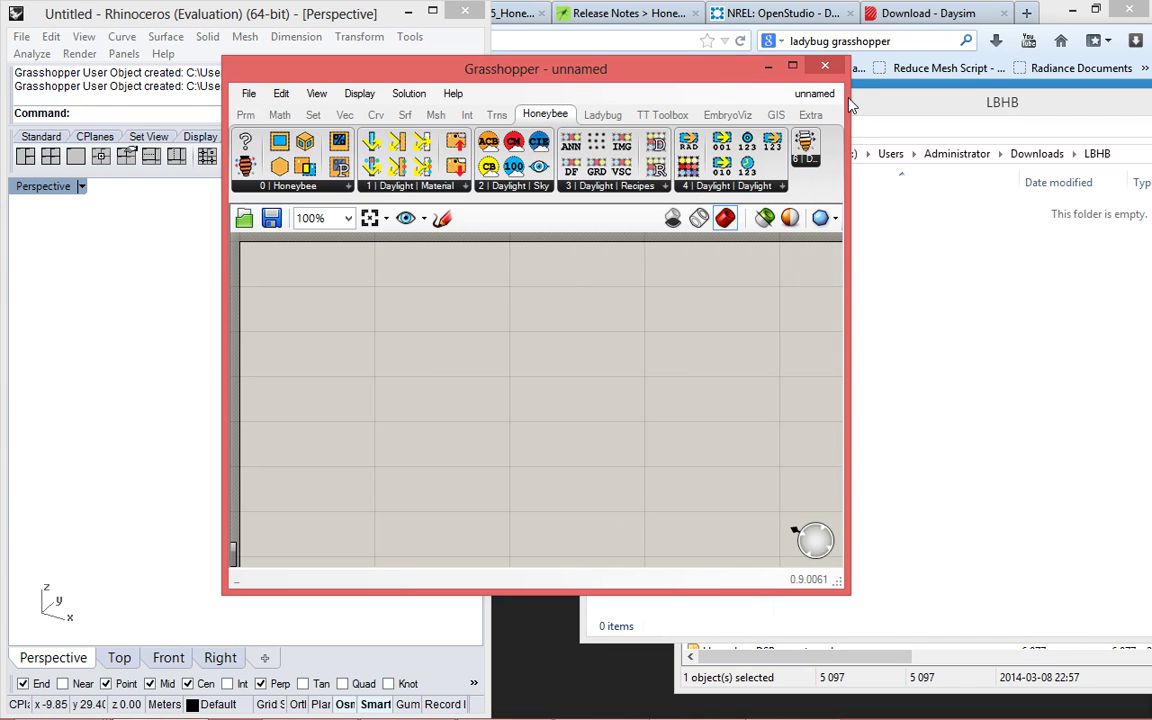
{"action": "double_click", "coordinate": [725, 65]}
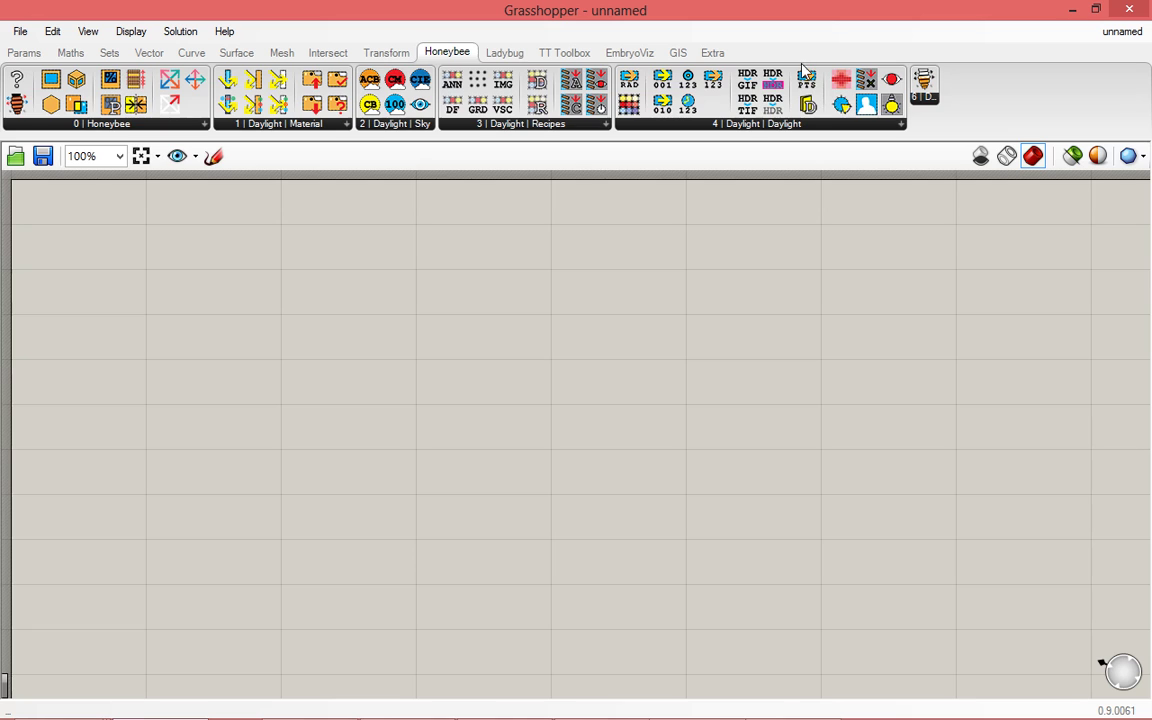
{"action": "left_click", "coordinate": [508, 52]}
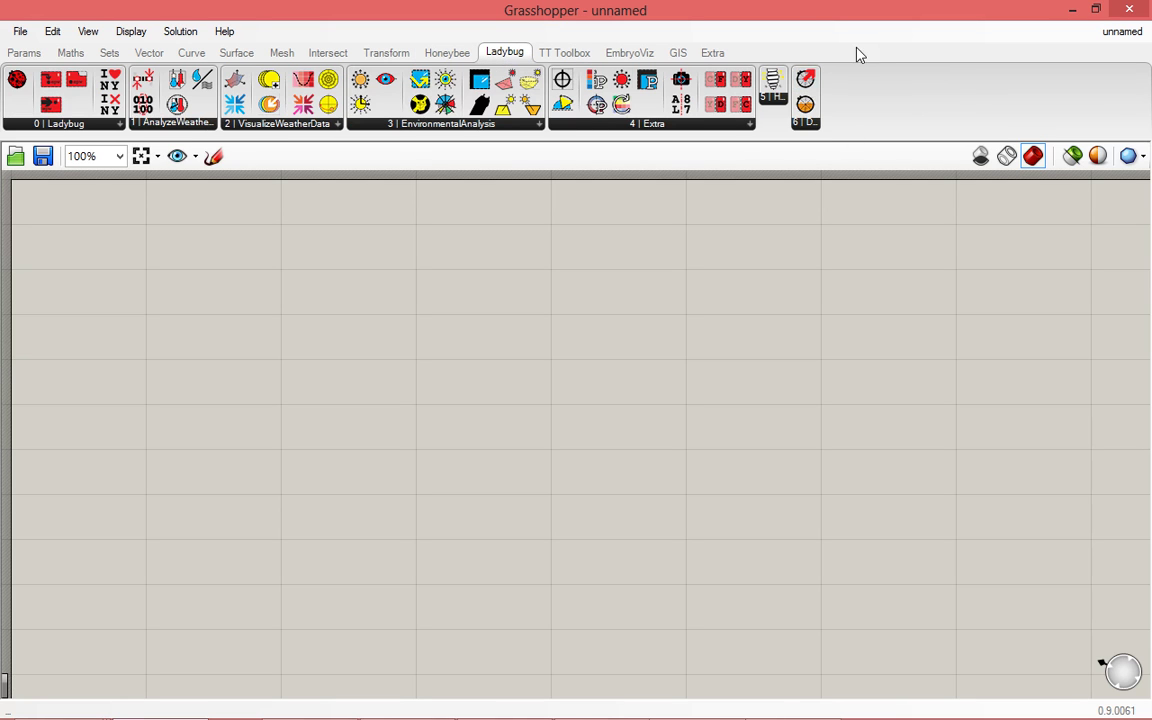
{"action": "double_click", "coordinate": [716, 14]}
{"action": "left_click_drag", "start_coordinate": [857, 37], "coordinate": [714, 76]}
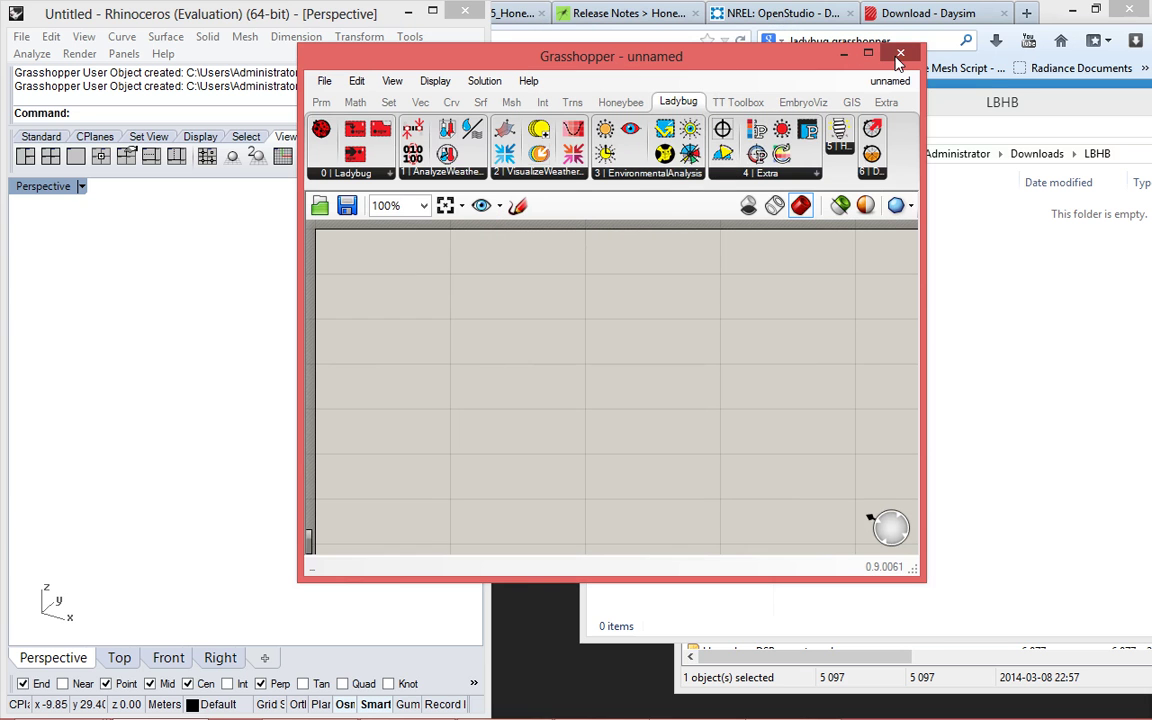
- Close Grasshopper, run GrasshopperUnloadPlugin, then relaunch Grasshopper from Rhino's command line
{"action": "left_click", "coordinate": [899, 56]}
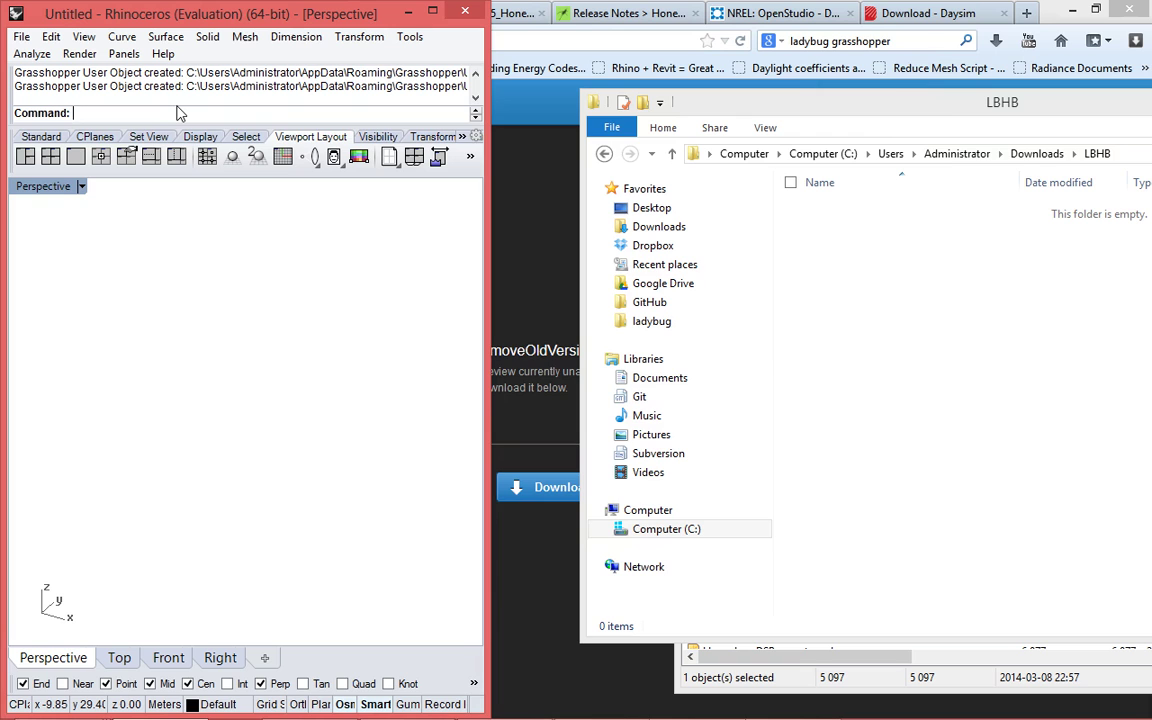
{"action": "type", "text": "Grasshopper"}
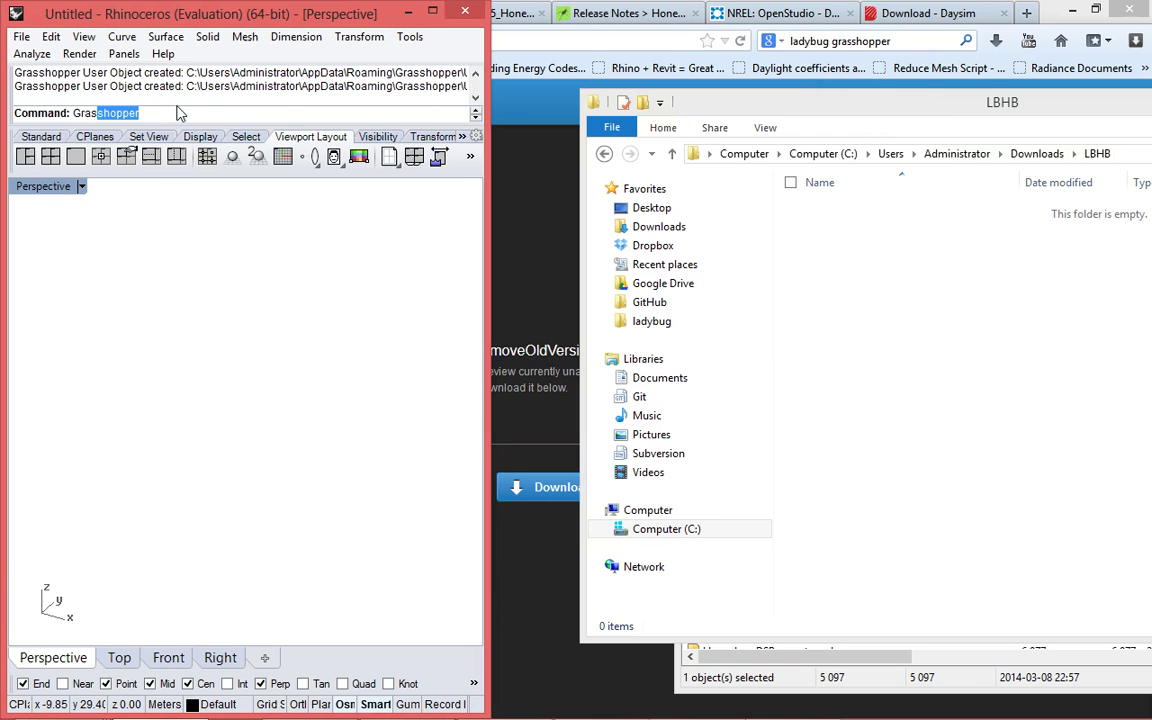
{"action": "key", "text": "Down"}
{"action": "key", "text": "Down"}
{"action": "key", "text": "Down"}
{"action": "key", "text": "Down"}
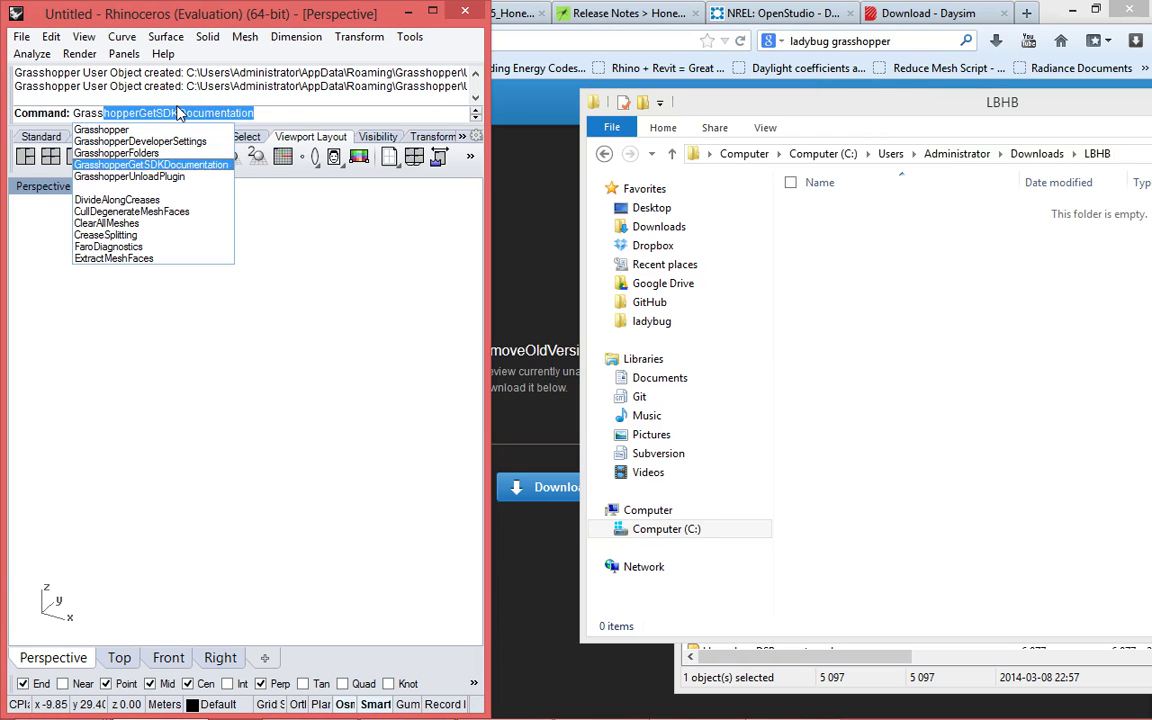
{"action": "key", "text": "Return"}
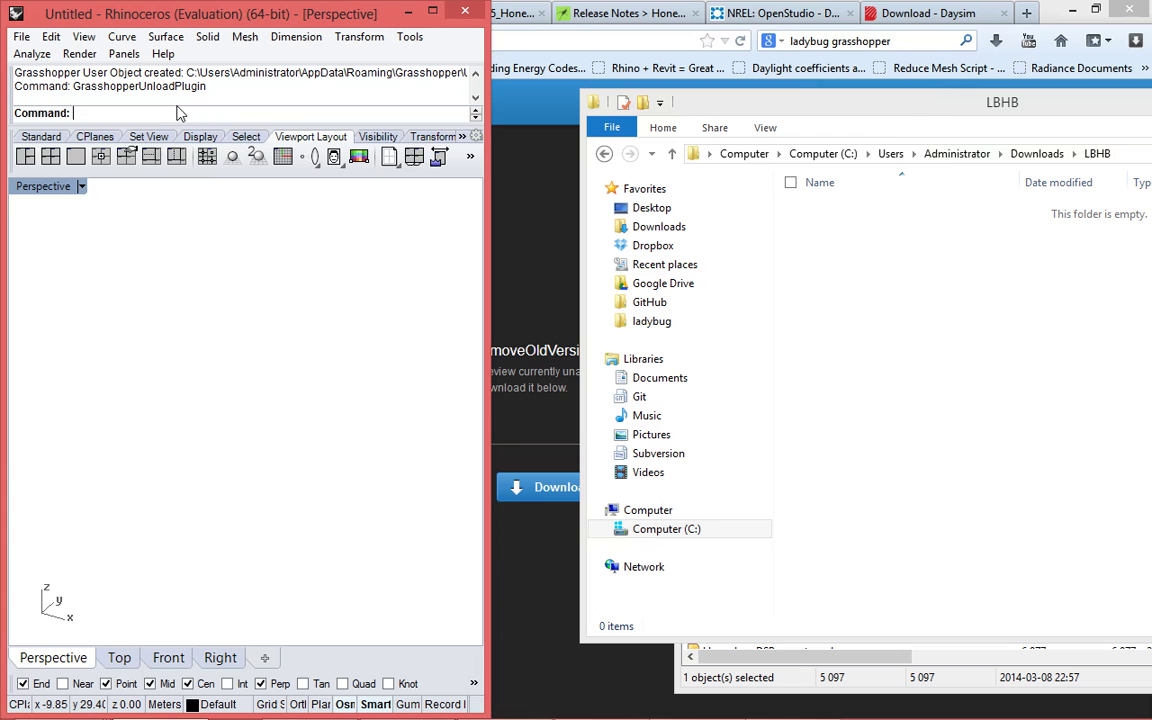
{"action": "type", "text": "Grasshopper"}
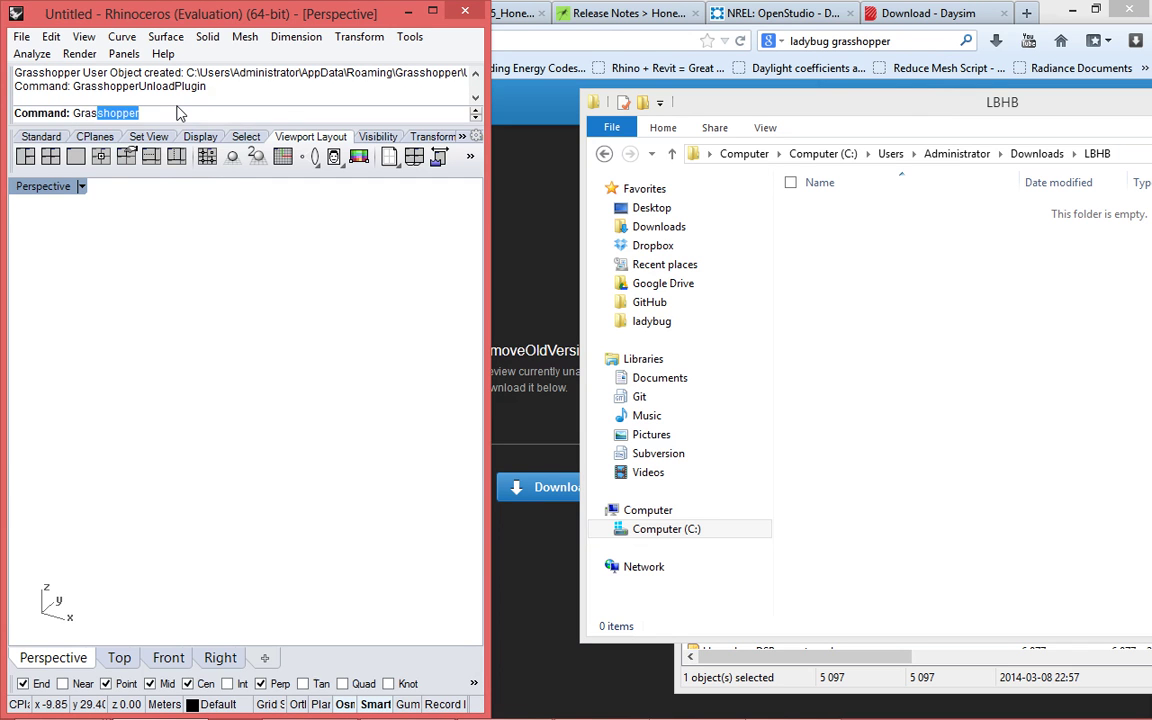
{"action": "key", "text": "Return"}
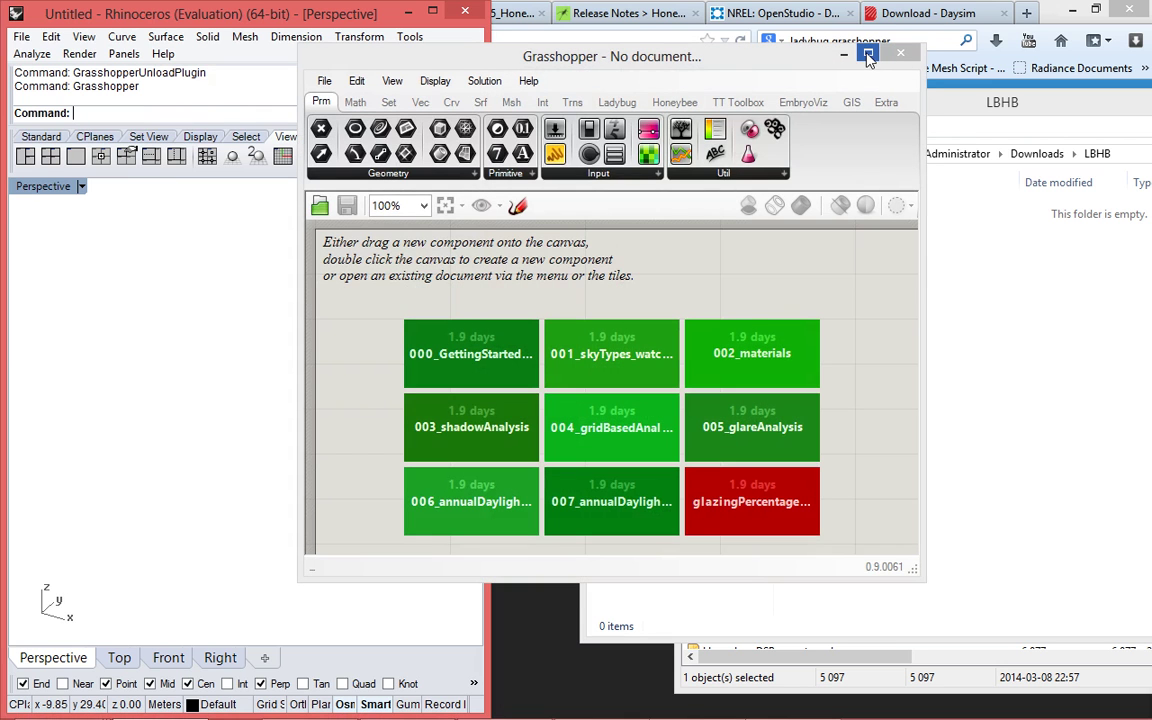
- Place the Honeybee fly component on a new canvas and wire its output into a Panel
{"action": "double_click", "coordinate": [800, 55]}
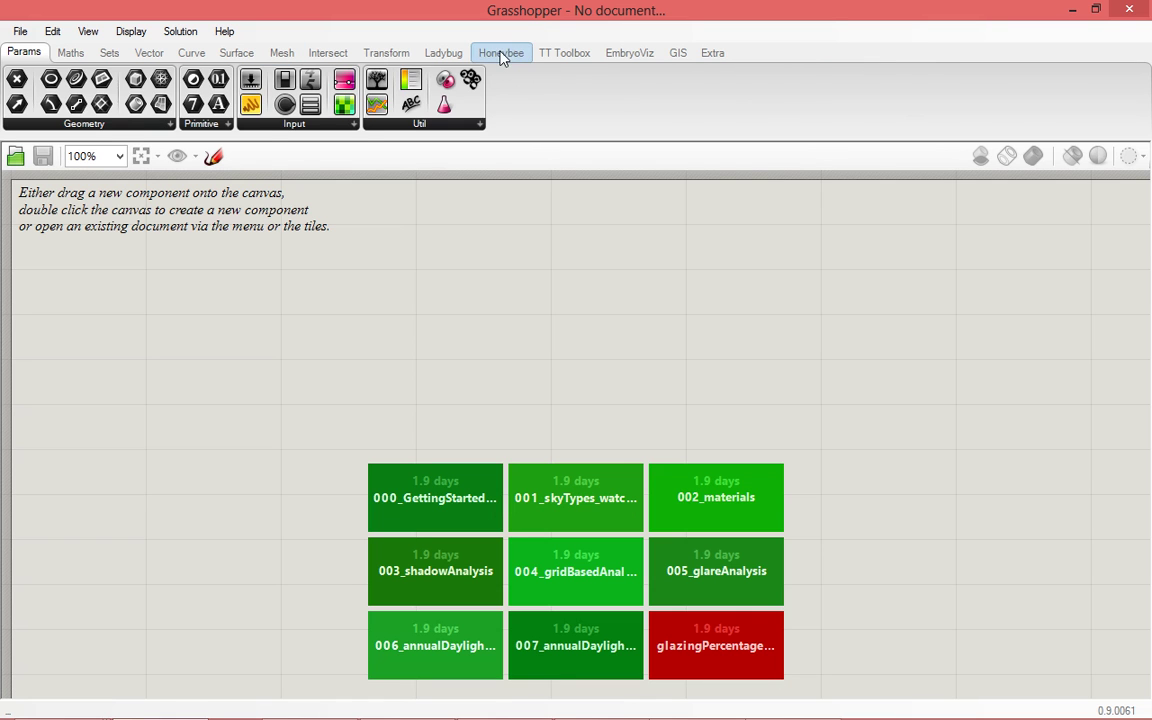
{"action": "left_click", "coordinate": [501, 54]}
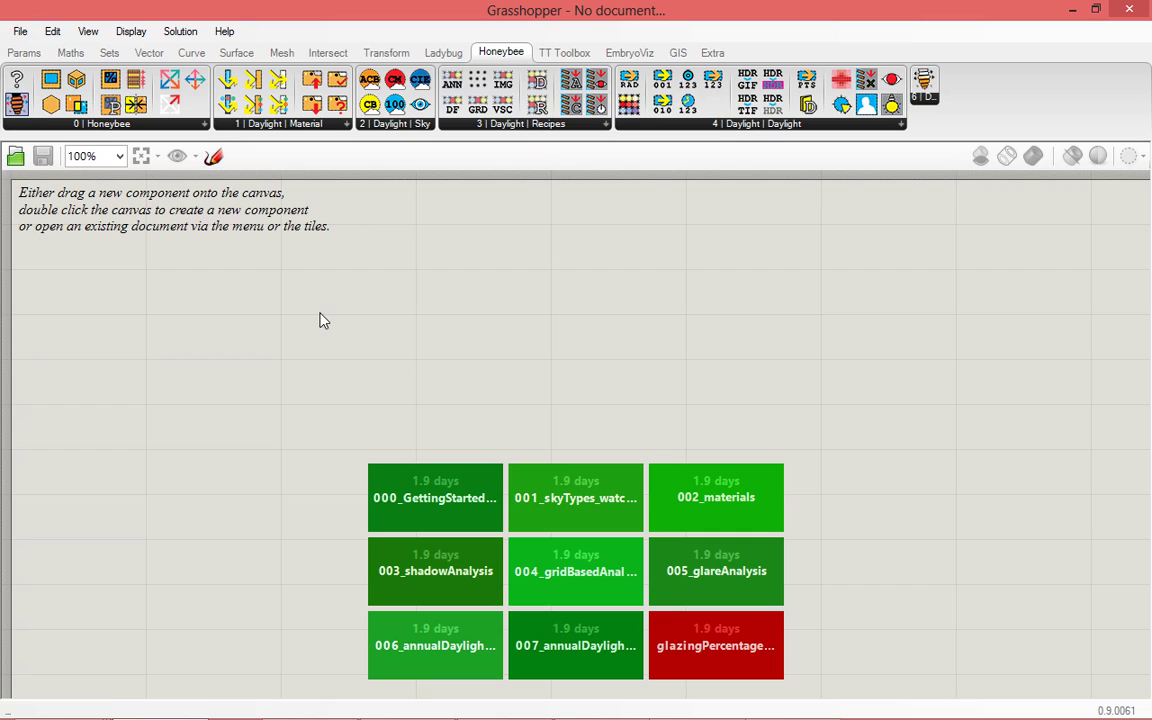
{"action": "left_click_drag", "start_coordinate": [320, 320], "coordinate": [634, 341]}
{"action": "double_click", "coordinate": [539, 340]}
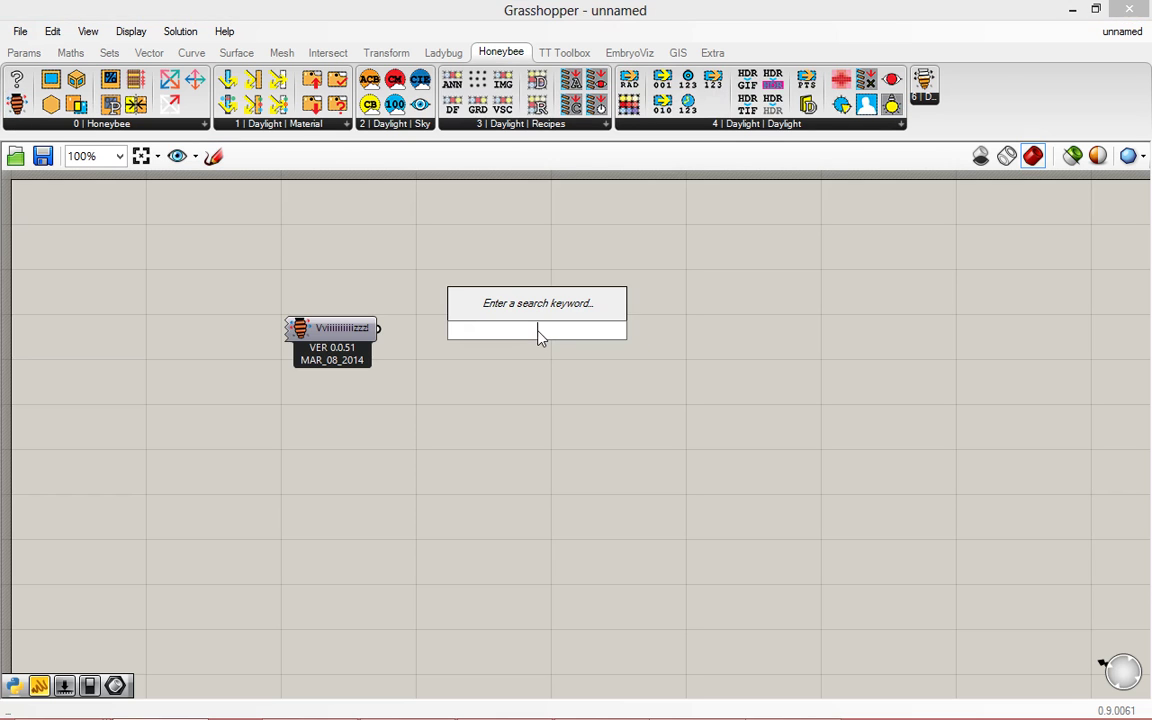
{"action": "type", "text": "pane"}
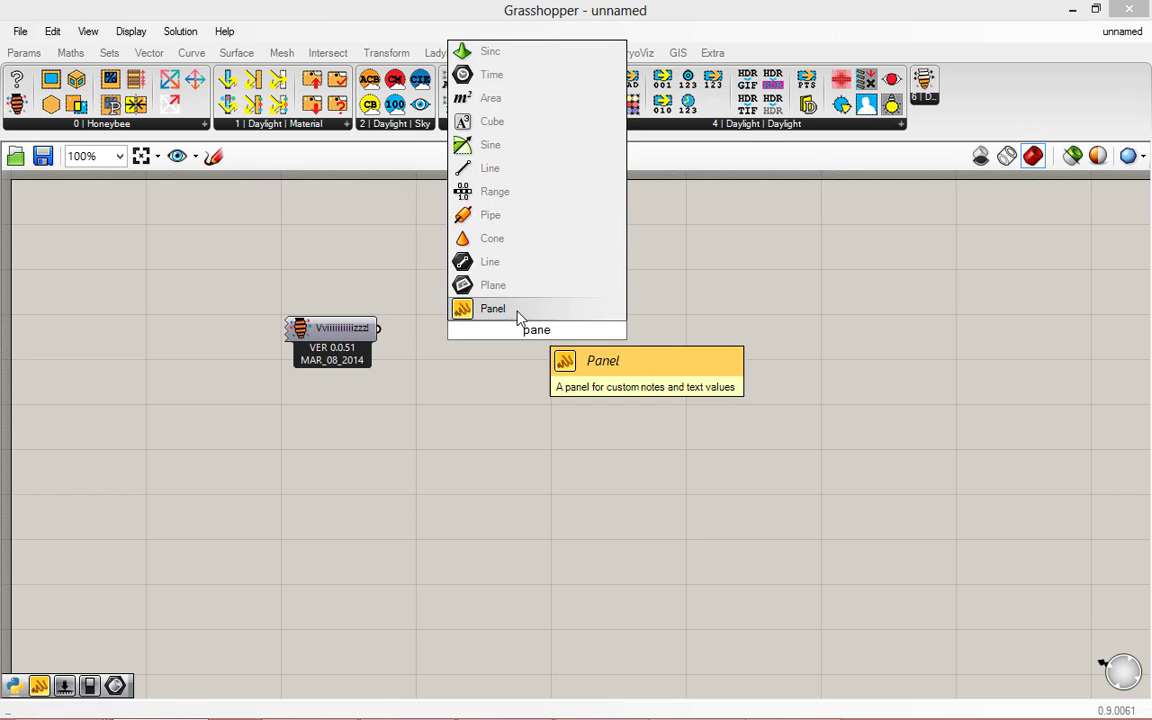
{"action": "left_click", "coordinate": [505, 312]}
{"action": "left_click_drag", "start_coordinate": [378, 329], "coordinate": [464, 331]}
- Enlarge the Panel to show all 17 loading-message lines ending in 'Flying!!'
{"action": "left_click_drag", "start_coordinate": [608, 333], "coordinate": [970, 332]}
{"action": "left_click_drag", "start_coordinate": [647, 379], "coordinate": [636, 594]}
{"action": "scroll", "coordinate": [373, 353], "scroll_direction": "up", "scroll_amount": 2}
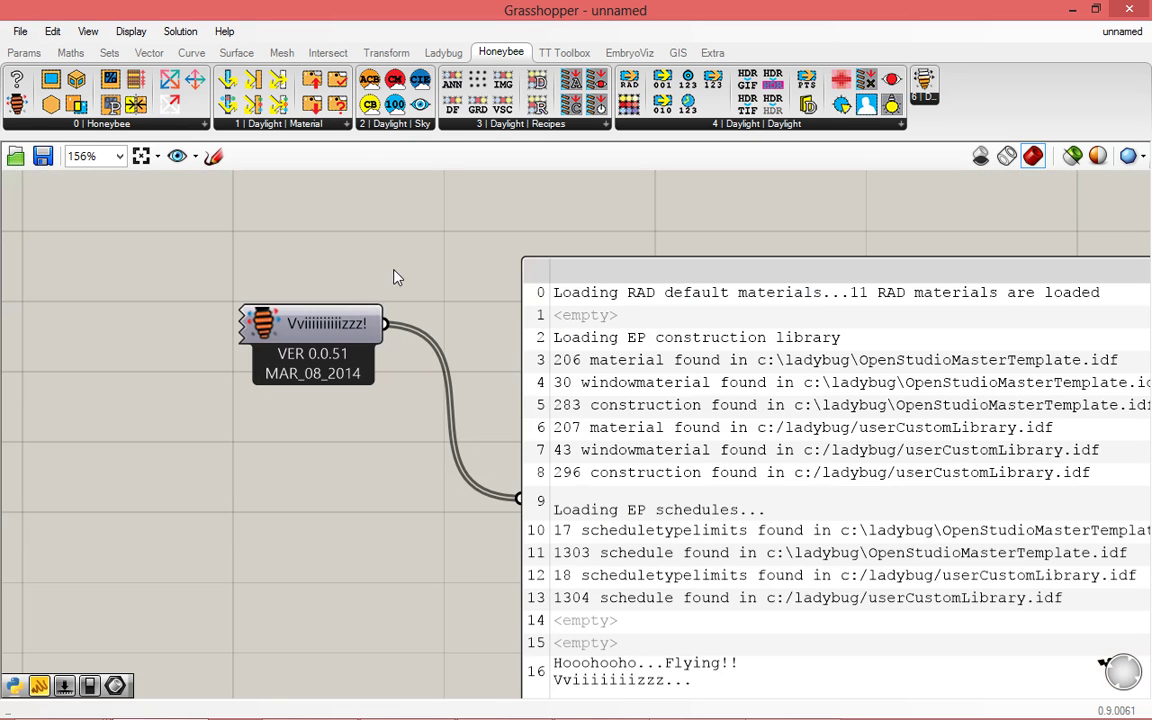
{"action": "scroll", "coordinate": [355, 262], "scroll_direction": "down", "scroll_amount": 1}
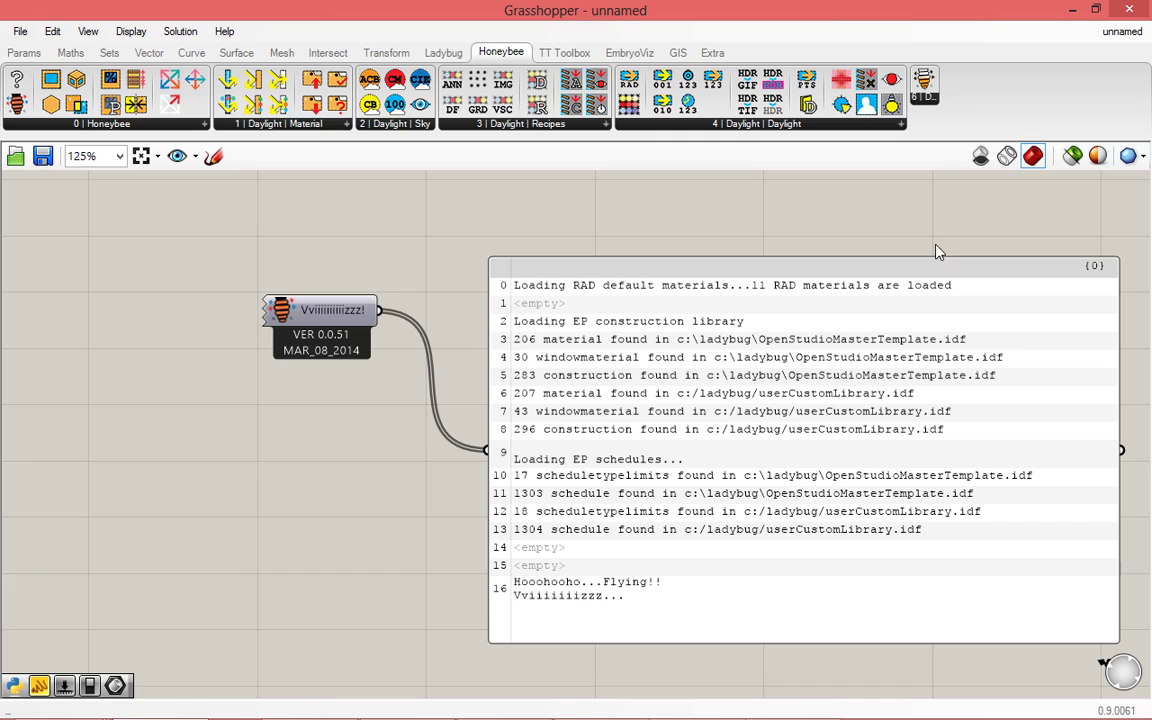
{"action": "left_click_drag", "start_coordinate": [773, 375], "coordinate": [742, 330]}
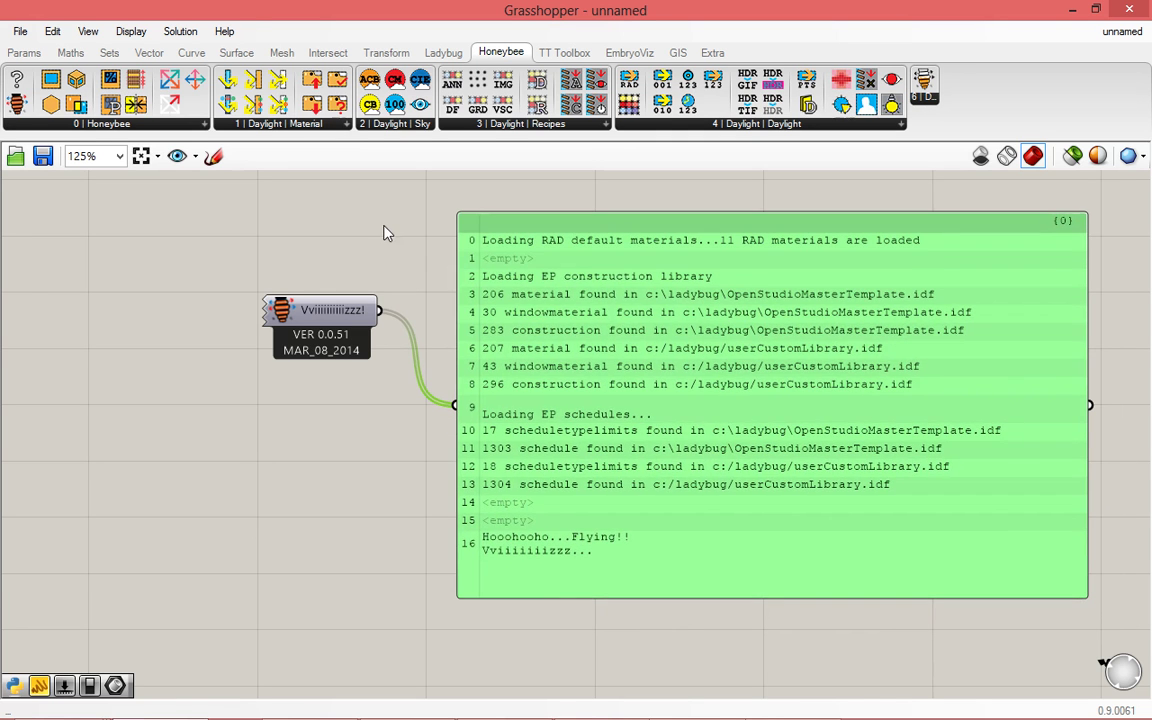
{"action": "left_click", "coordinate": [382, 275]}
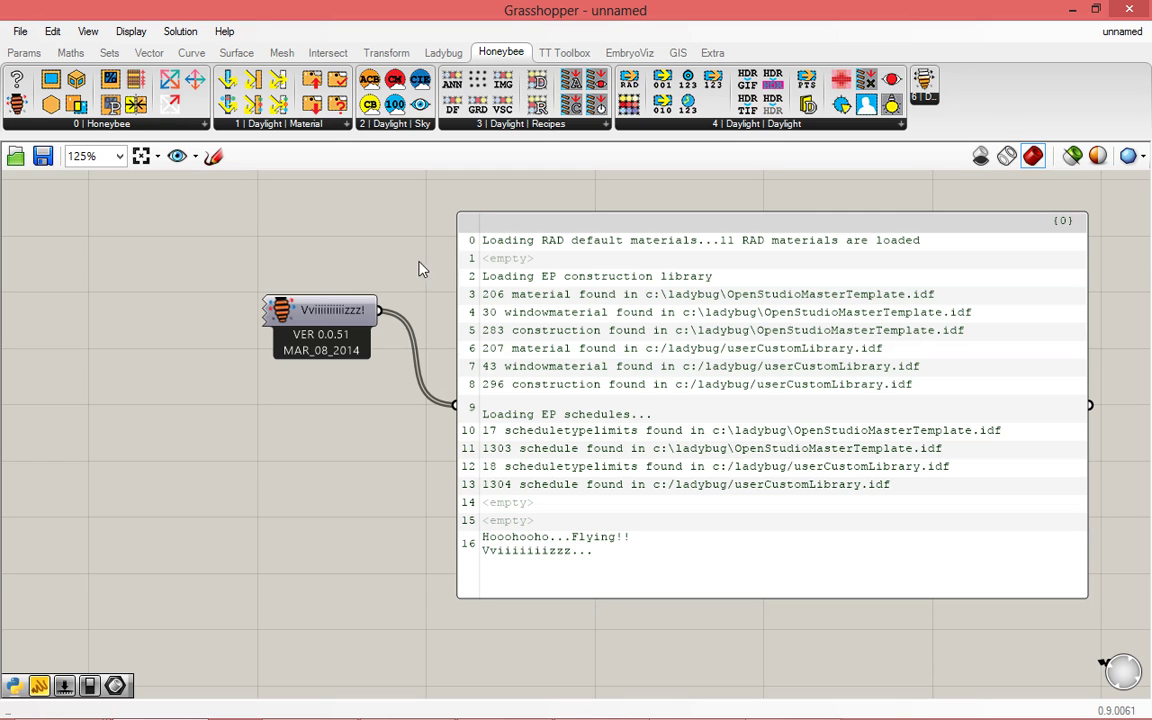
{"action": "mouse_move", "coordinate": [267, 709]}
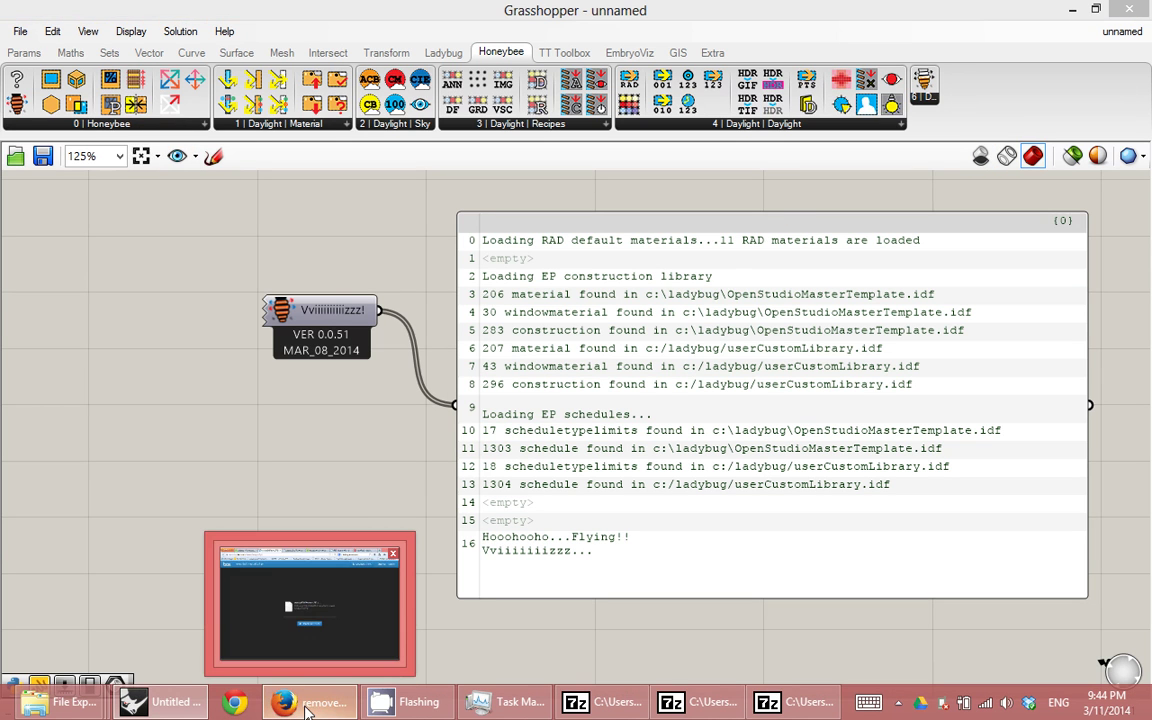
- Bring back Firefox's Ladybug + Honeybee group page with its release-notes, download and example-file links
{"action": "left_click", "coordinate": [305, 705]}
{"action": "left_click", "coordinate": [163, 13]}
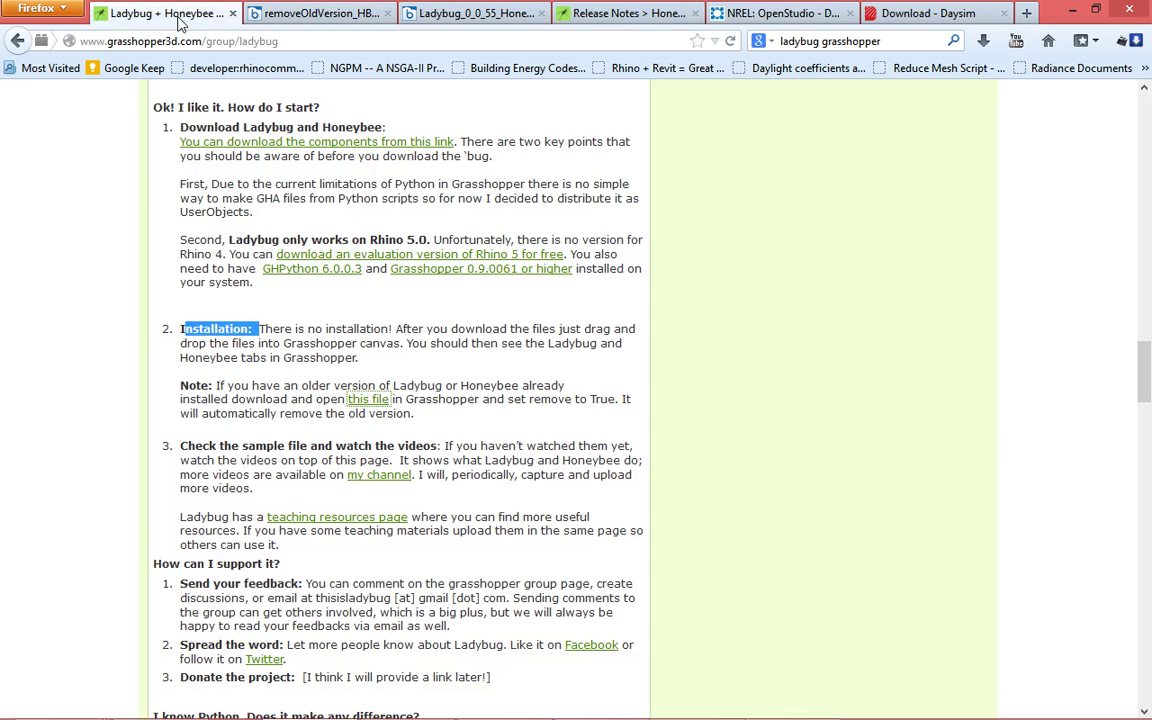
{"action": "scroll", "coordinate": [465, 302], "scroll_direction": "up", "scroll_amount": 15}
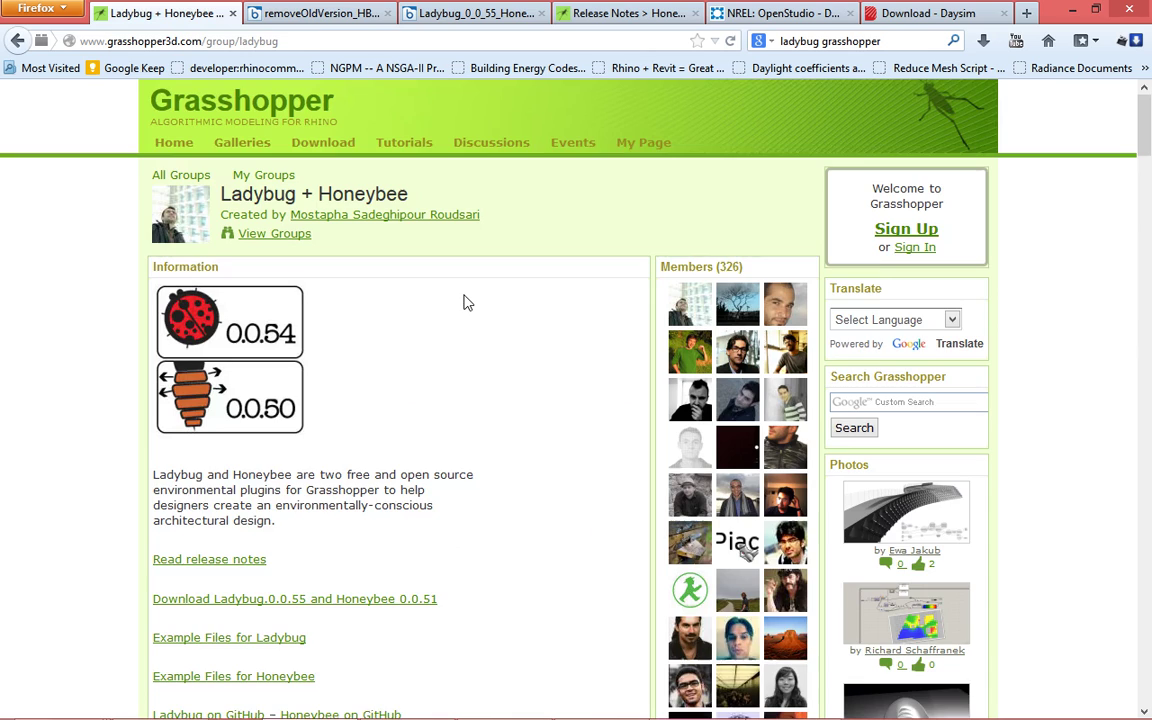
{"action": "scroll", "coordinate": [463, 305], "scroll_direction": "down", "scroll_amount": 2}
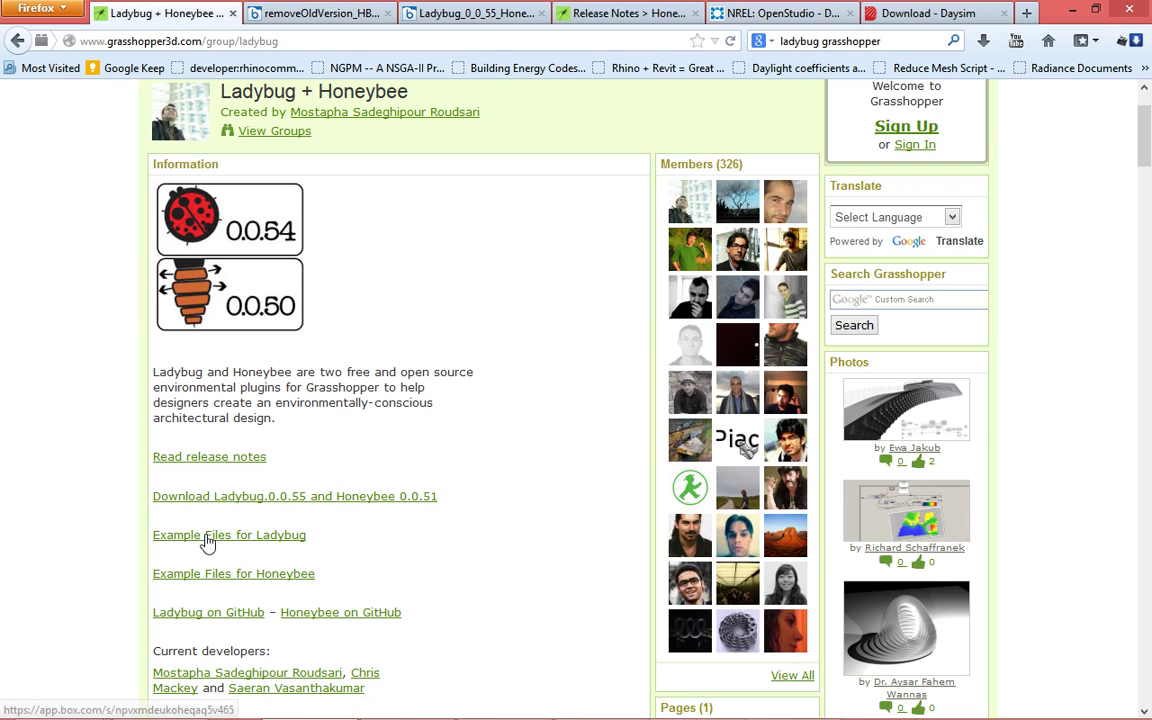